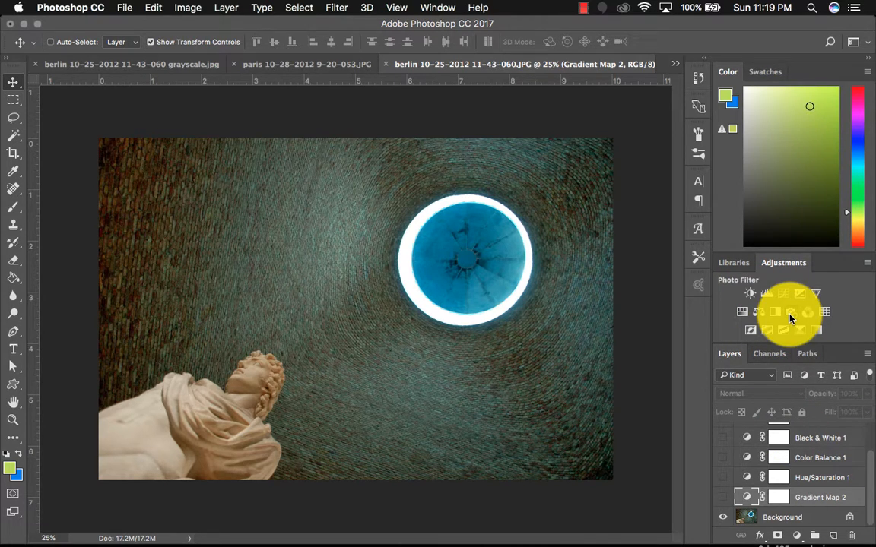
- Preview the lower adjustment layers one at a time by toggling their visibility on and off
click(723, 497)
click(723, 498)
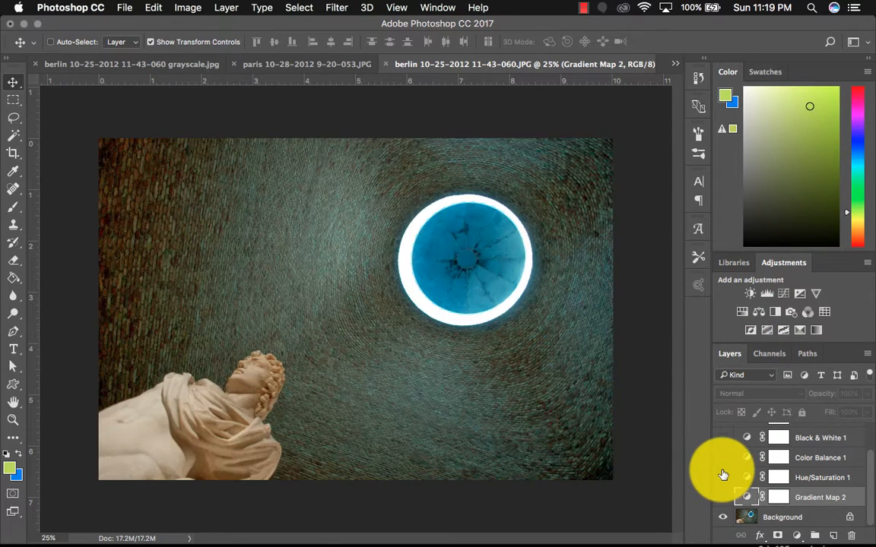
click(722, 477)
click(723, 479)
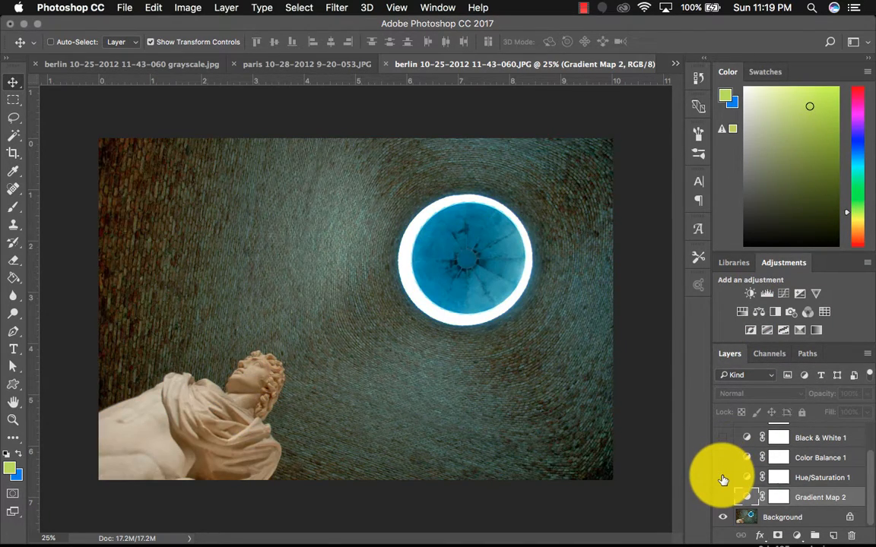
click(723, 459)
click(722, 459)
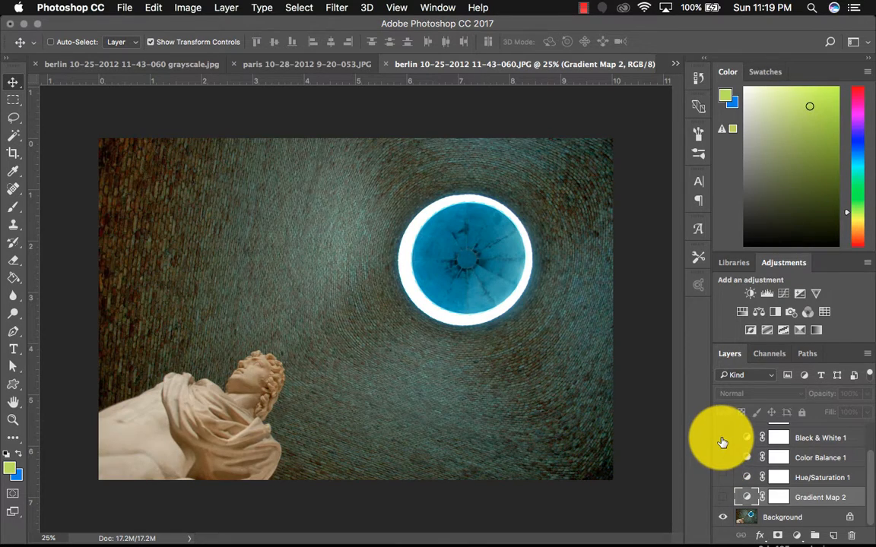
click(722, 440)
- Preview the upper Photo Filter, Black & White and Gradient Map adjustment layers by toggling their visibility
scroll(723, 454, up, 3)
click(723, 455)
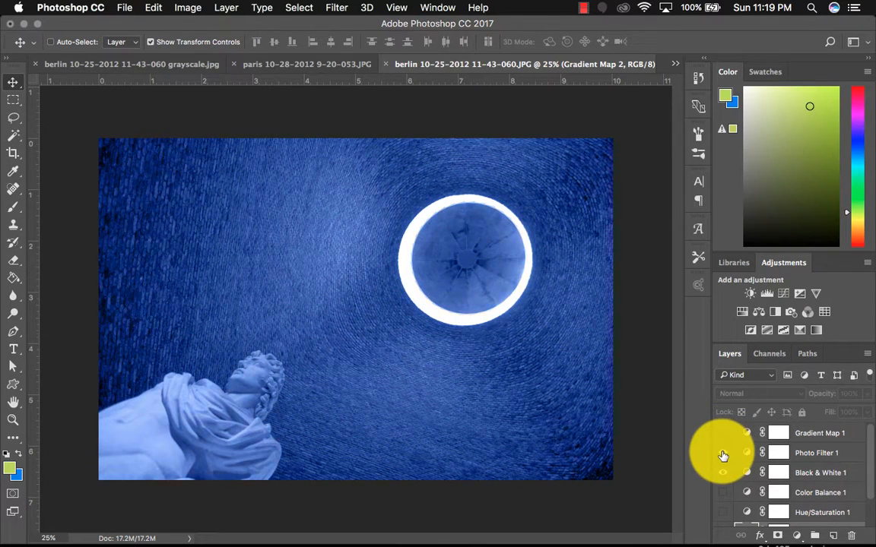
click(723, 457)
click(723, 474)
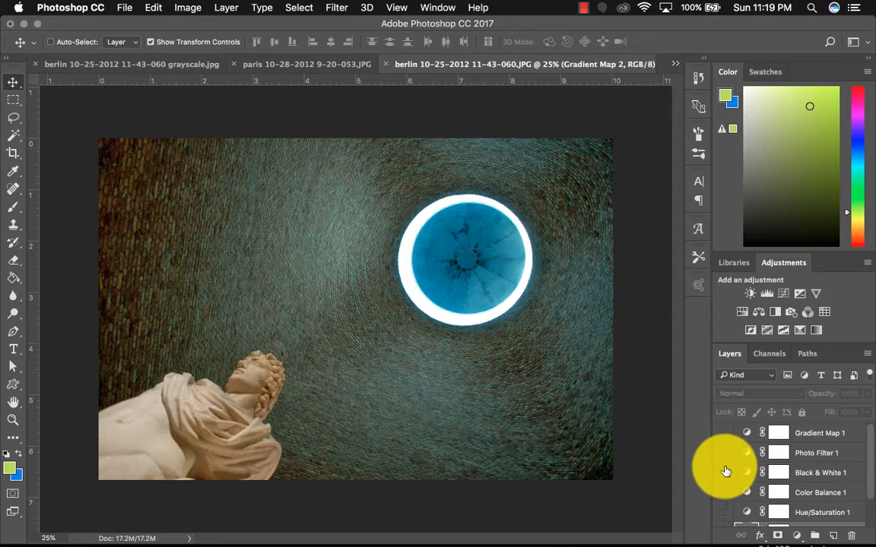
click(723, 437)
click(724, 439)
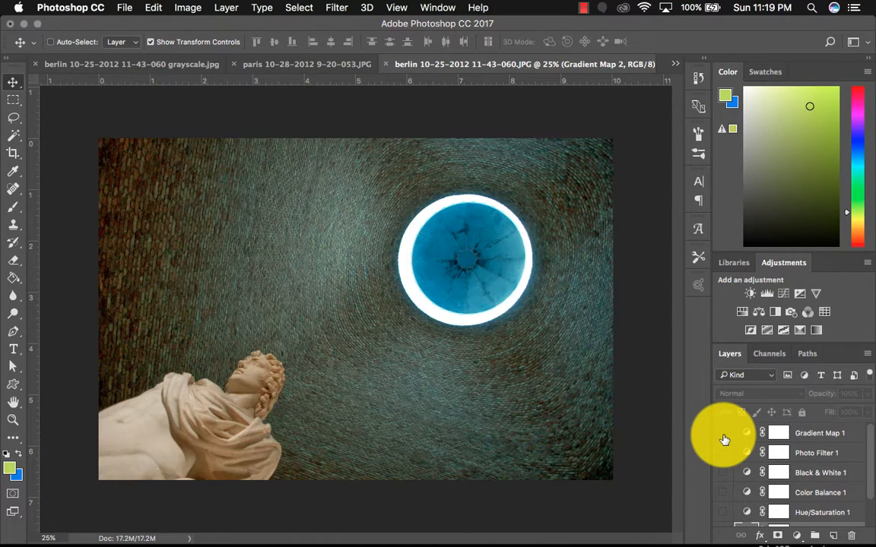
scroll(723, 437, down, 2)
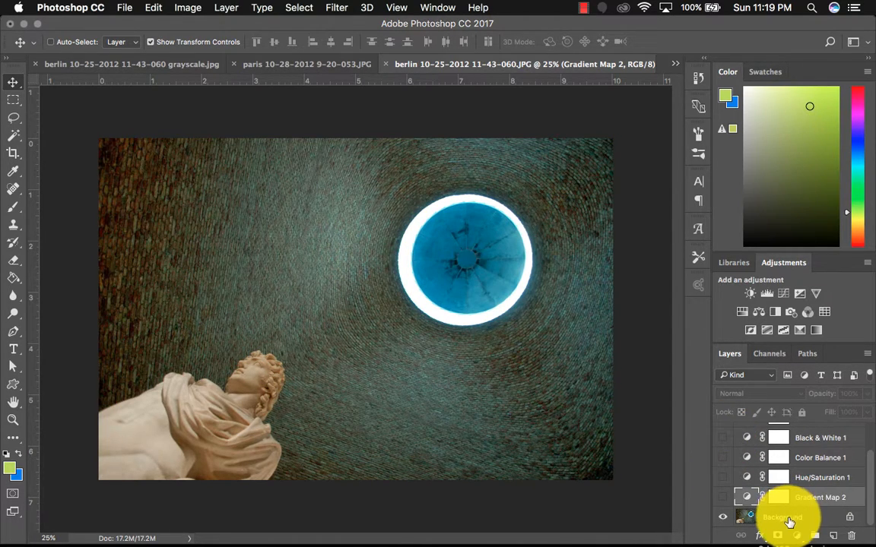
- Add a new Hue/Saturation adjustment layer directly above the Background layer
click(788, 519)
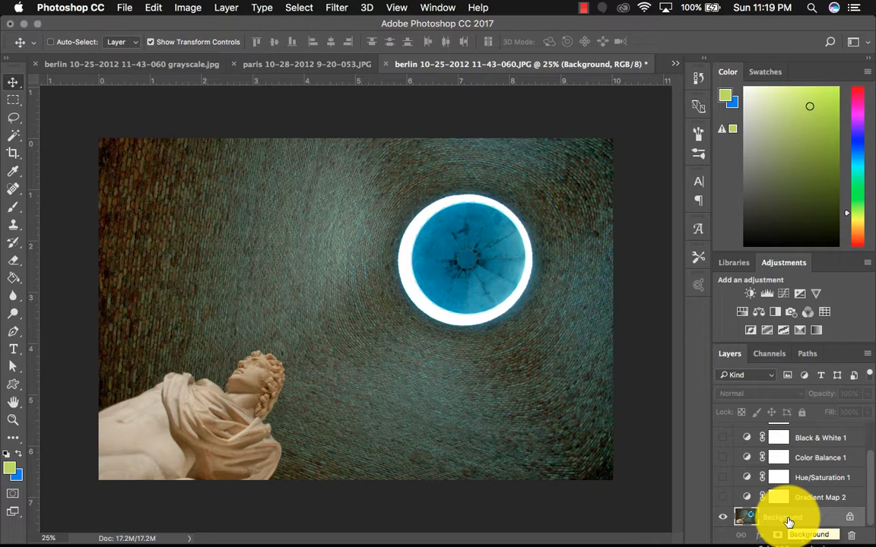
click(741, 312)
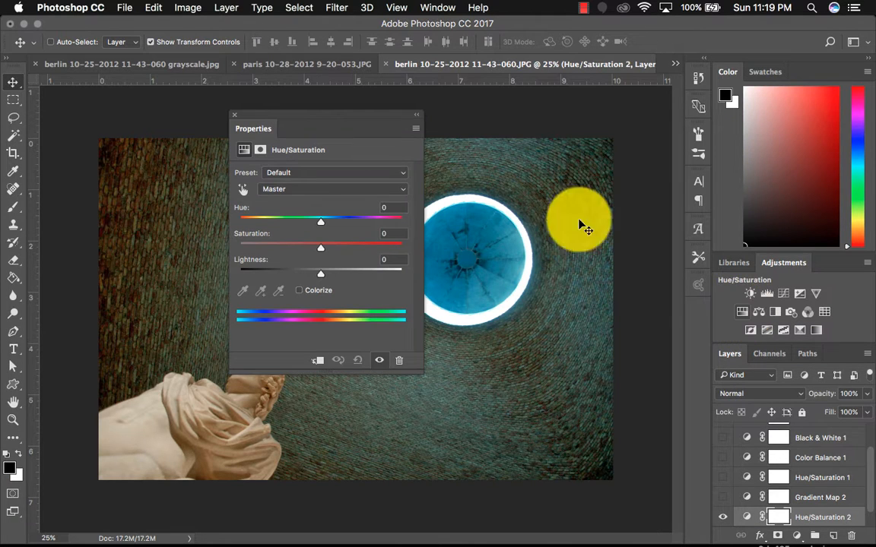
drag(332, 126, 665, 155)
- Colorize the new Hue/Saturation layer with hue 209, saturation 57 and lightness -10
mouse_move(653, 256)
mouse_down()
mouse_move(699, 262)
mouse_move(654, 264)
mouse_up()
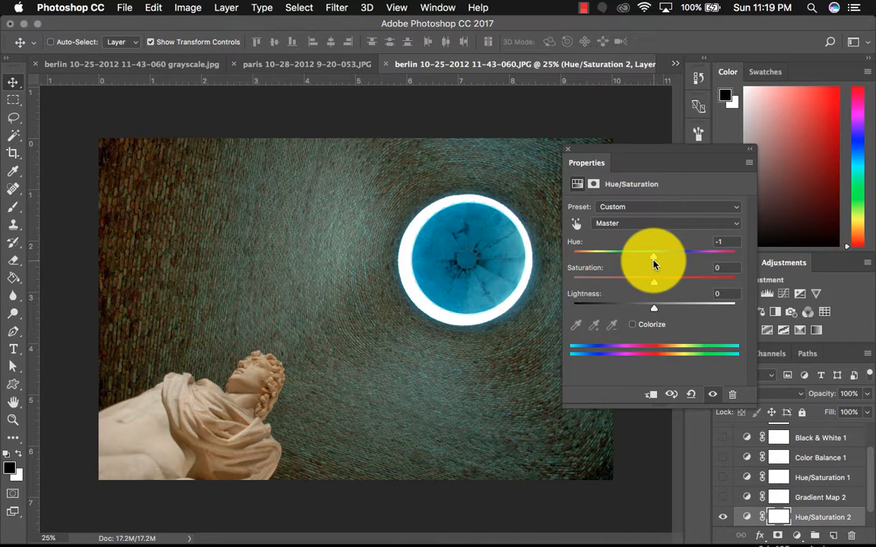
click(634, 325)
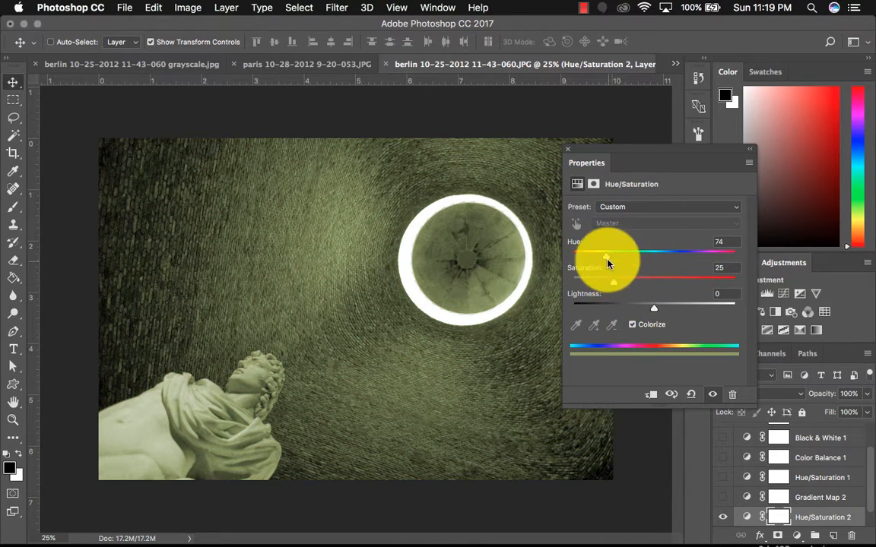
drag(608, 261, 666, 261)
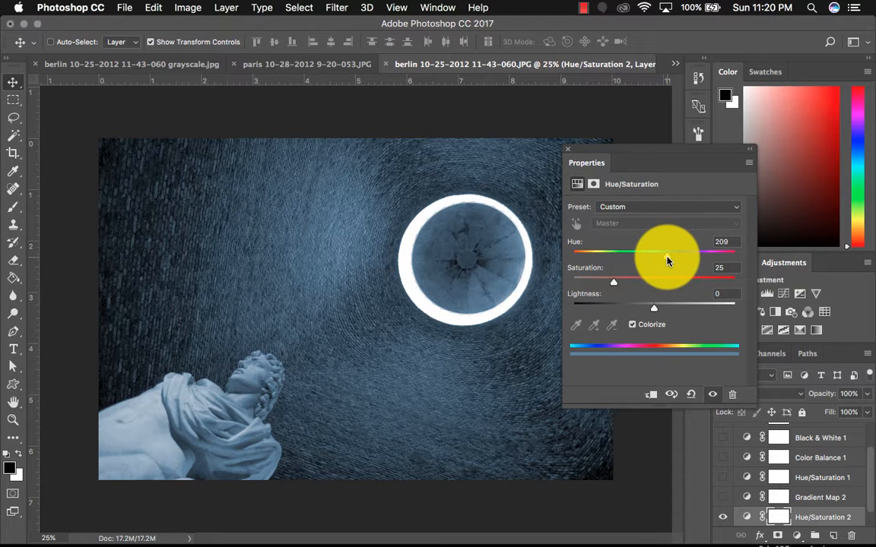
drag(614, 287, 646, 312)
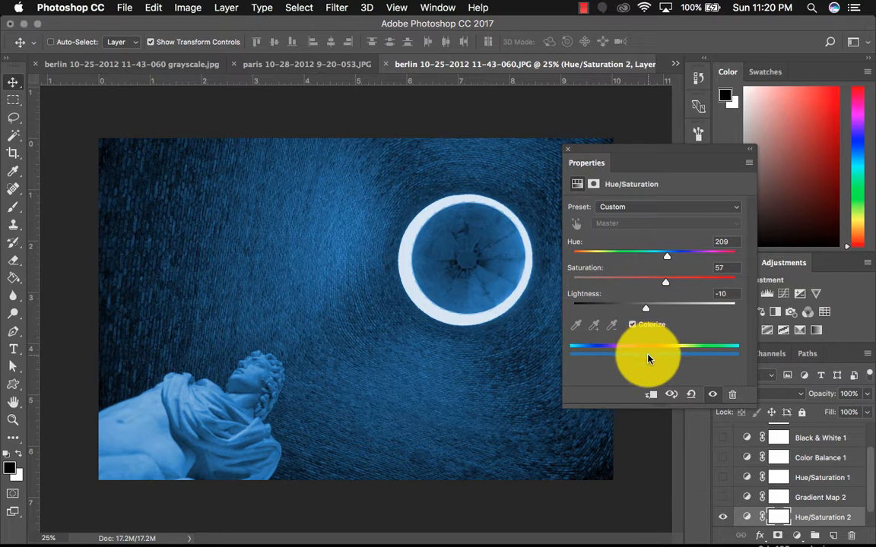
click(567, 150)
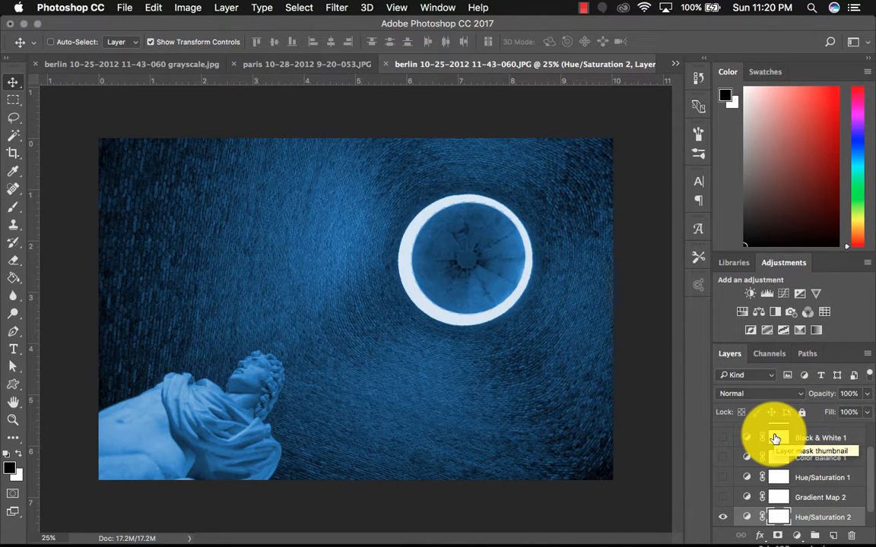
- Add a Color Balance adjustment layer and hide the Hue/Saturation 2 layer beneath it
click(759, 314)
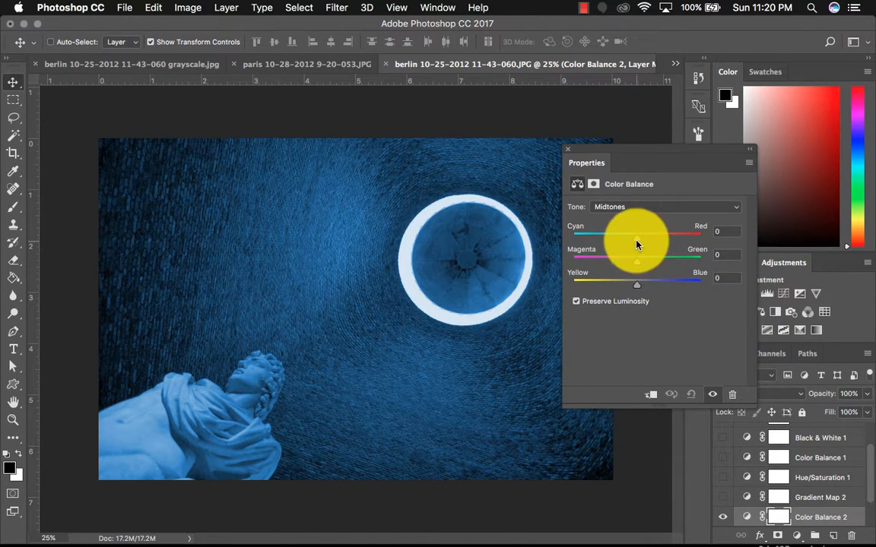
click(722, 517)
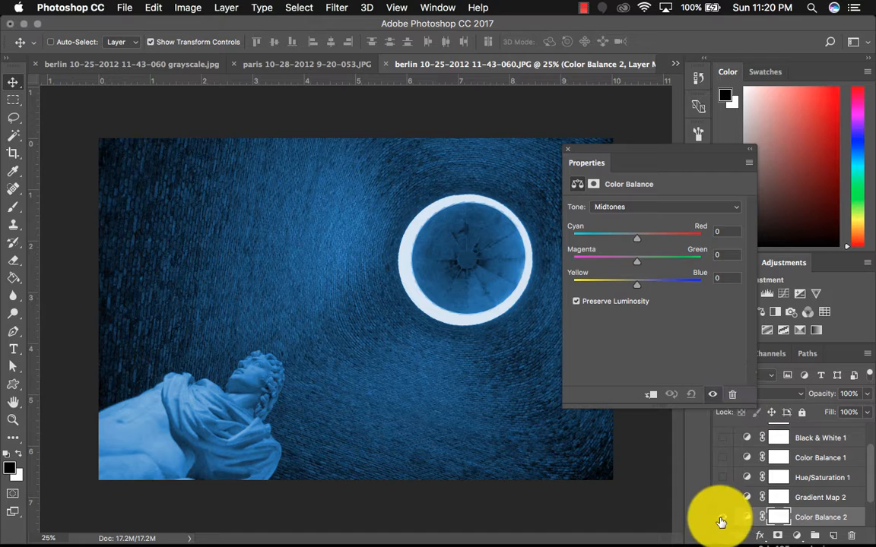
scroll(753, 454, down, 2)
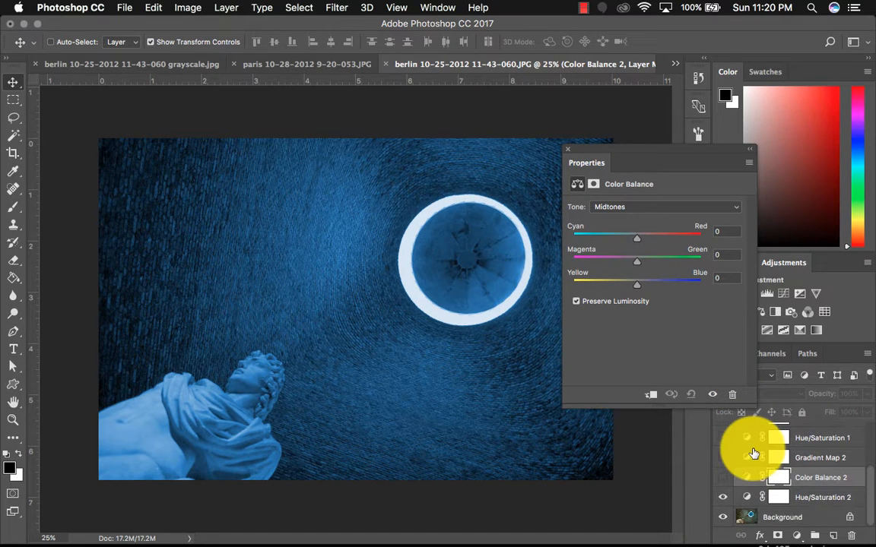
click(723, 497)
click(723, 478)
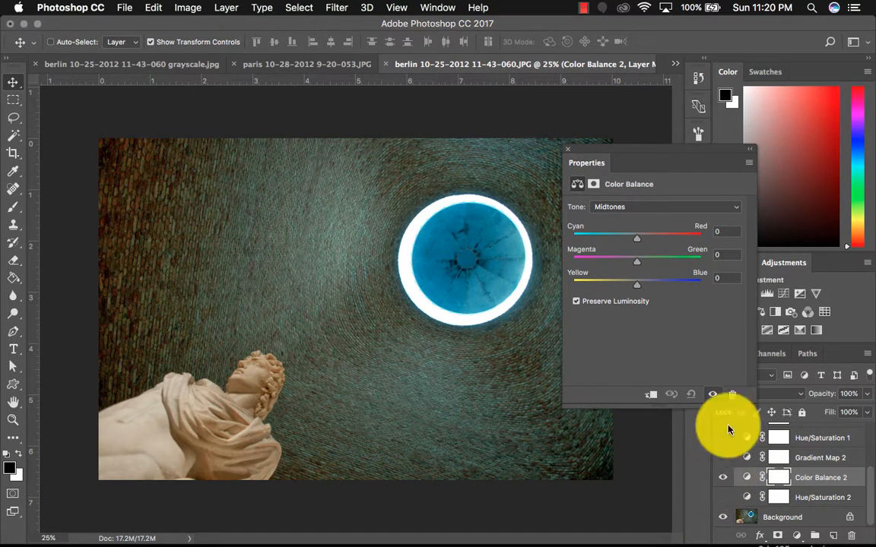
- Set the Color Balance midtones to Cyan-Red -64 and Yellow-Blue +57, keeping Preserve Luminosity on
drag(639, 245, 602, 248)
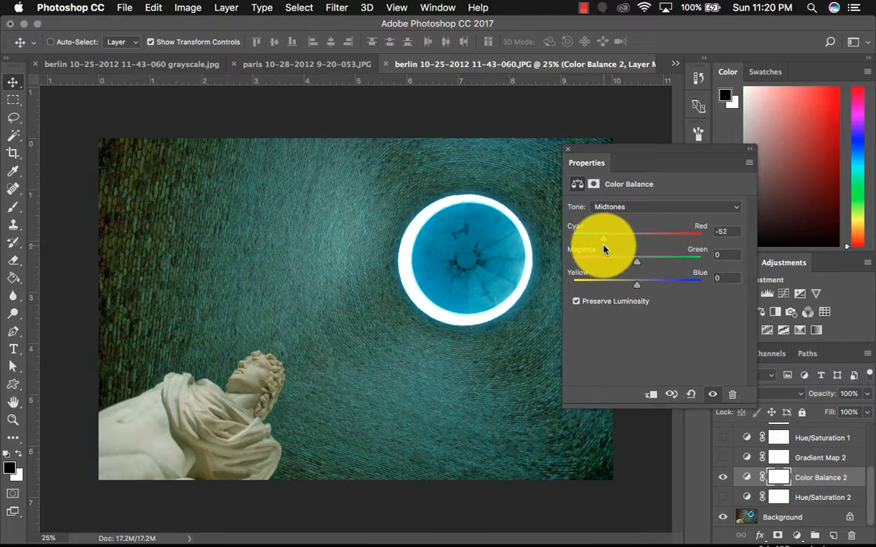
drag(636, 291, 663, 290)
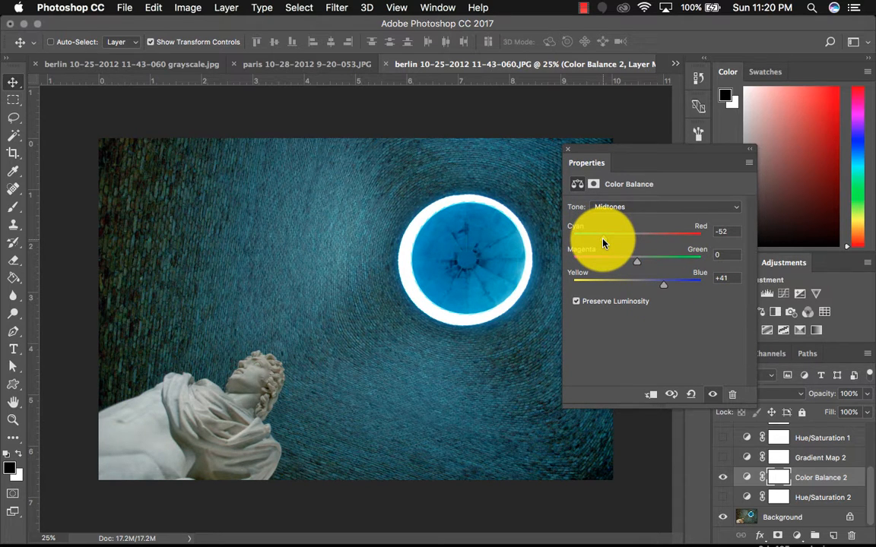
drag(603, 243, 598, 244)
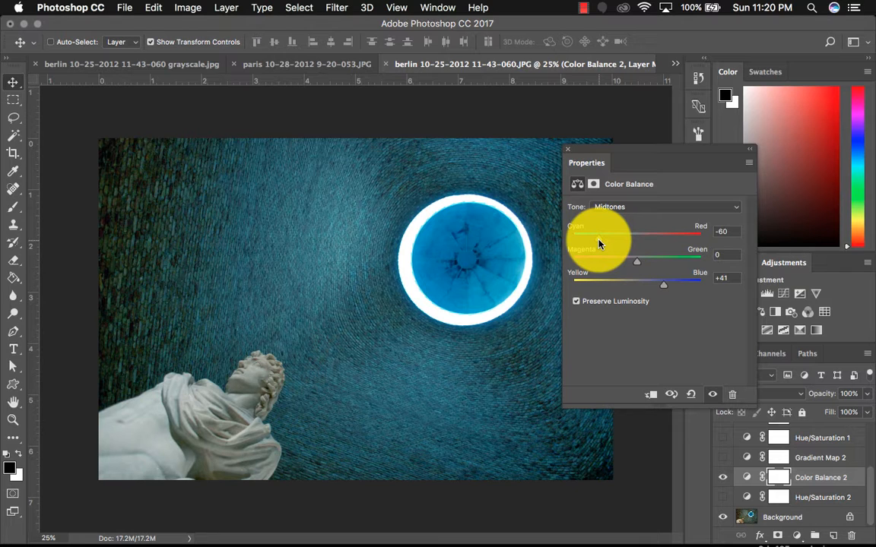
drag(598, 243, 605, 245)
drag(663, 284, 673, 289)
click(579, 305)
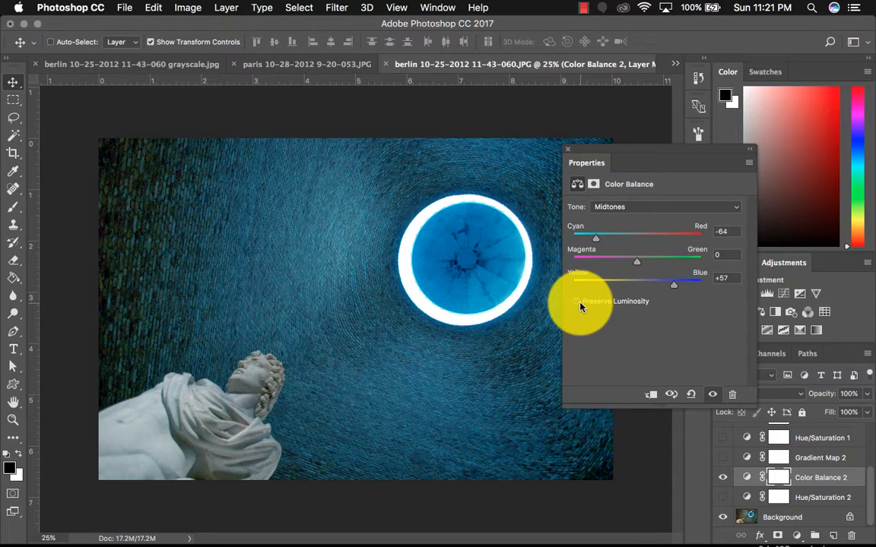
click(579, 304)
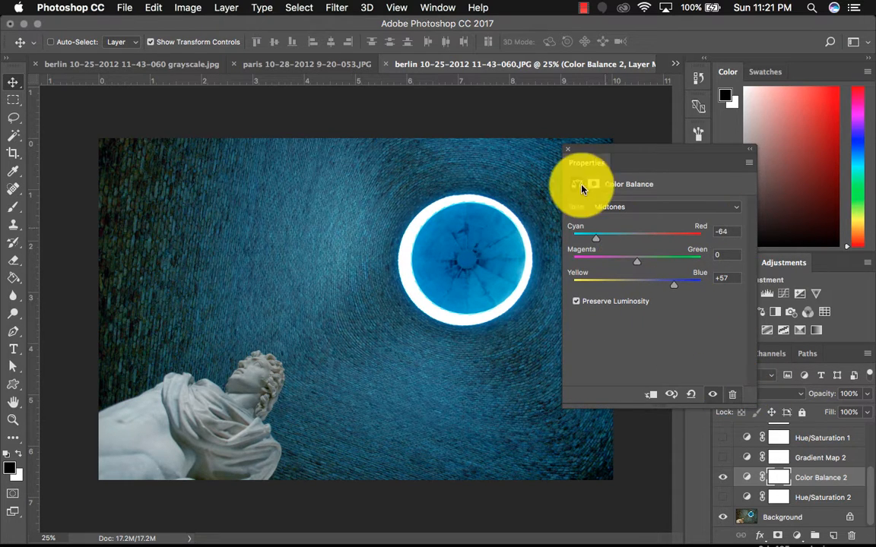
click(567, 151)
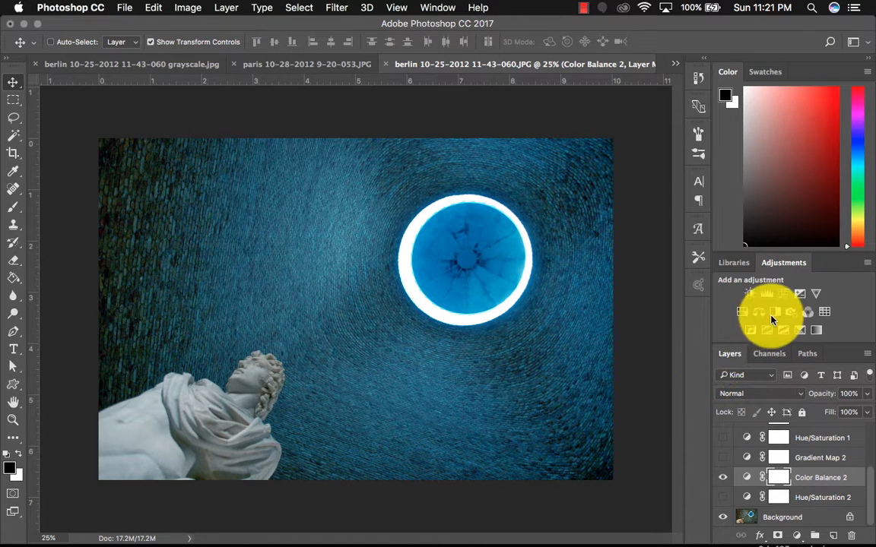
- Hide the Color Balance 2 layer and add a Black & White adjustment layer with Tint enabled
click(724, 478)
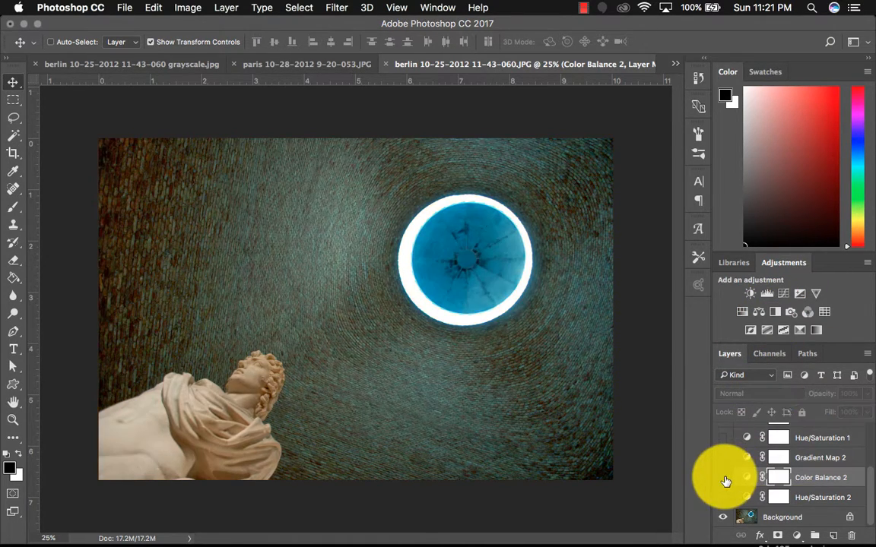
click(774, 311)
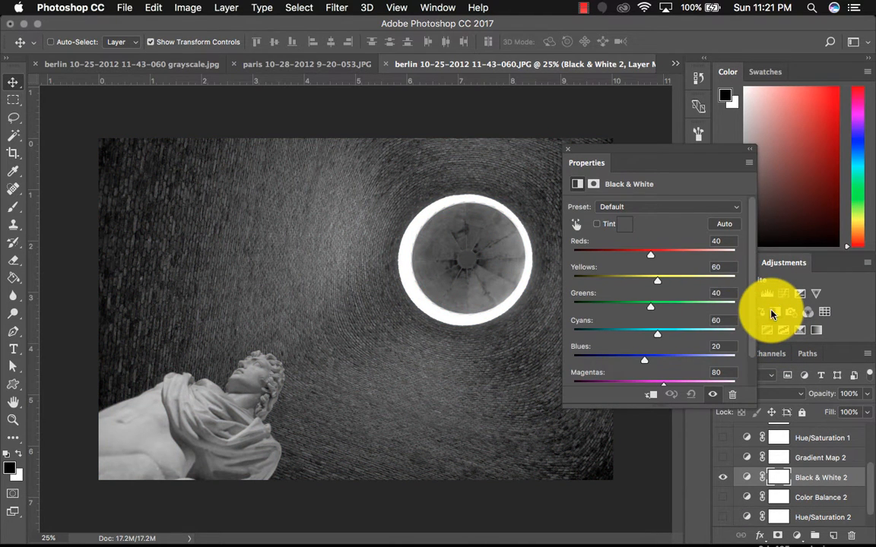
click(597, 225)
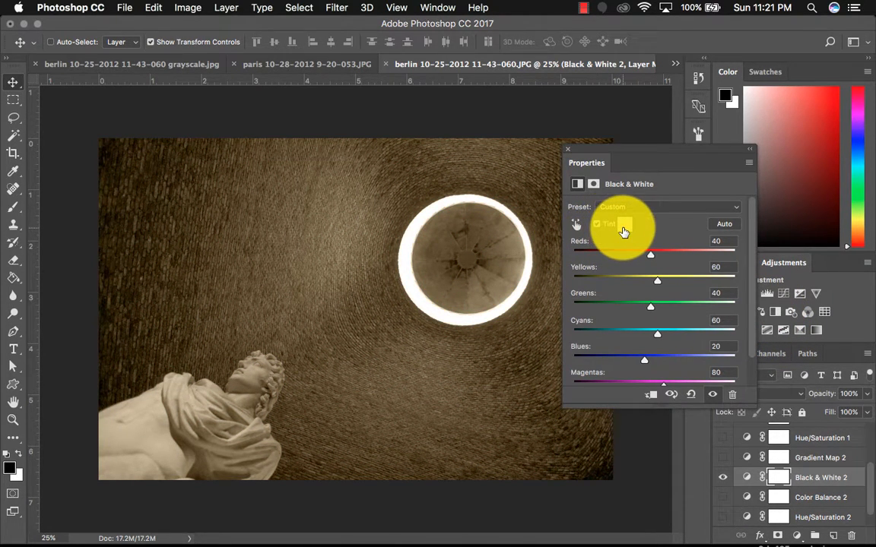
- Change the Black & White tint colour to a blue with hue about 205
click(623, 228)
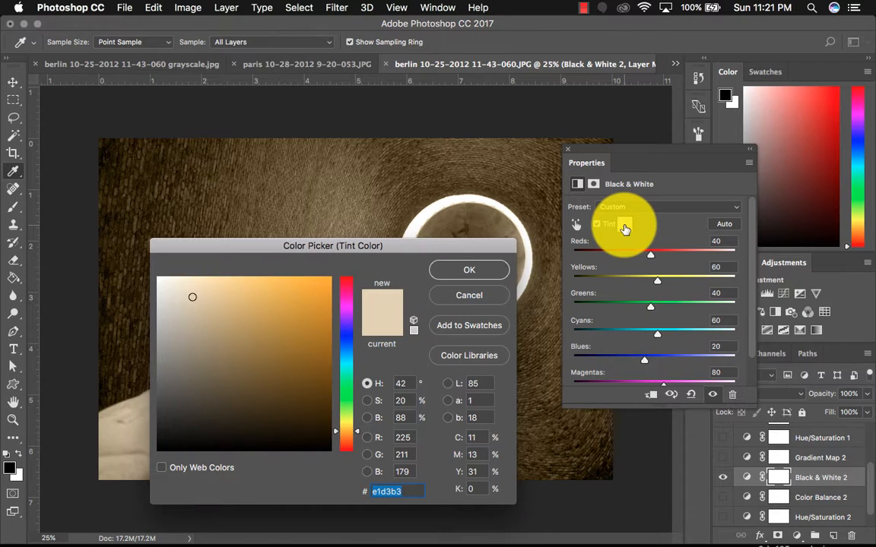
click(347, 339)
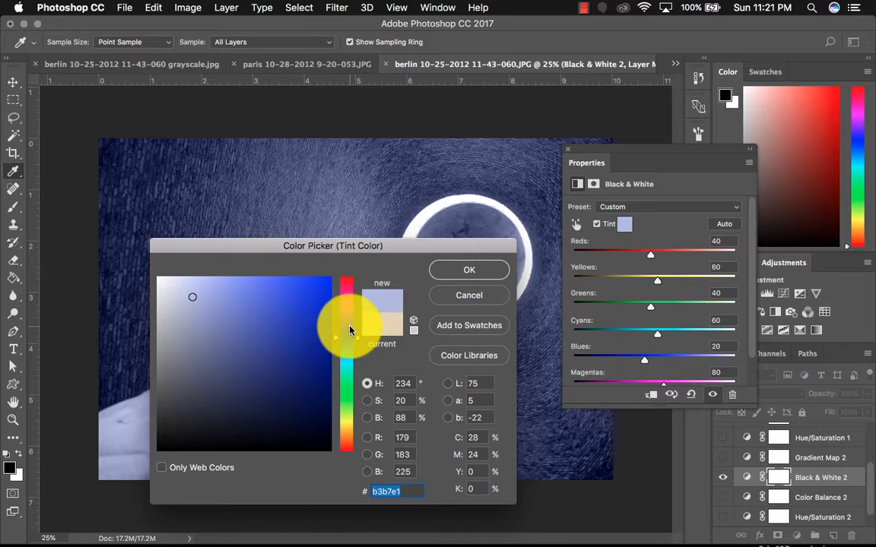
mouse_move(349, 338)
mouse_down()
mouse_move(351, 359)
mouse_move(348, 352)
mouse_up()
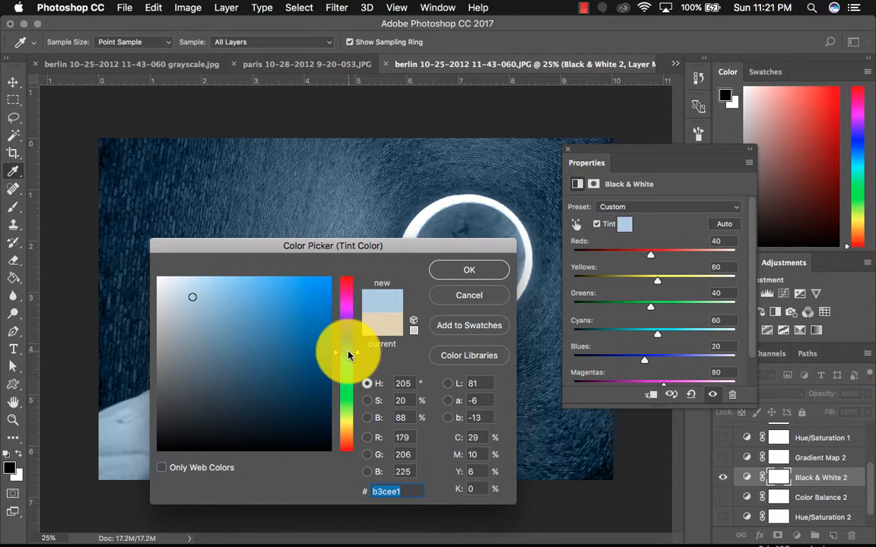
mouse_move(300, 292)
mouse_down()
mouse_move(279, 286)
mouse_move(295, 309)
mouse_move(289, 341)
mouse_move(260, 346)
mouse_move(260, 301)
mouse_up()
click(491, 272)
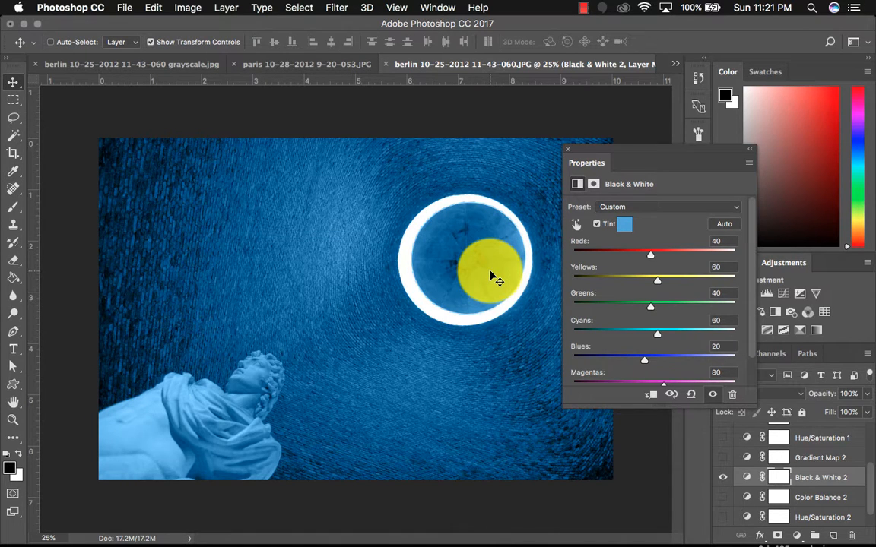
double_click(566, 152)
- Hide the Black & White 2 layer and add a Photo Filter adjustment layer
click(723, 478)
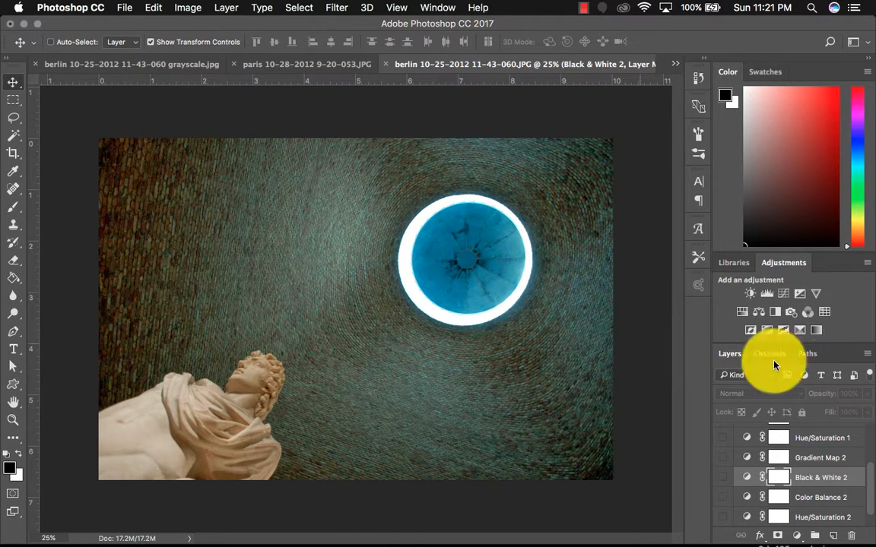
click(792, 315)
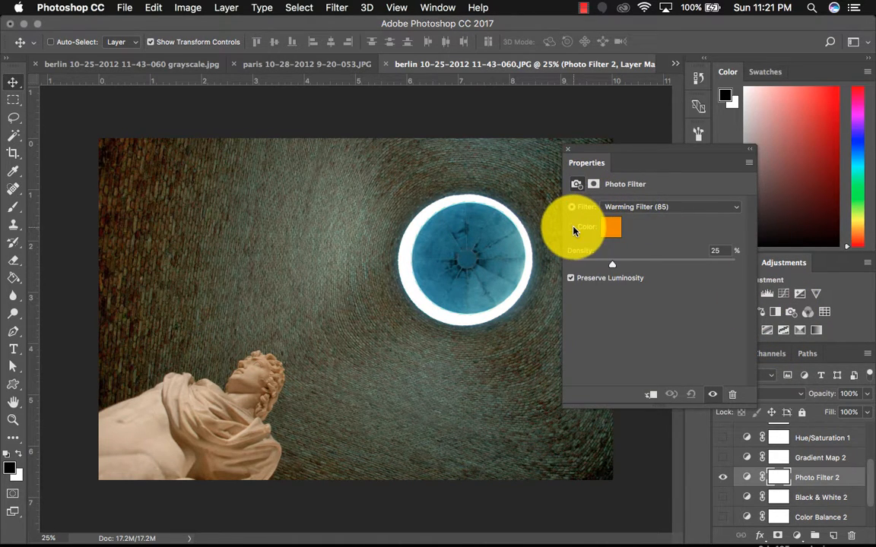
- Set the Photo Filter to use a custom blue colour instead of the warming filter
click(605, 230)
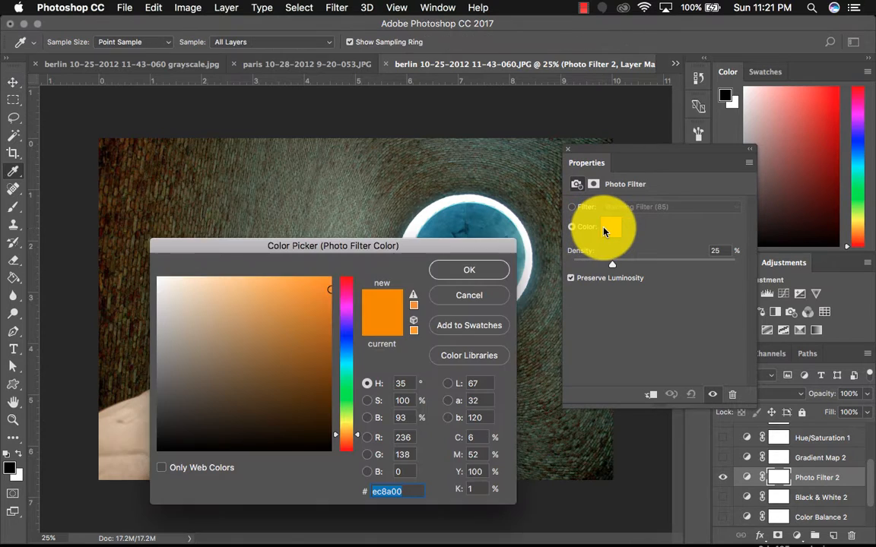
click(346, 338)
click(461, 274)
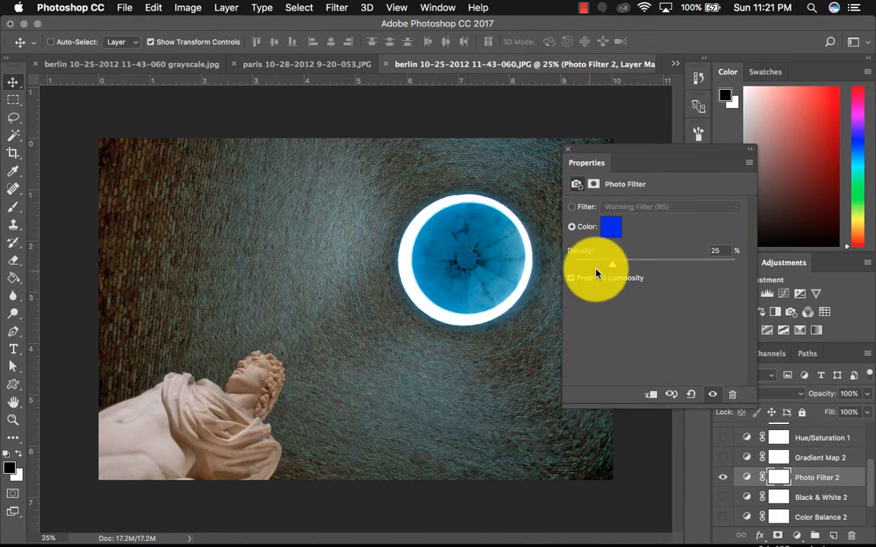
- Raise the Photo Filter density to 73% and confirm its custom blue colour
click(612, 266)
drag(612, 266, 682, 252)
click(611, 228)
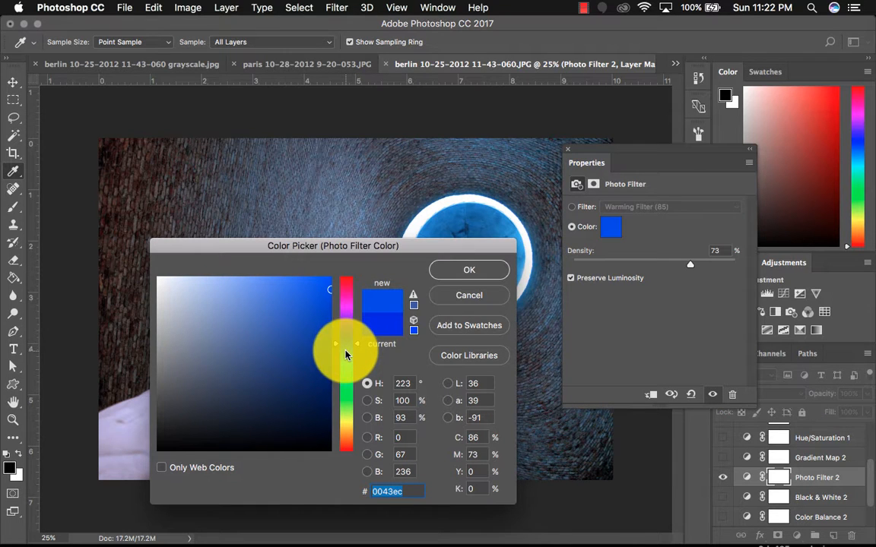
click(493, 271)
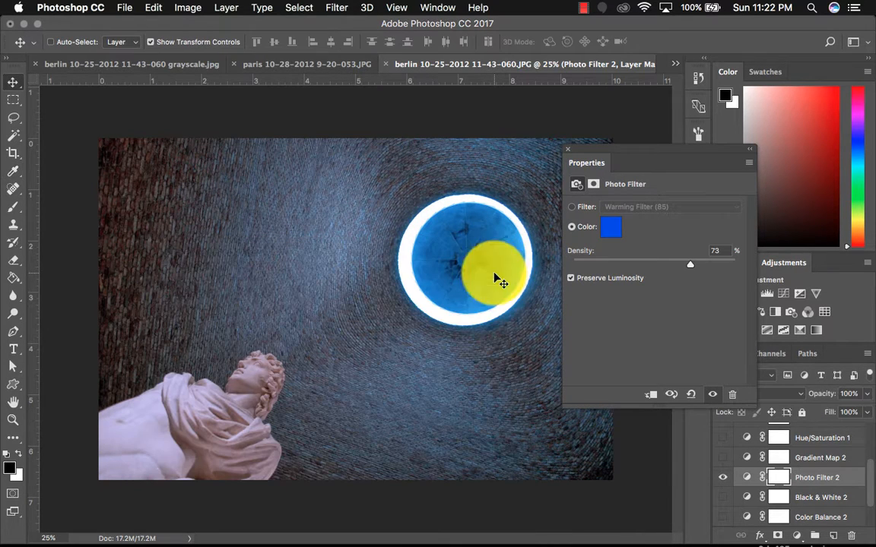
- Try the Photo Filter's Blue, Cyan and Underwater preset filters
click(571, 207)
click(634, 212)
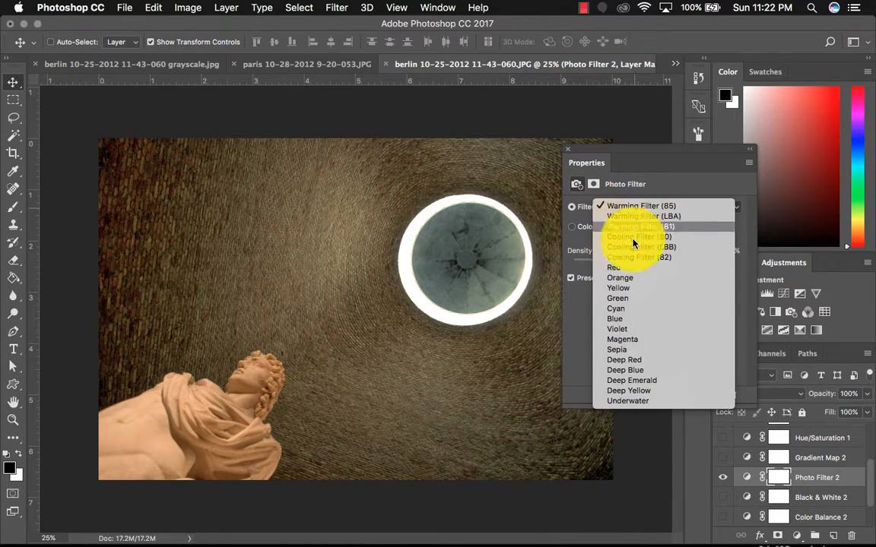
click(632, 319)
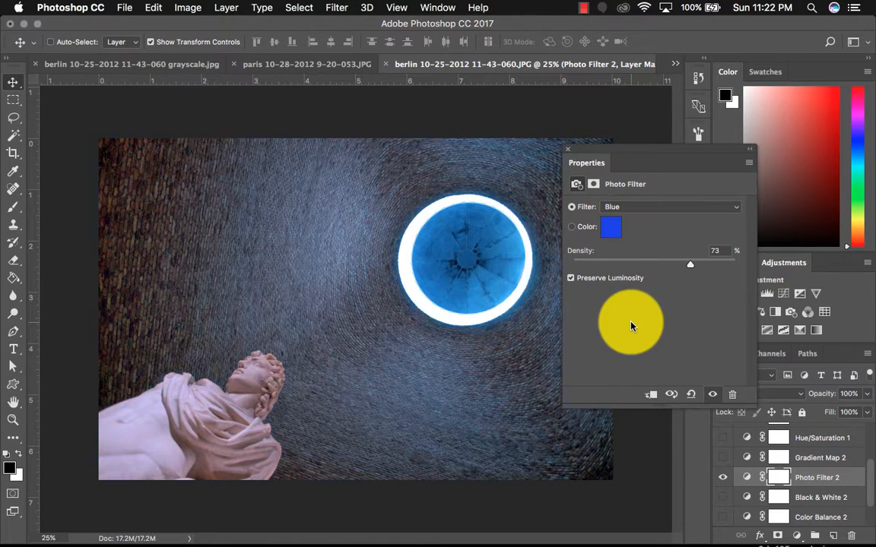
click(656, 213)
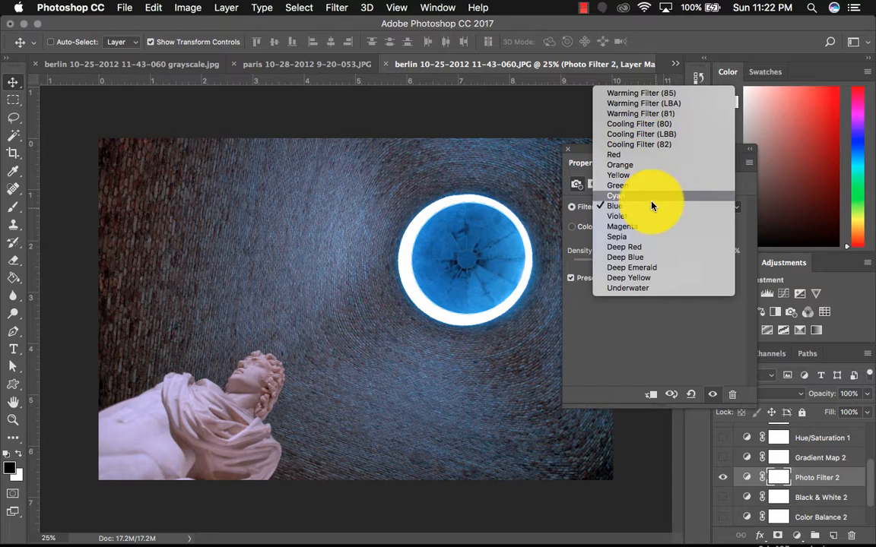
click(651, 196)
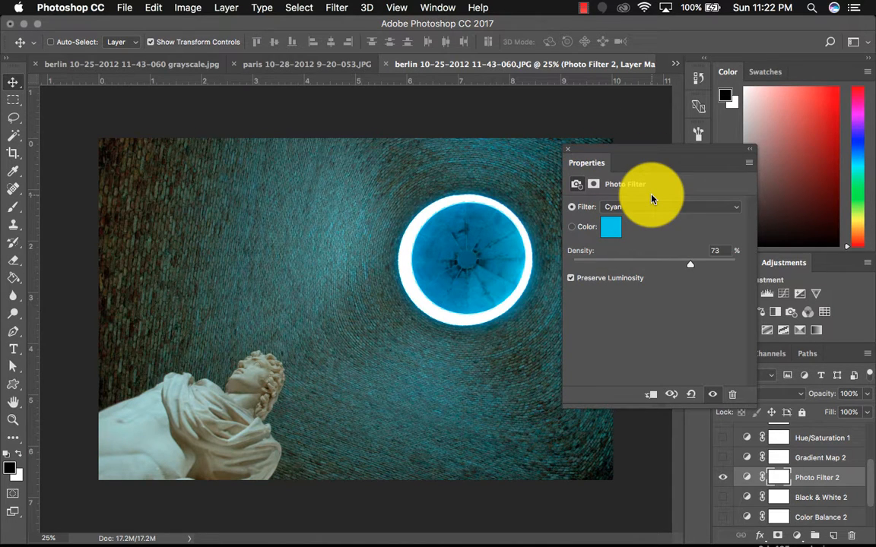
click(650, 206)
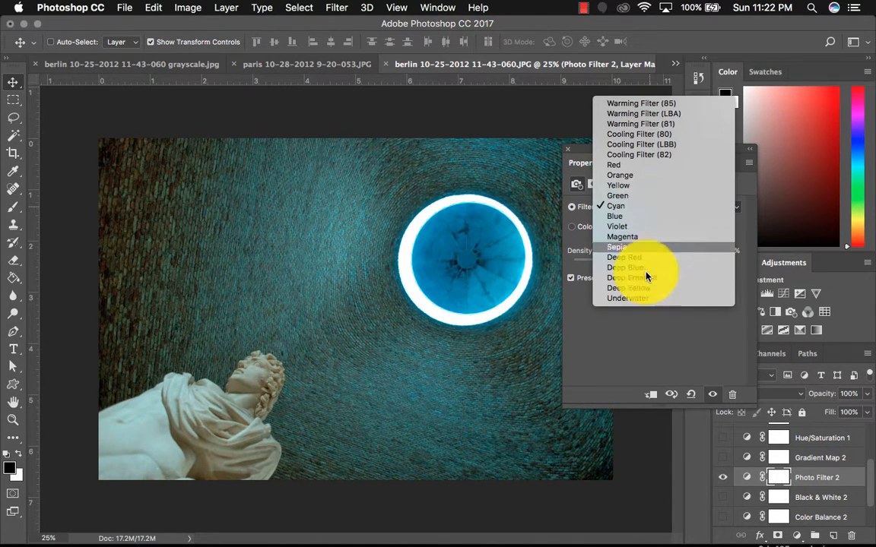
click(647, 300)
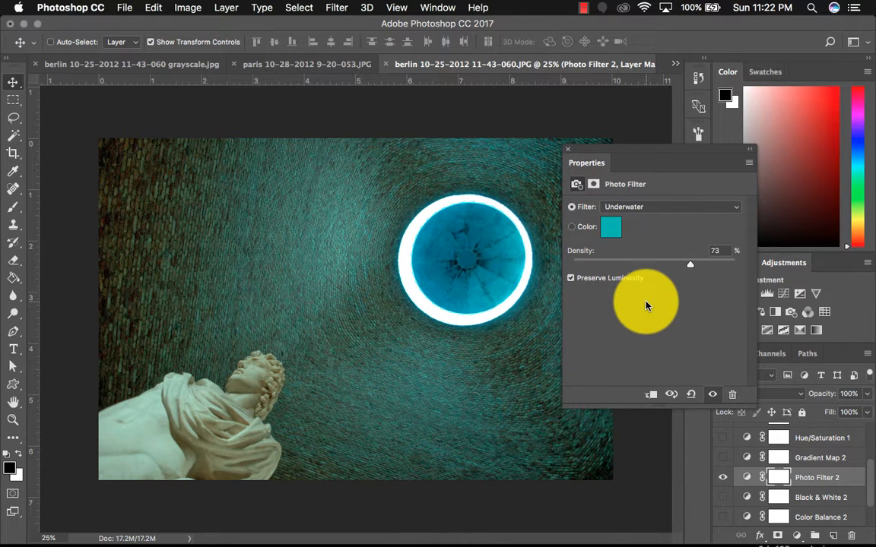
- Switch the Photo Filter to the Cooling Filter (82) preset
click(645, 206)
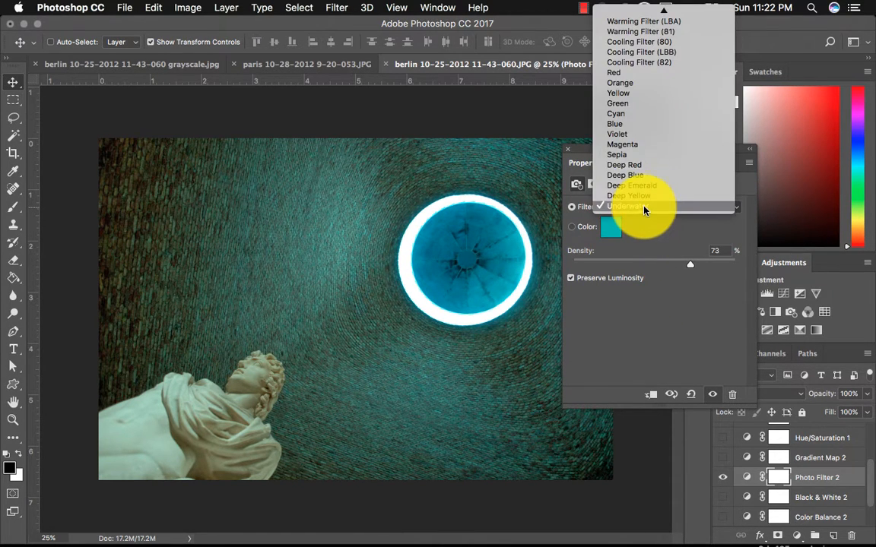
click(645, 67)
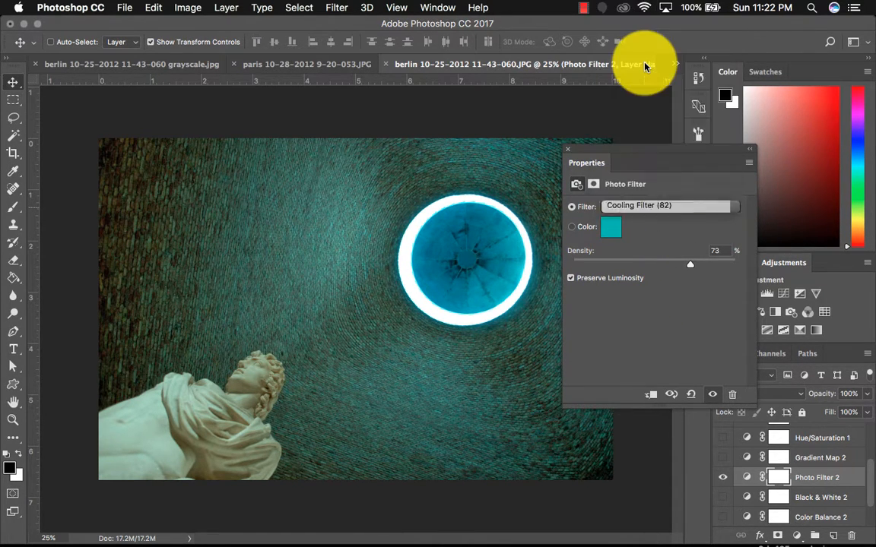
click(662, 210)
click(587, 314)
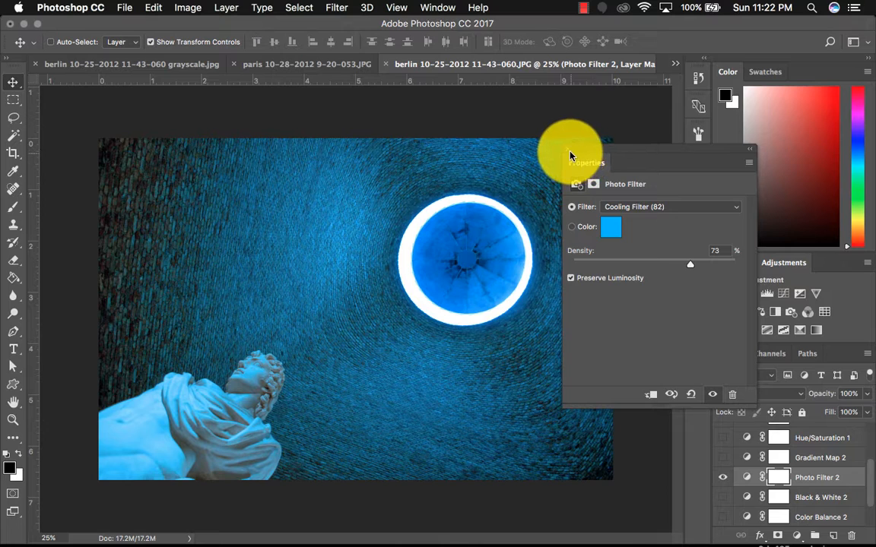
- Hide the Photo Filter 2 layer and select the Background layer
click(724, 477)
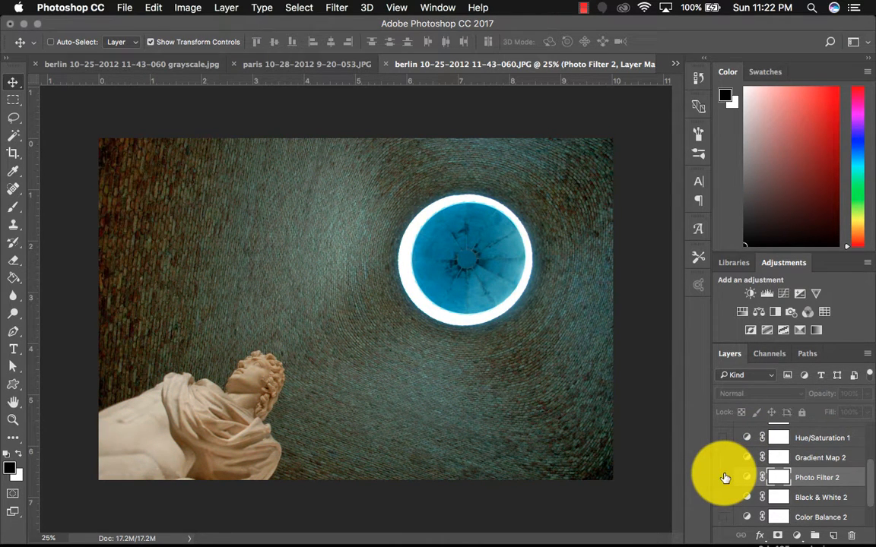
scroll(725, 479, up, 1)
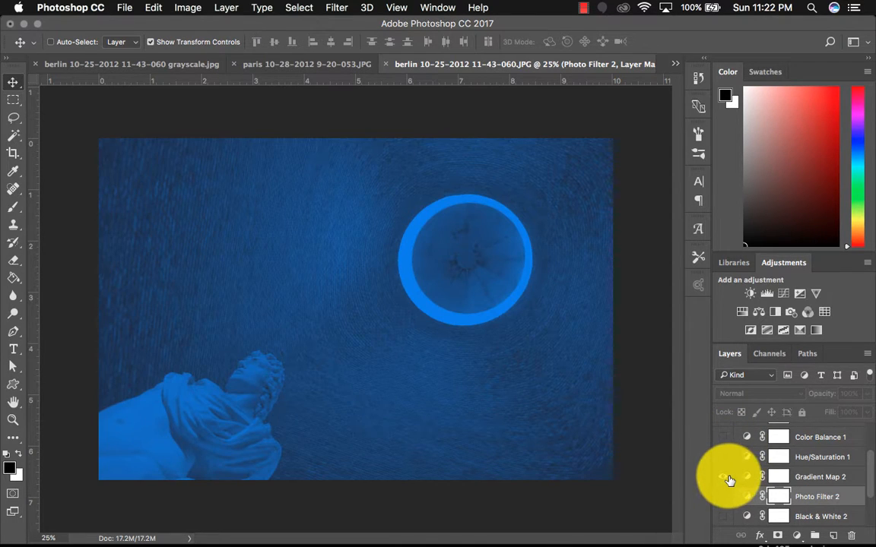
click(724, 478)
scroll(726, 464, down, 3)
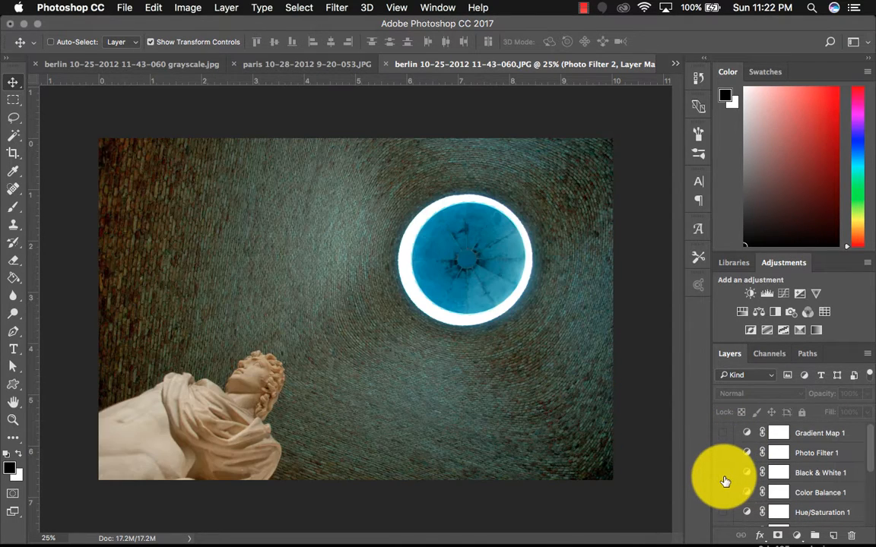
click(723, 435)
click(724, 435)
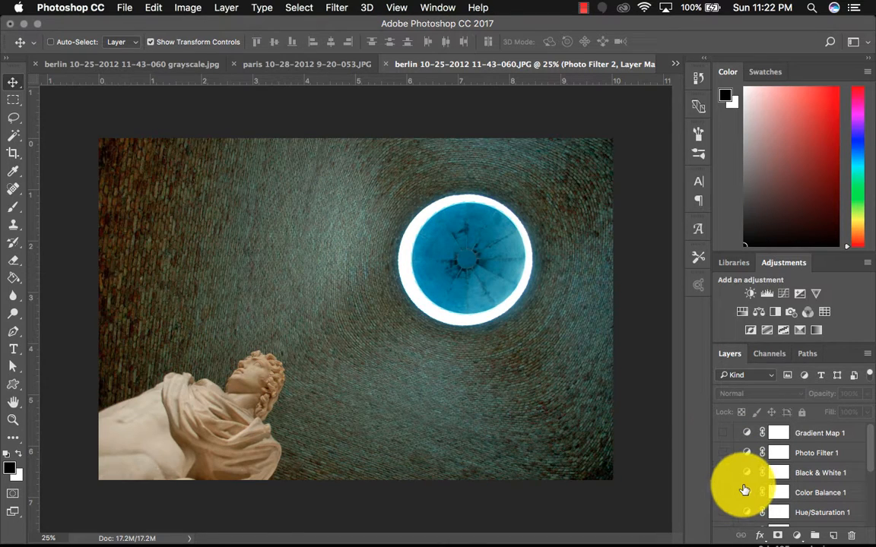
scroll(745, 490, down, 3)
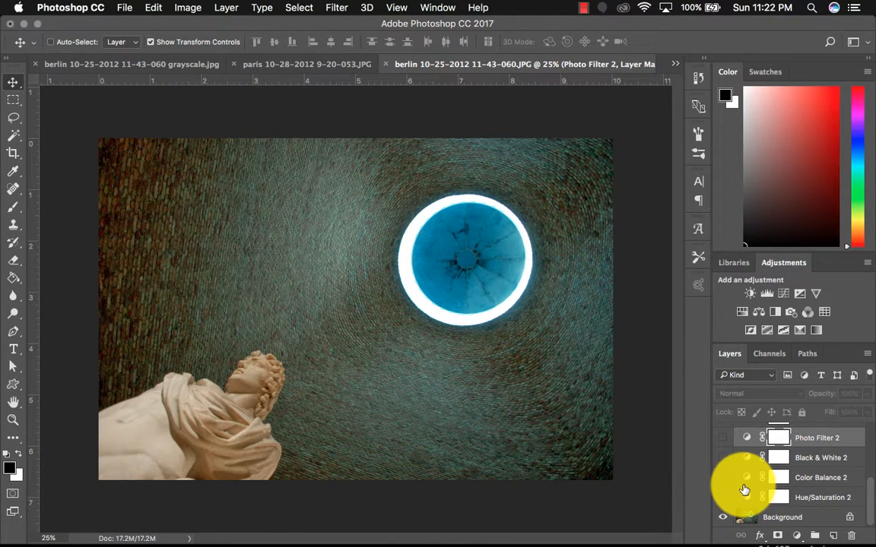
click(772, 517)
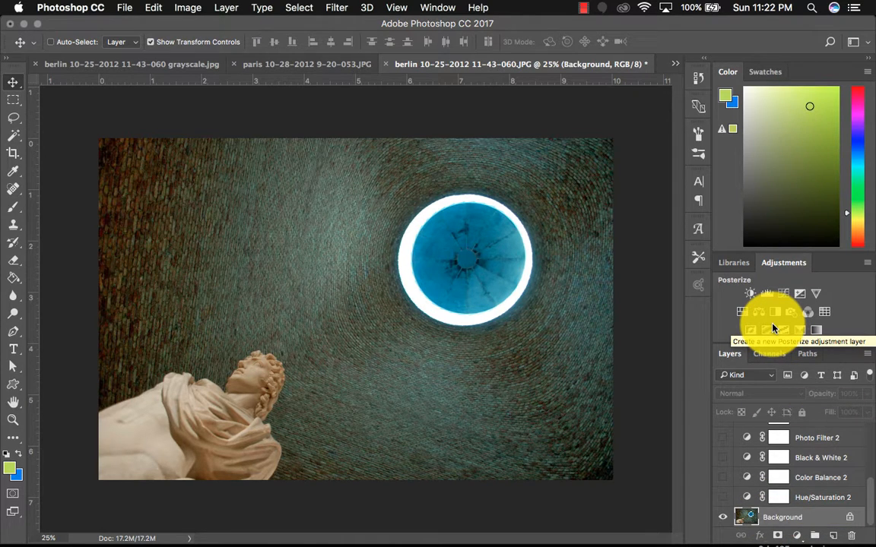
- Add a Gradient Map adjustment layer above the Background and open its gradient editor
click(819, 333)
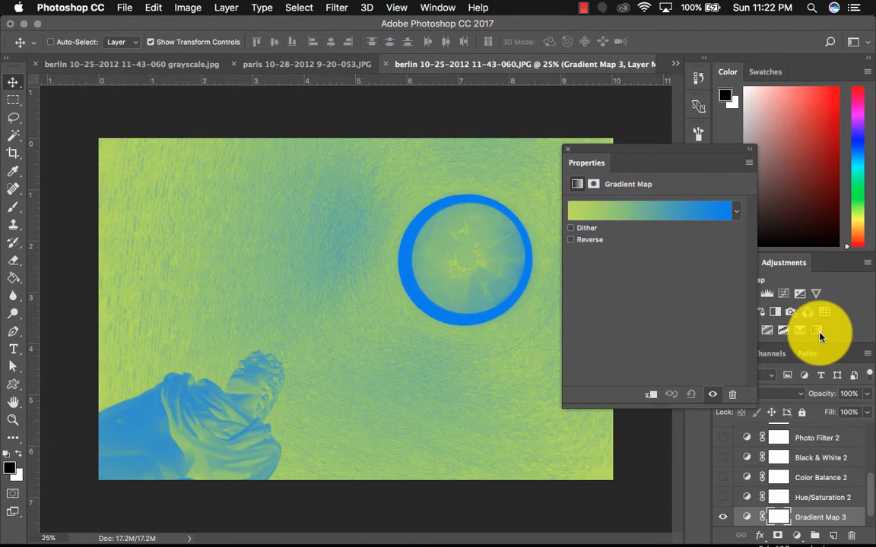
click(690, 213)
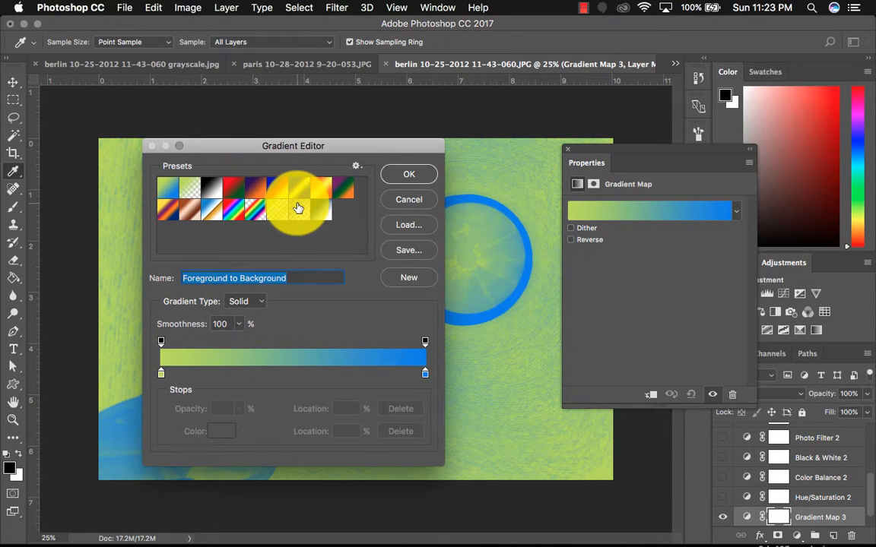
- Try the Red, Green, Transparent Rainbow and Spectrum gradient presets on the map
click(238, 196)
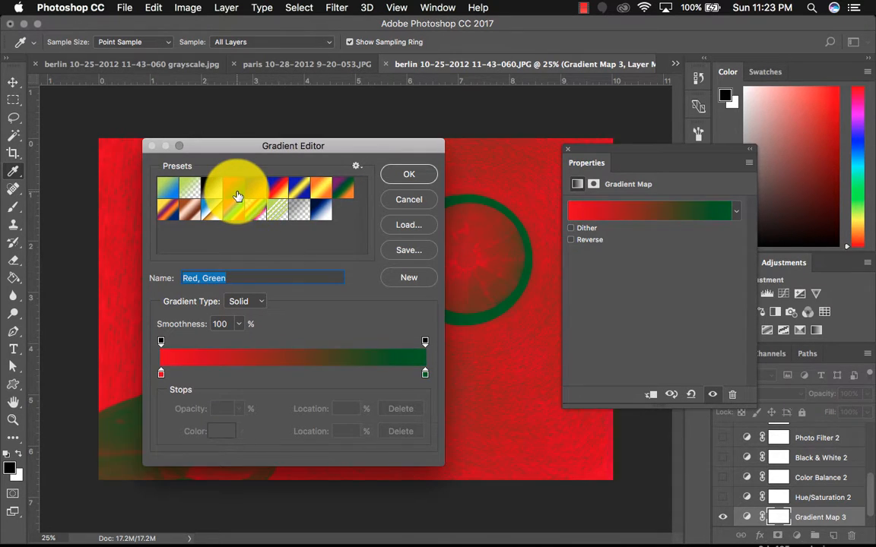
drag(255, 148, 531, 169)
click(536, 226)
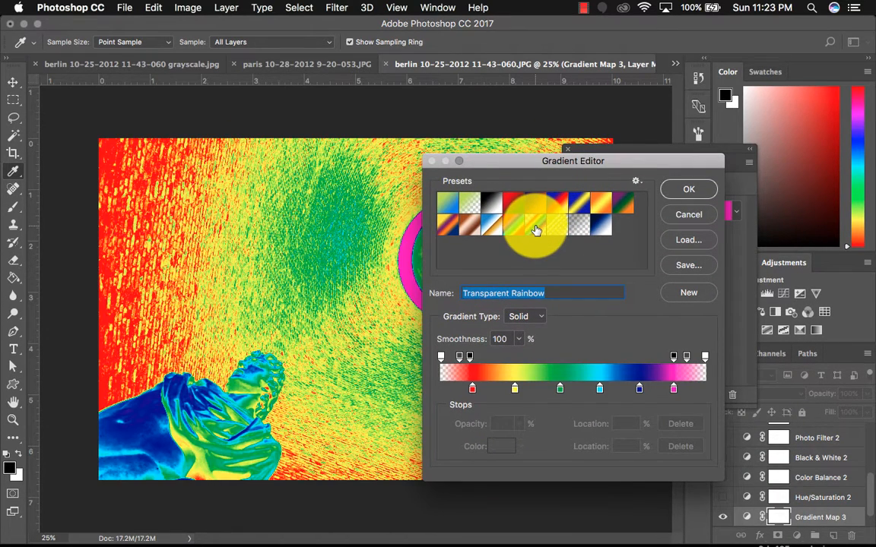
click(514, 226)
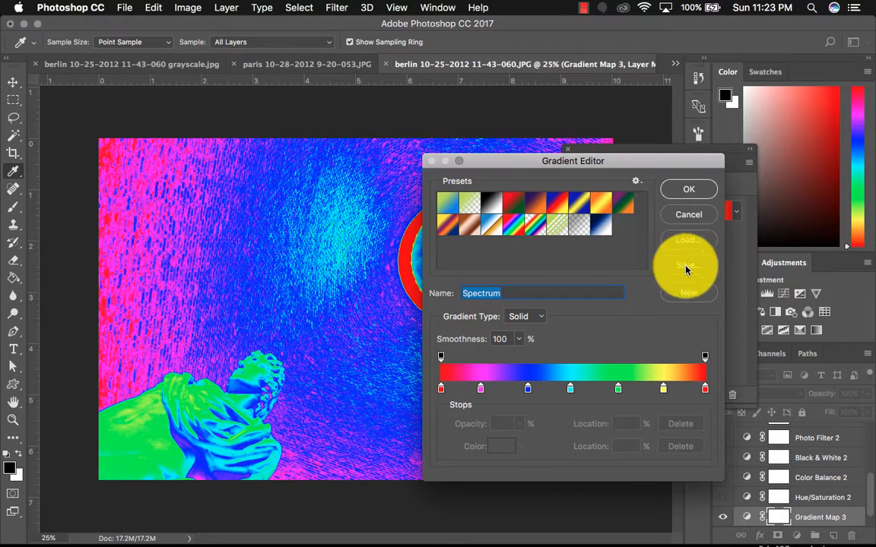
- Replace the gradient presets with the Photographic Toning set without saving the current gradients
click(635, 182)
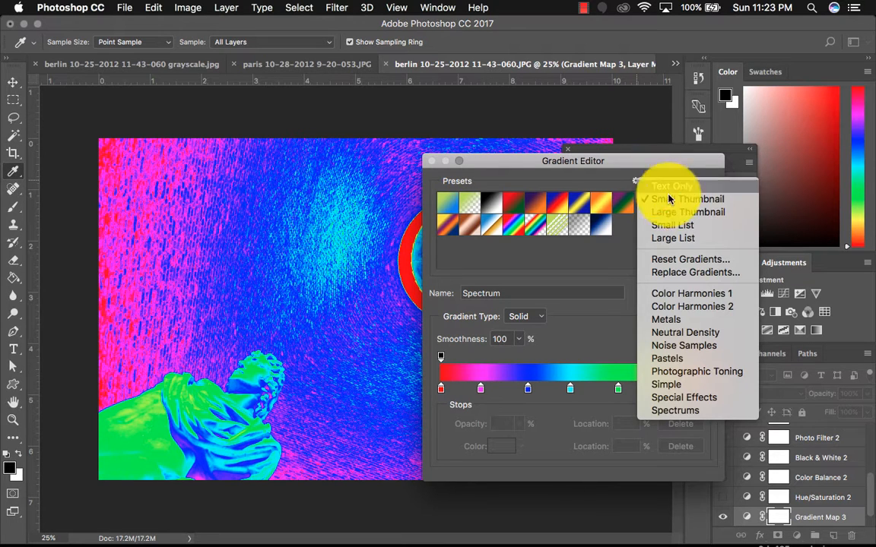
click(711, 374)
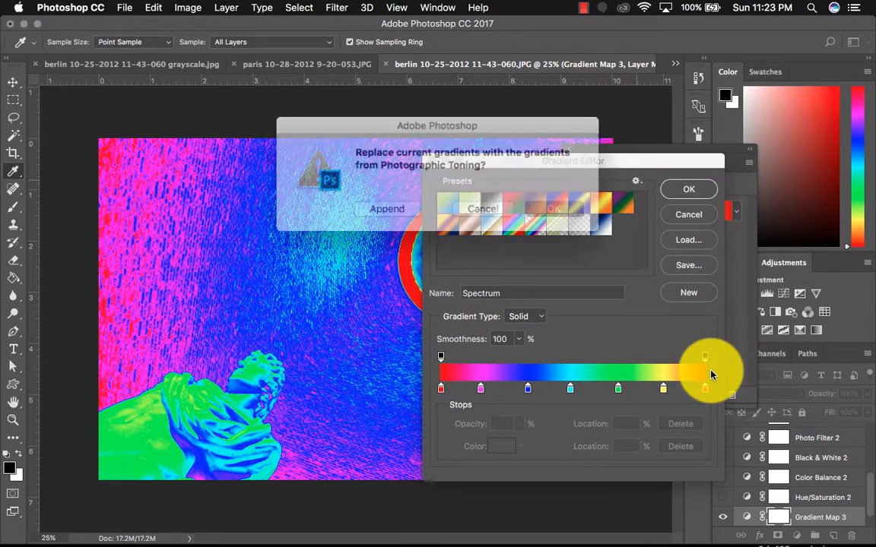
click(543, 210)
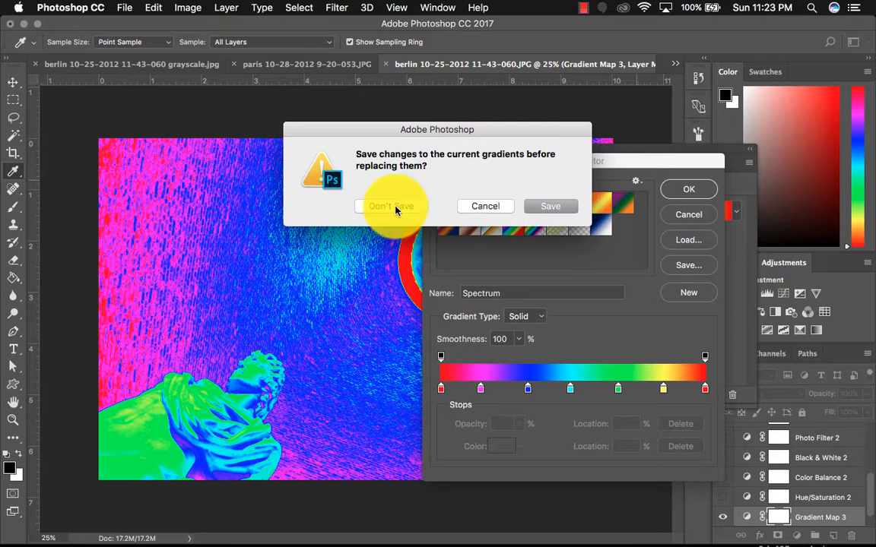
click(541, 206)
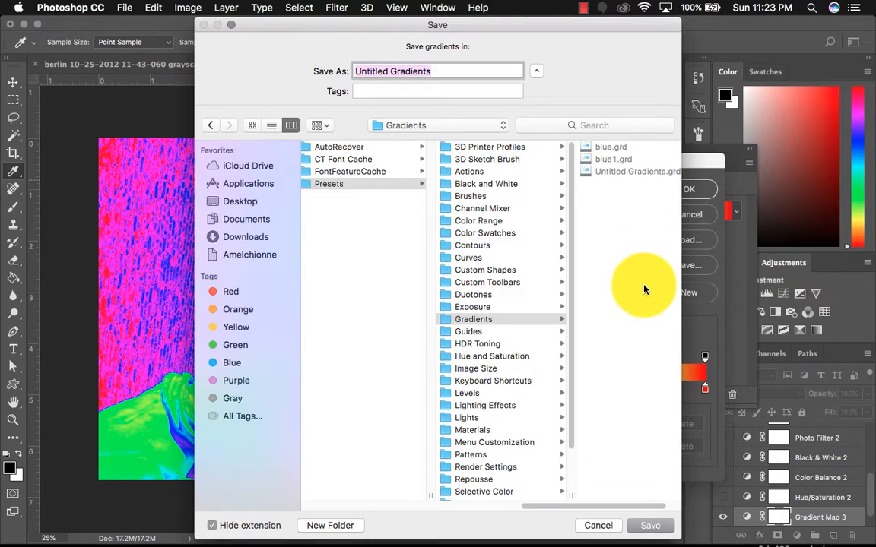
click(596, 525)
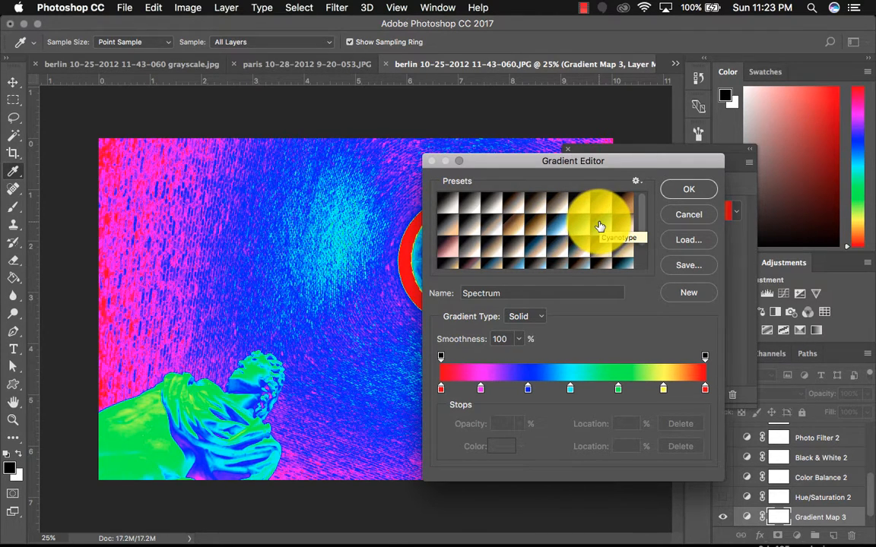
- Try the Blue-Selenium 1 and Sepia-Cyan toning presets on the gradient map
scroll(597, 231, down, 3)
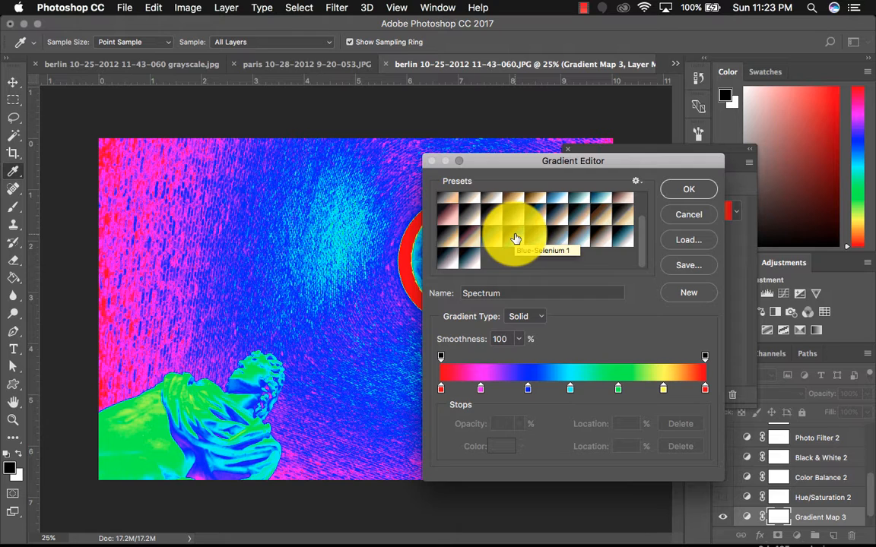
click(516, 239)
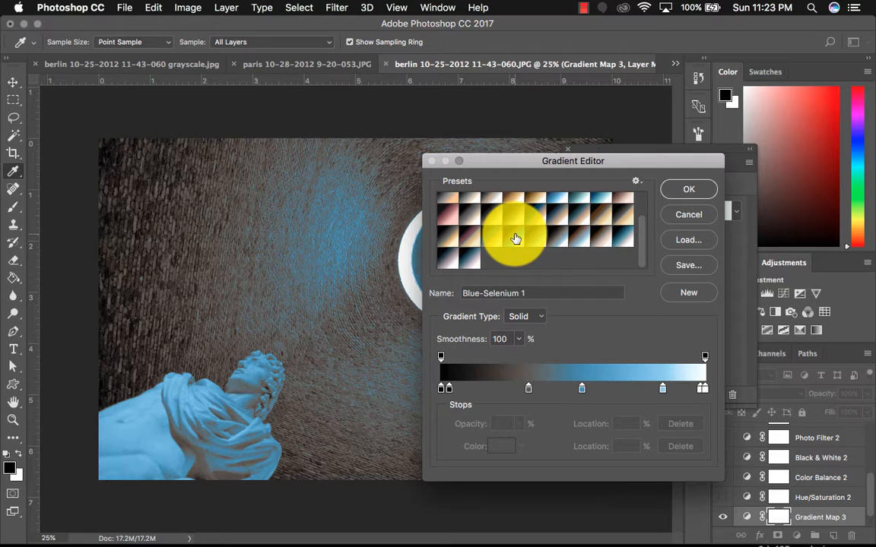
mouse_move(553, 162)
mouse_down()
mouse_move(636, 205)
mouse_move(671, 197)
mouse_move(559, 149)
mouse_up()
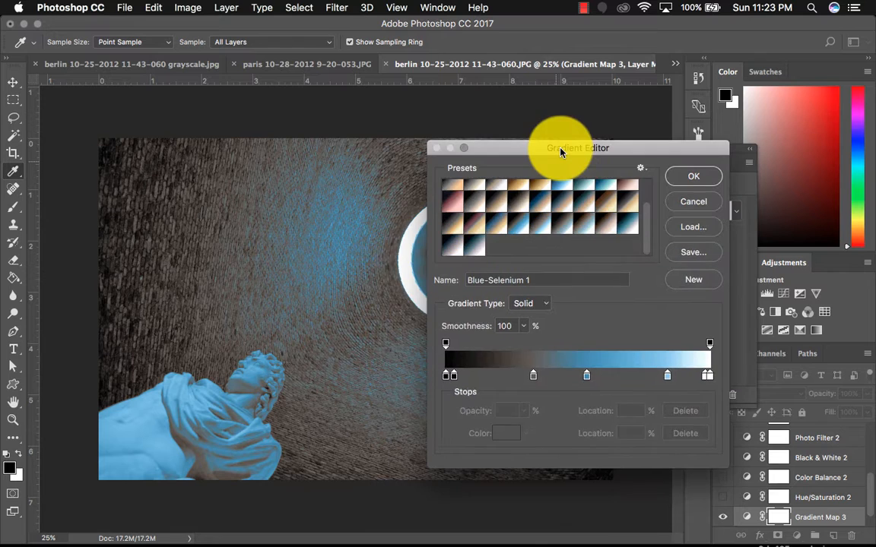
click(545, 204)
- Apply the Blue 1 toning preset to the gradient map
scroll(547, 216, up, 2)
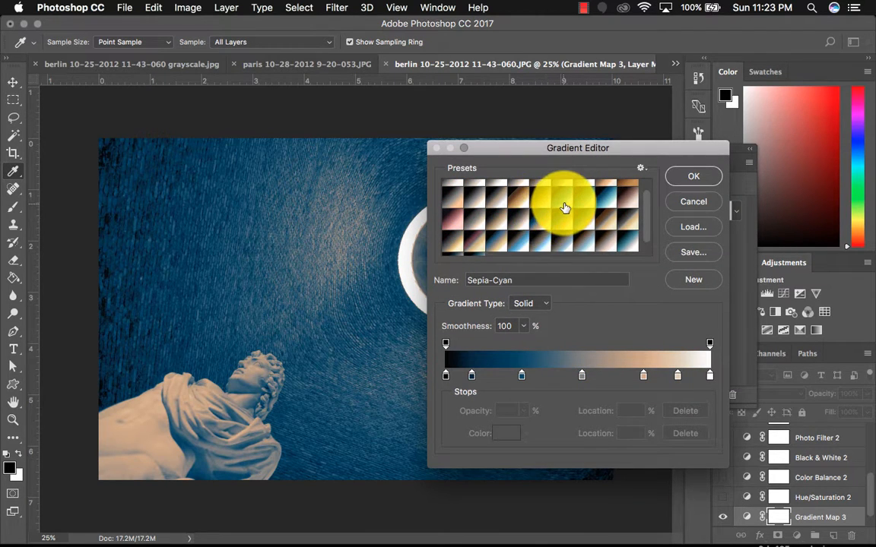
click(564, 207)
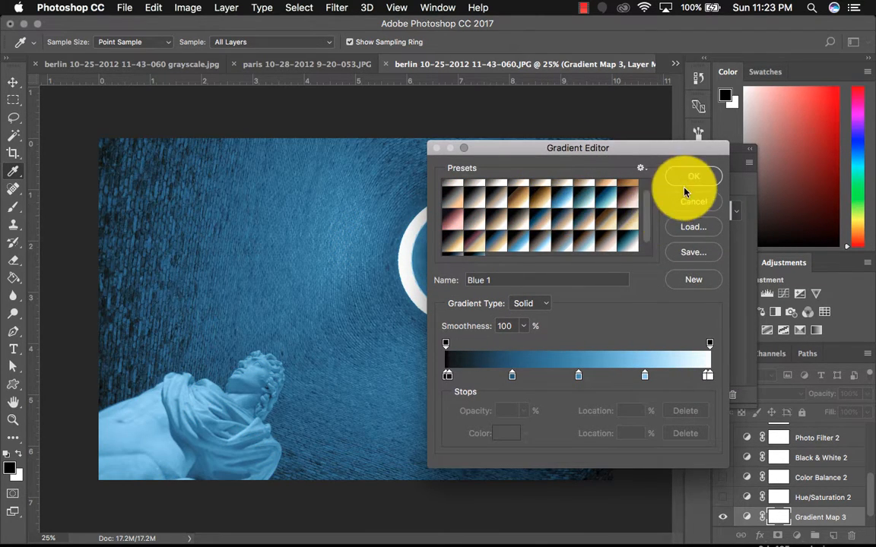
scroll(643, 219, down, 3)
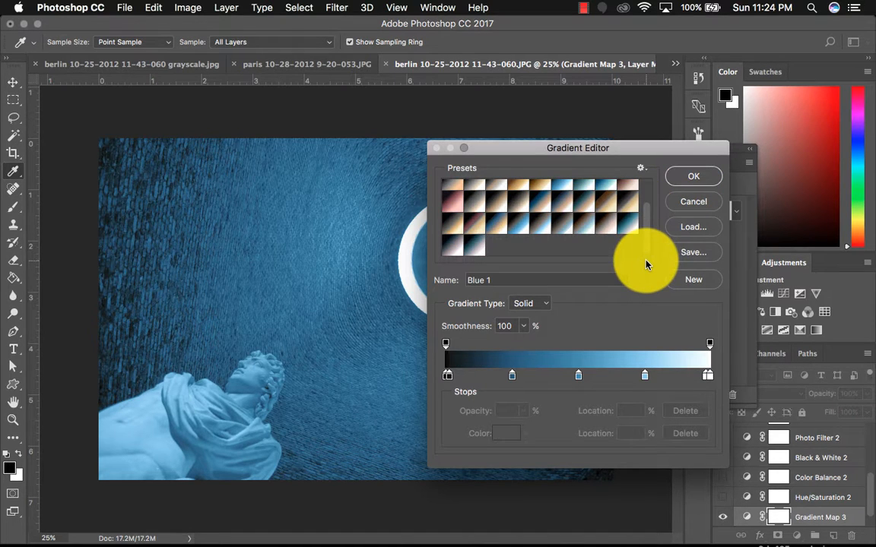
scroll(646, 228, up, 3)
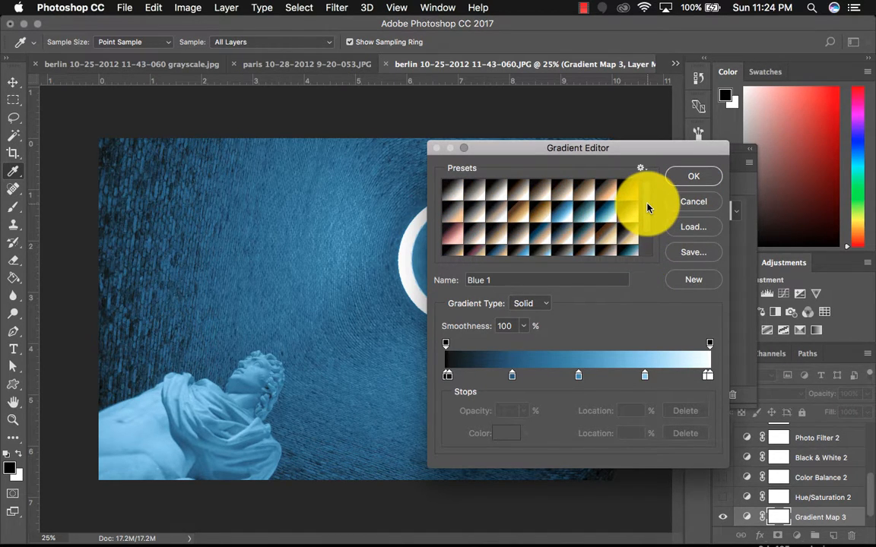
scroll(647, 207, down, 5)
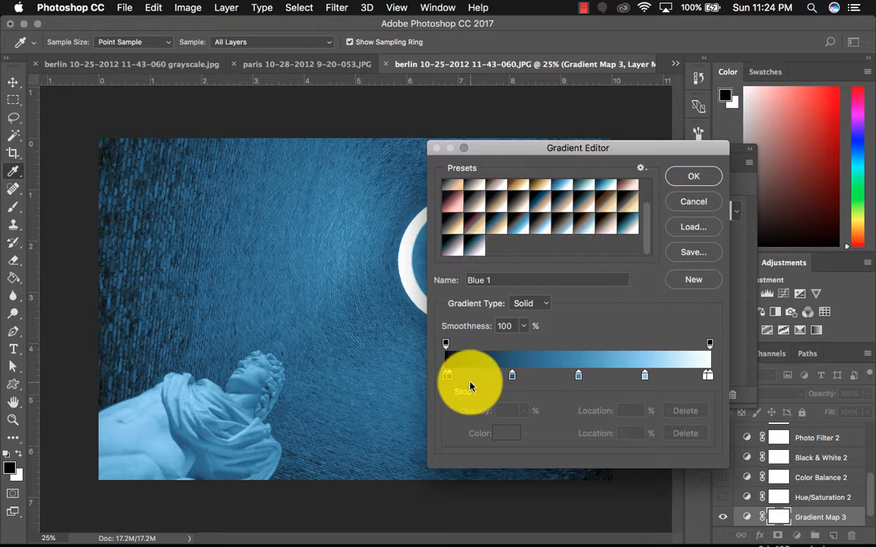
- Remove the second colour stop from the Blue 1 gradient
drag(450, 380, 451, 409)
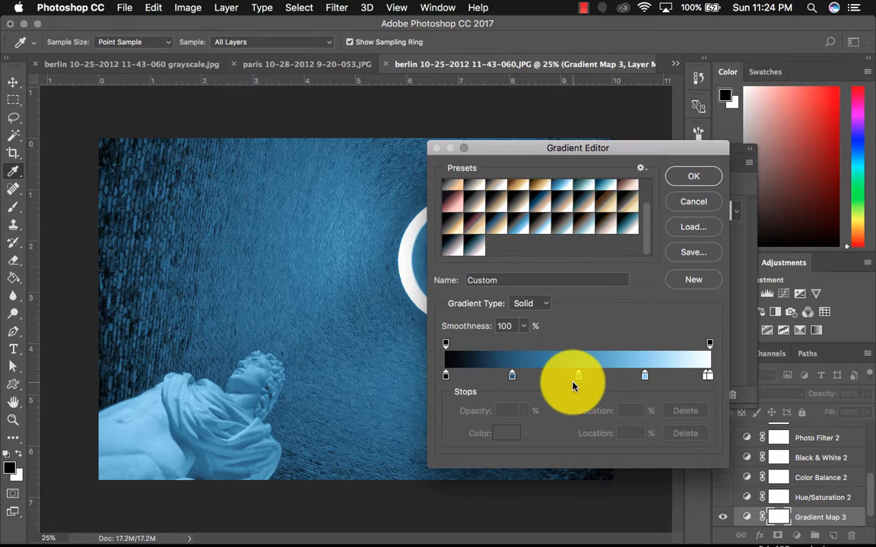
click(512, 382)
drag(512, 381, 582, 387)
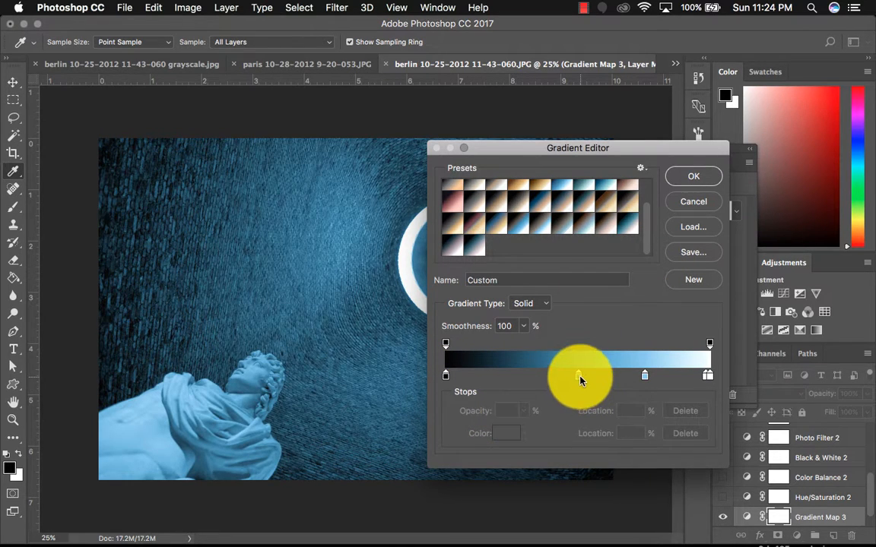
click(580, 379)
- Set the leftmost gradient stop's colour to dark navy #040e45
click(447, 374)
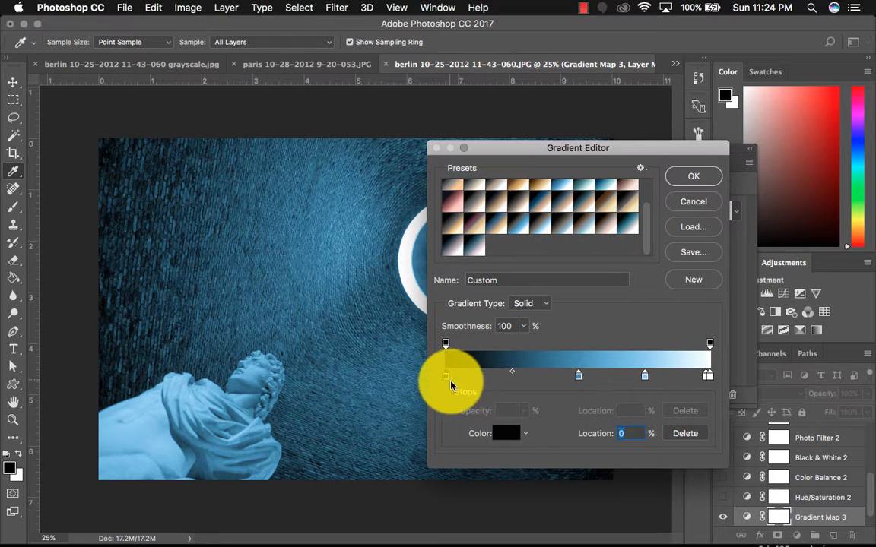
click(506, 435)
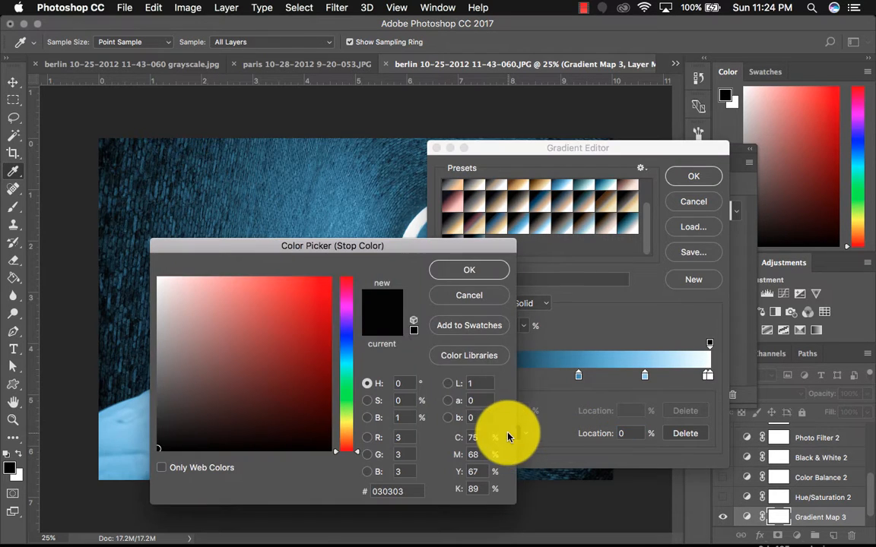
click(353, 342)
drag(311, 425, 323, 404)
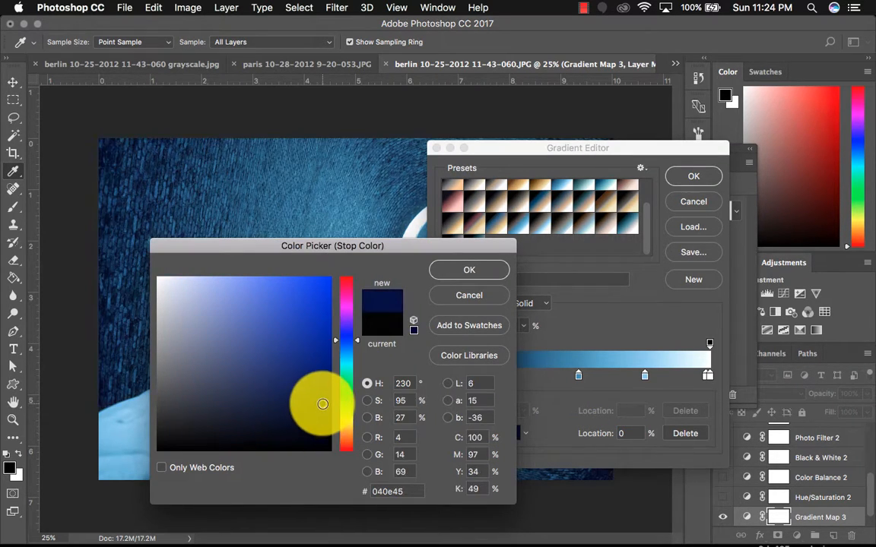
click(462, 272)
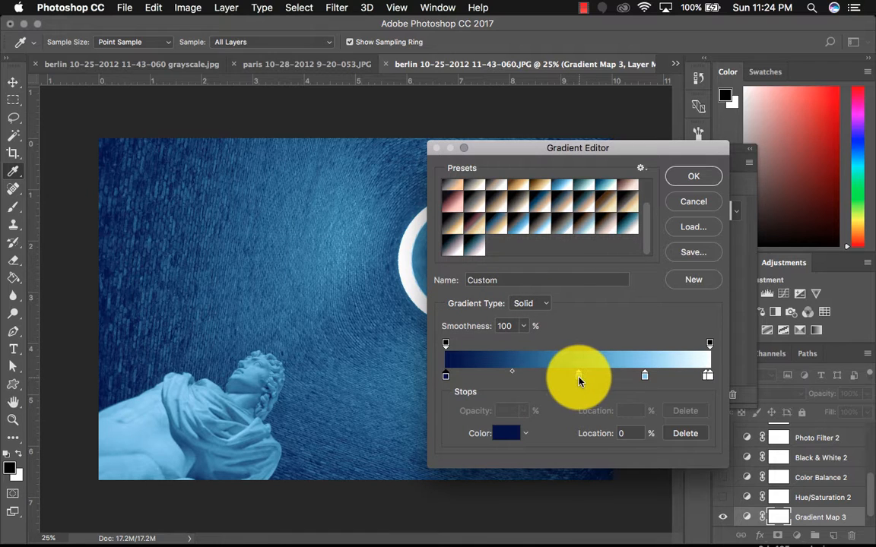
- Recolour the middle stop a brighter saturated blue and cancel the Gradient Editor
click(579, 375)
click(511, 429)
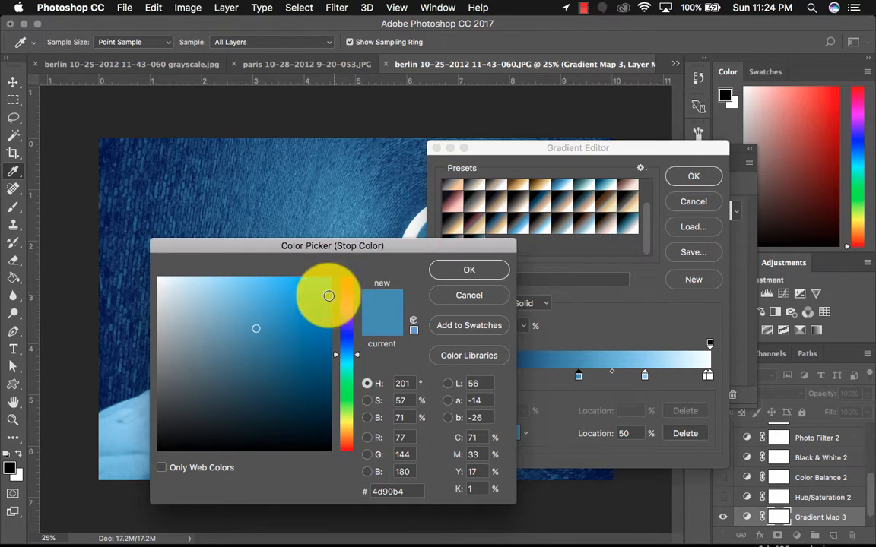
click(321, 292)
click(471, 266)
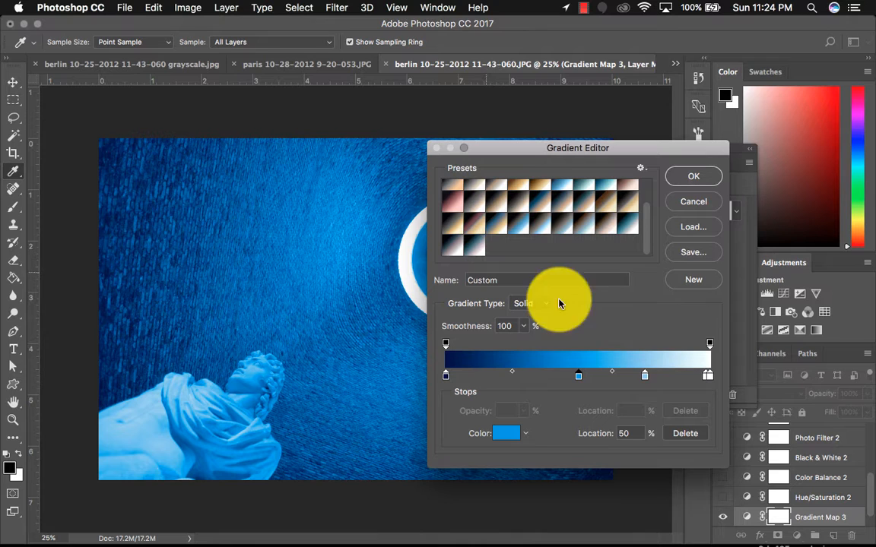
click(645, 379)
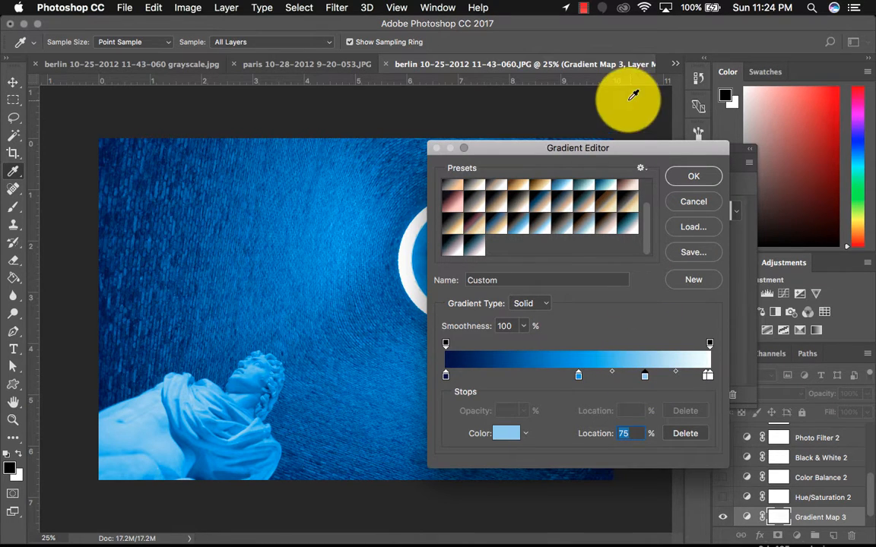
drag(618, 152, 560, 147)
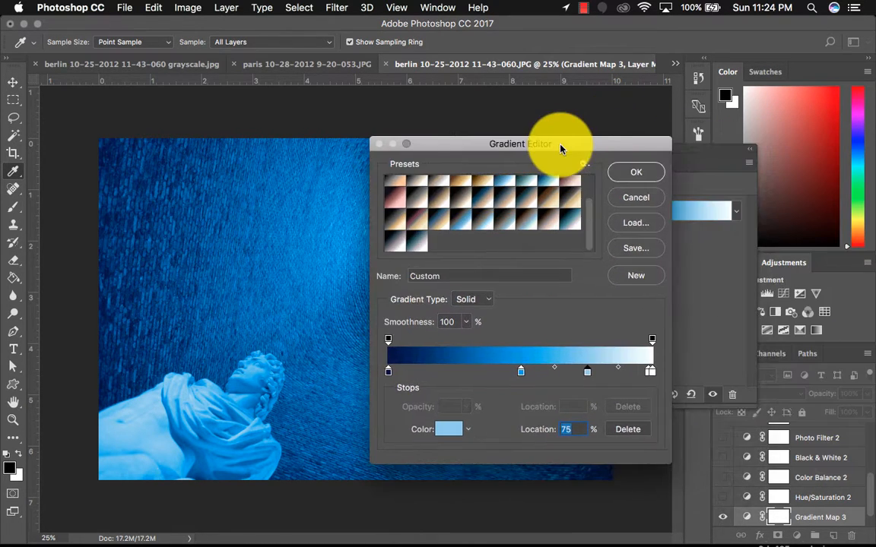
click(635, 199)
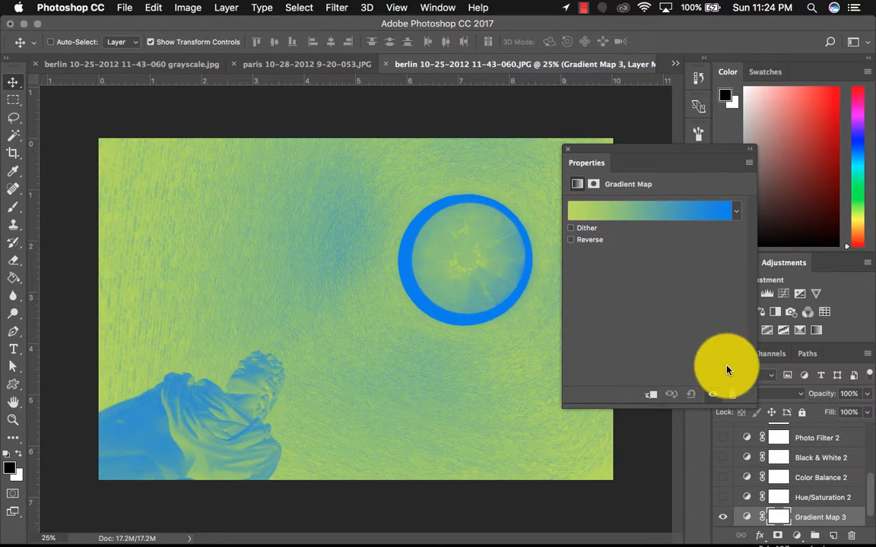
- Set the left stop of the Foreground to Background gradient to light cyan #44c5e1
click(631, 213)
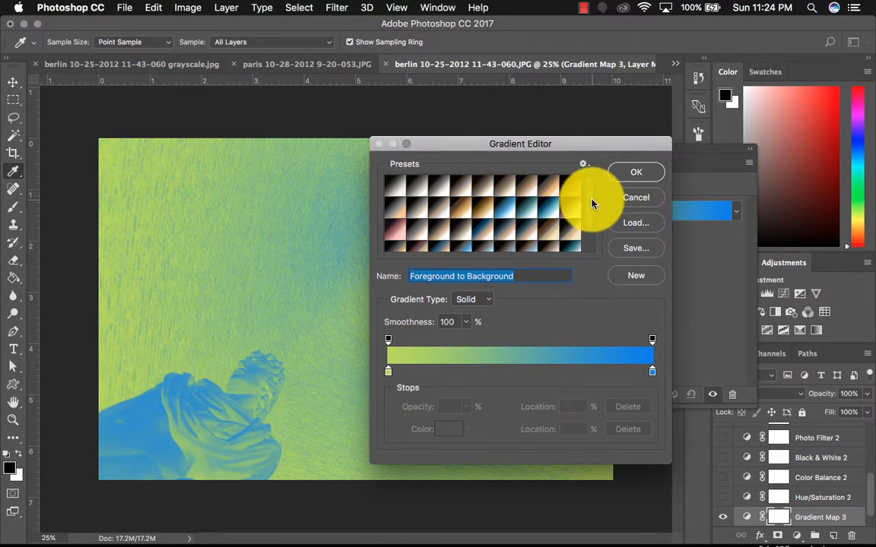
mouse_move(591, 202)
mouse_down()
mouse_move(591, 264)
mouse_move(591, 185)
mouse_up()
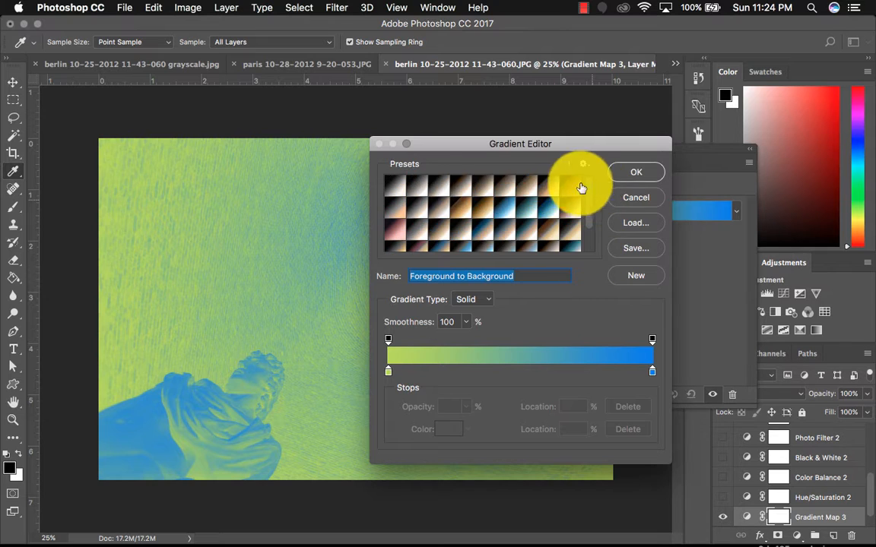
click(388, 373)
click(448, 428)
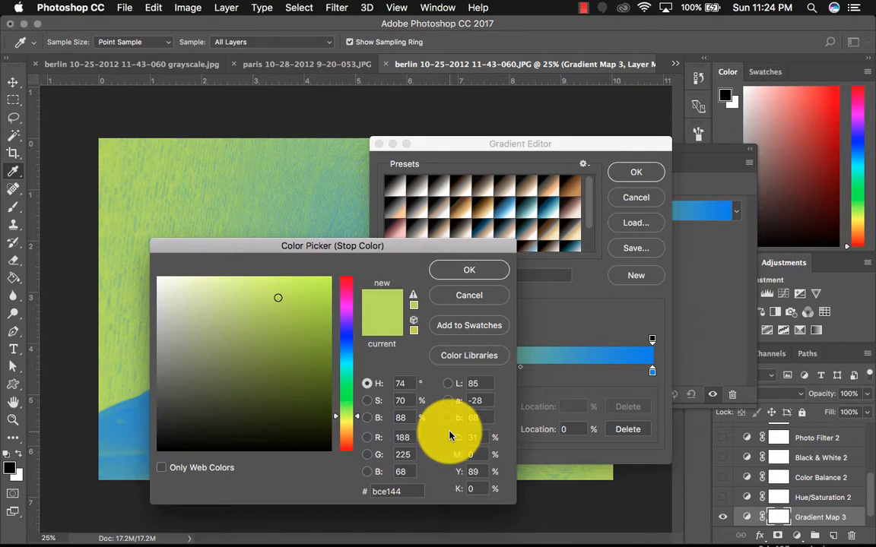
drag(351, 344, 350, 363)
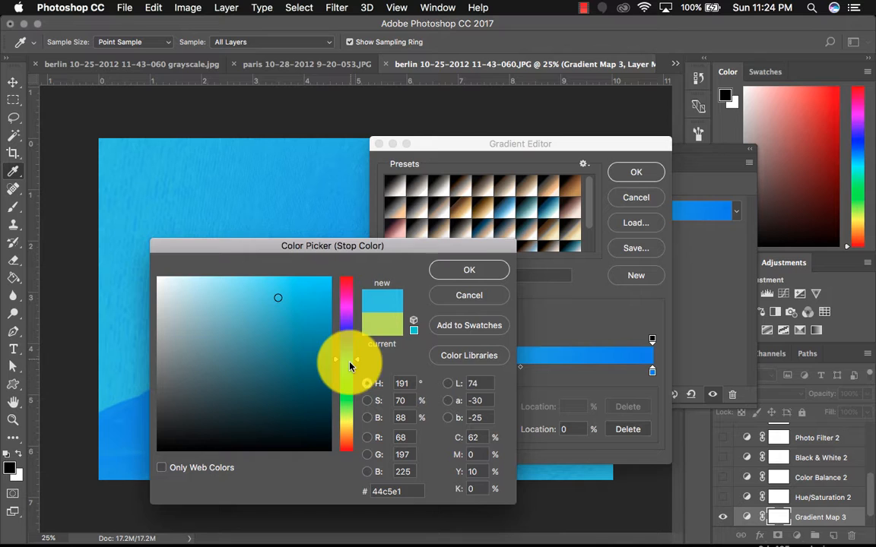
click(465, 271)
- Set the right gradient stop to dark navy #052448 and apply the gradient
click(652, 374)
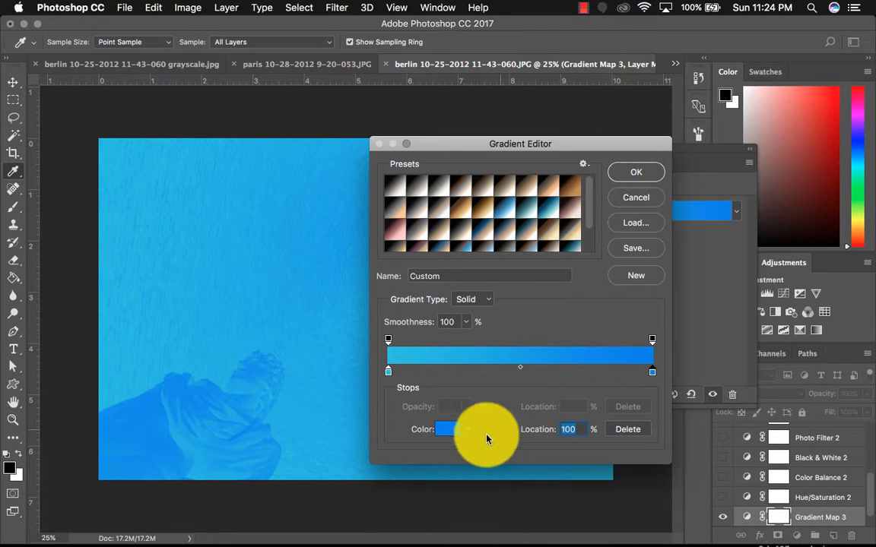
click(449, 429)
drag(317, 367, 317, 401)
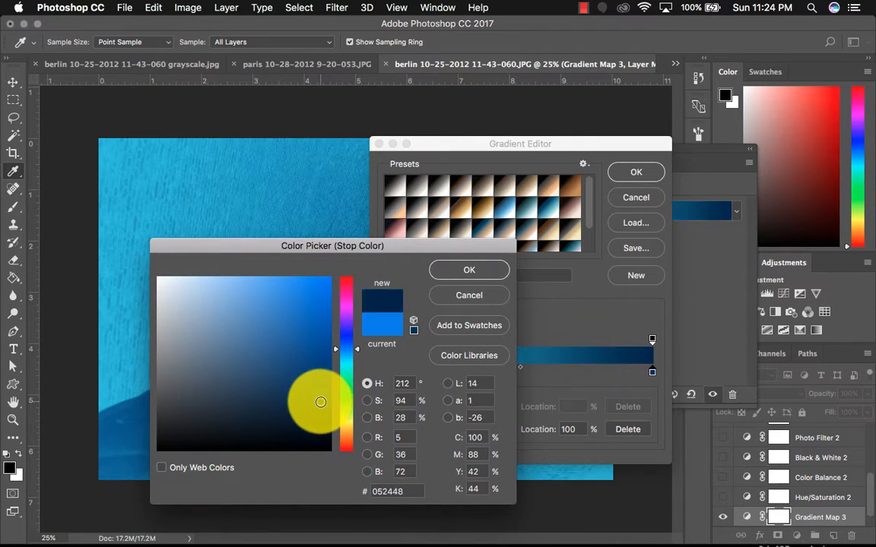
click(489, 271)
drag(530, 144, 587, 104)
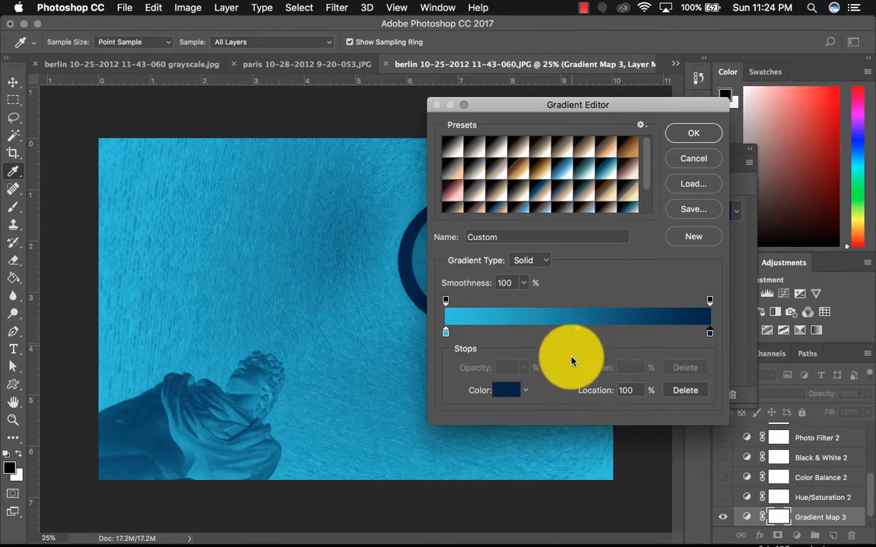
click(693, 137)
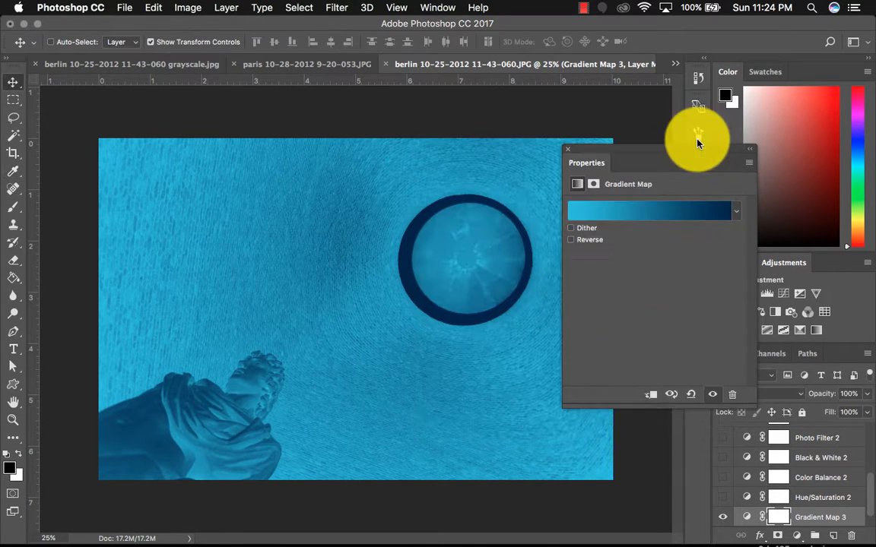
- Reverse the gradient map and close its properties
click(573, 240)
click(572, 241)
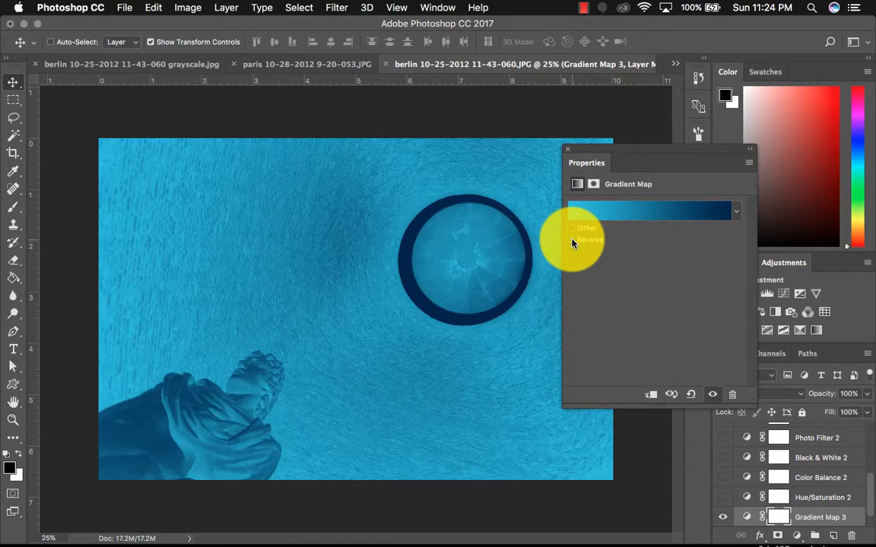
click(572, 240)
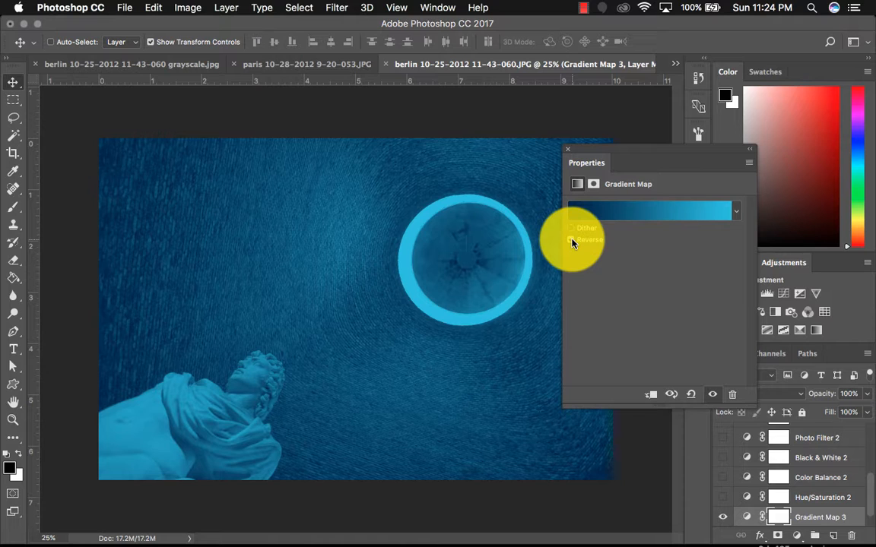
click(568, 149)
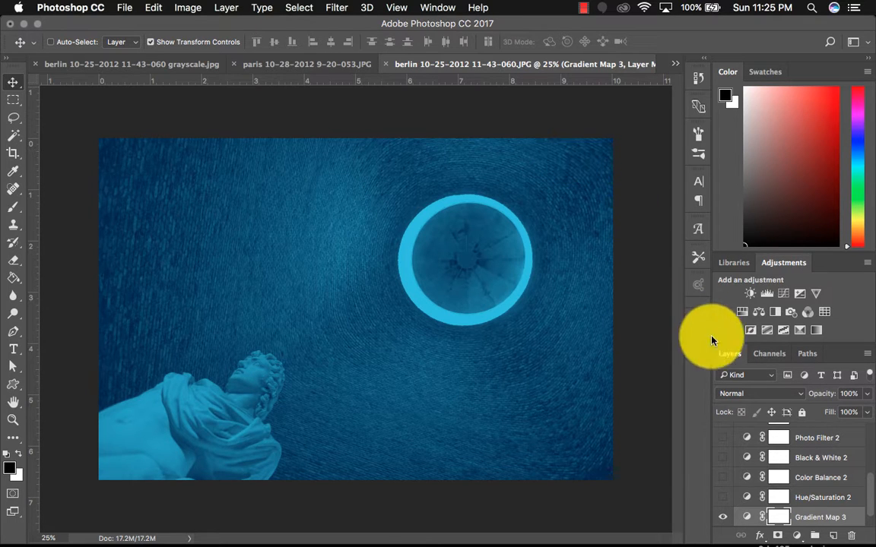
- Switch to the sphinx photo and inspect the Black & White layer's tint settings
click(342, 65)
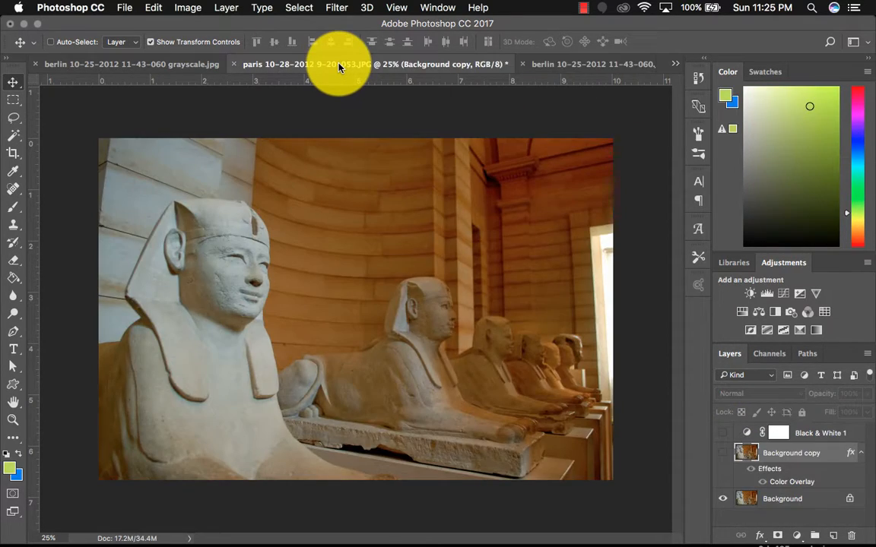
click(722, 454)
click(723, 454)
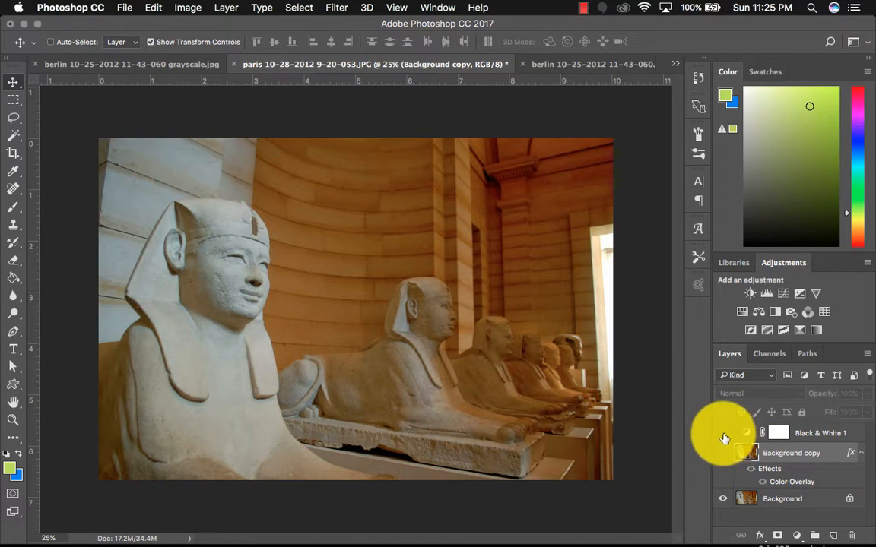
click(723, 434)
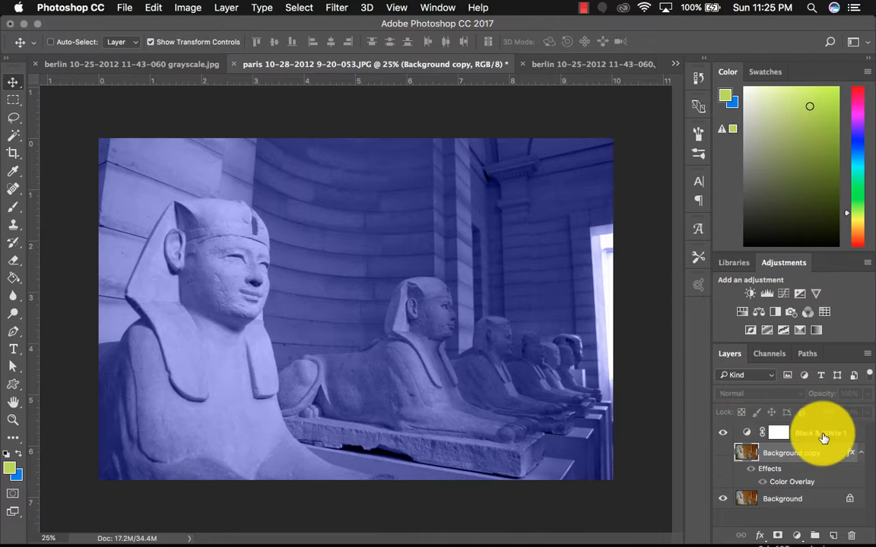
click(778, 433)
click(747, 435)
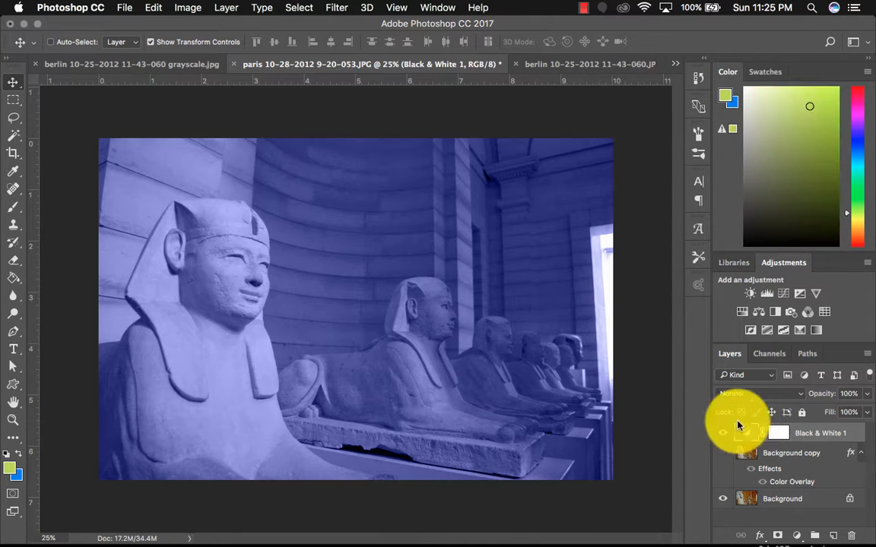
double_click(746, 435)
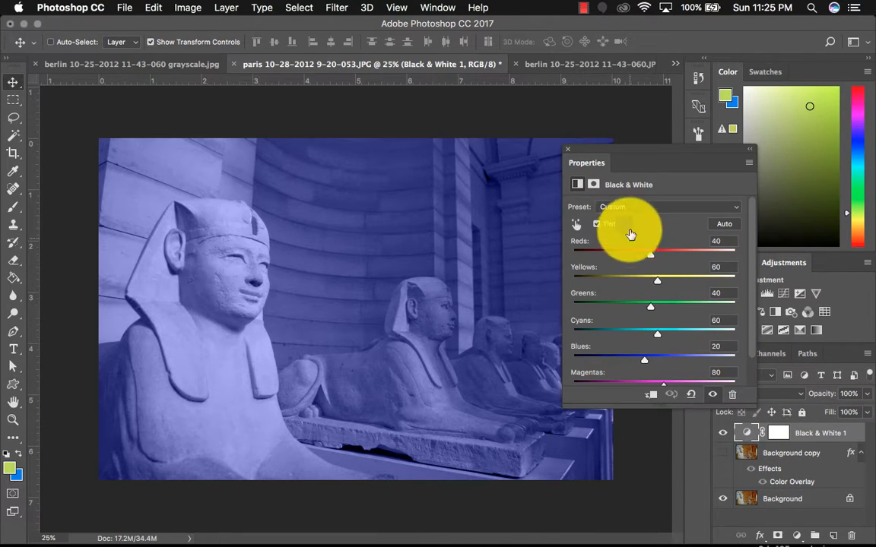
click(567, 156)
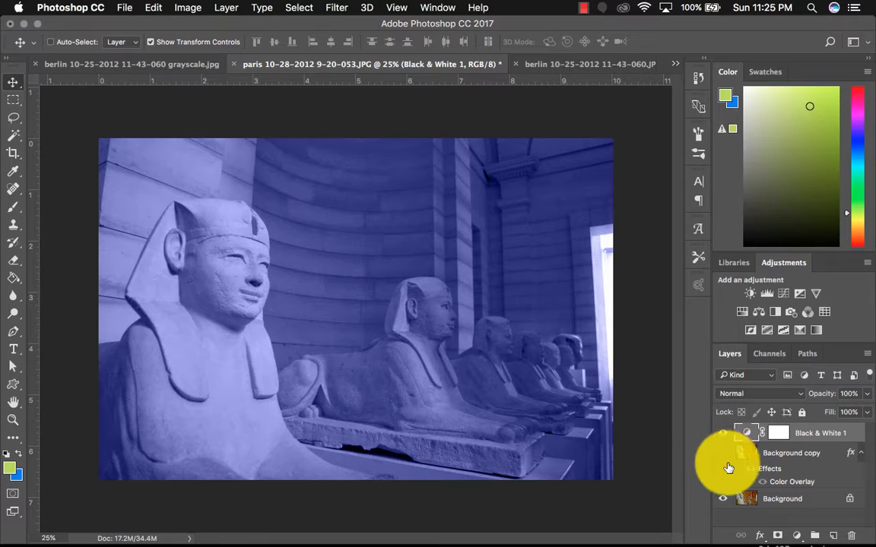
- Hide the Black & White layer and duplicate the Background layer
click(723, 434)
click(782, 499)
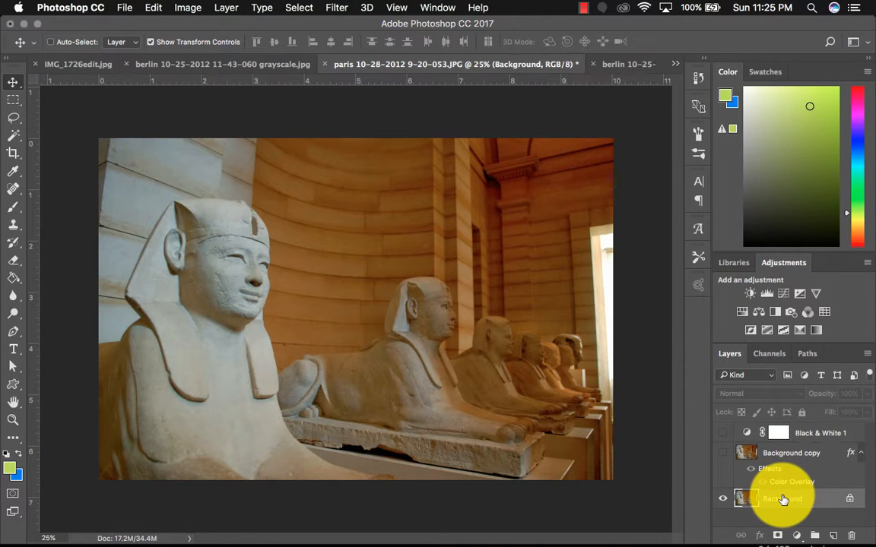
key(super+j)
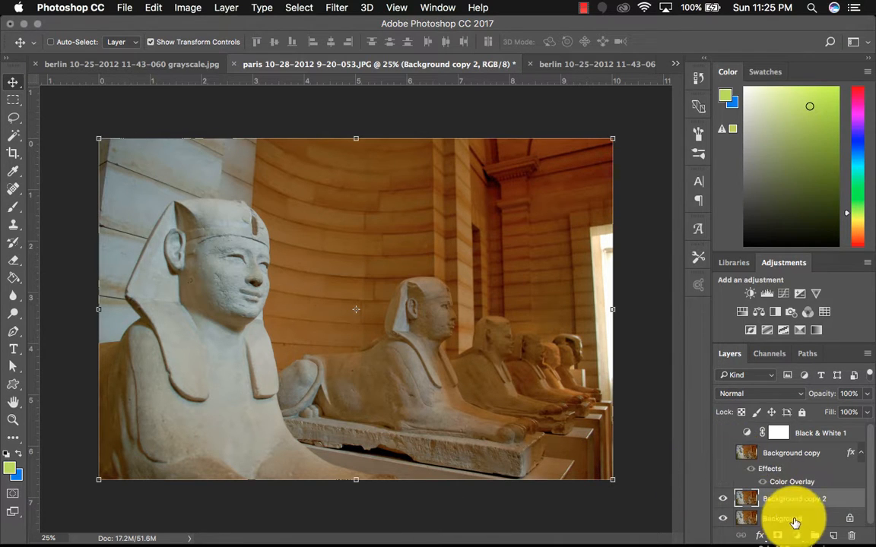
- Add a Color Overlay layer effect to the Background copy 2 layer
click(759, 535)
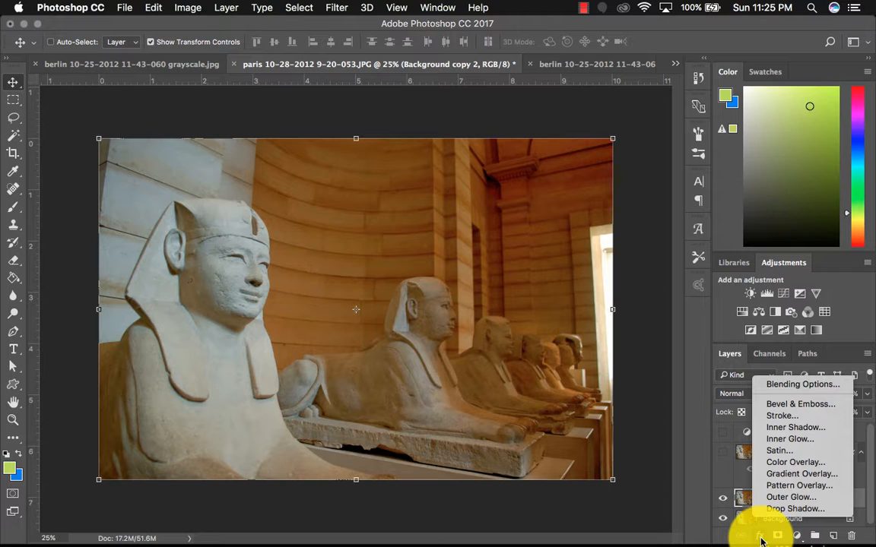
click(787, 466)
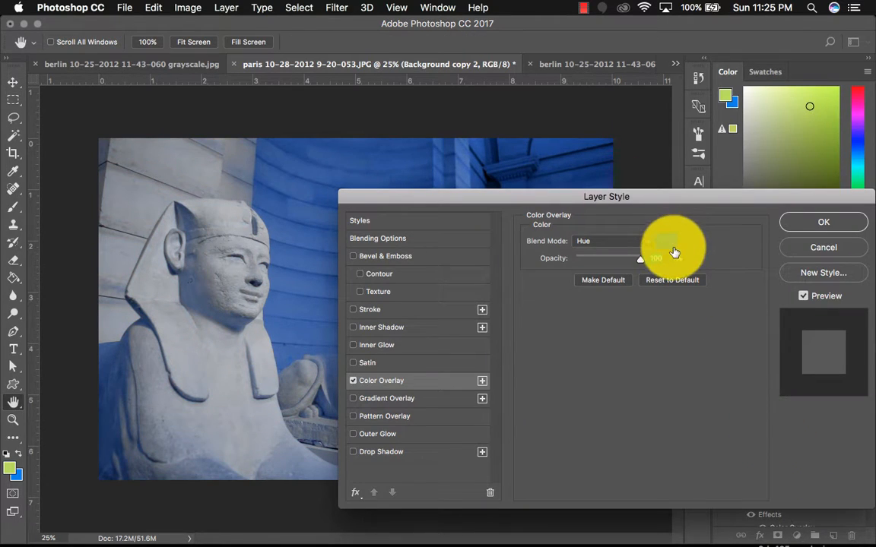
drag(658, 195, 582, 156)
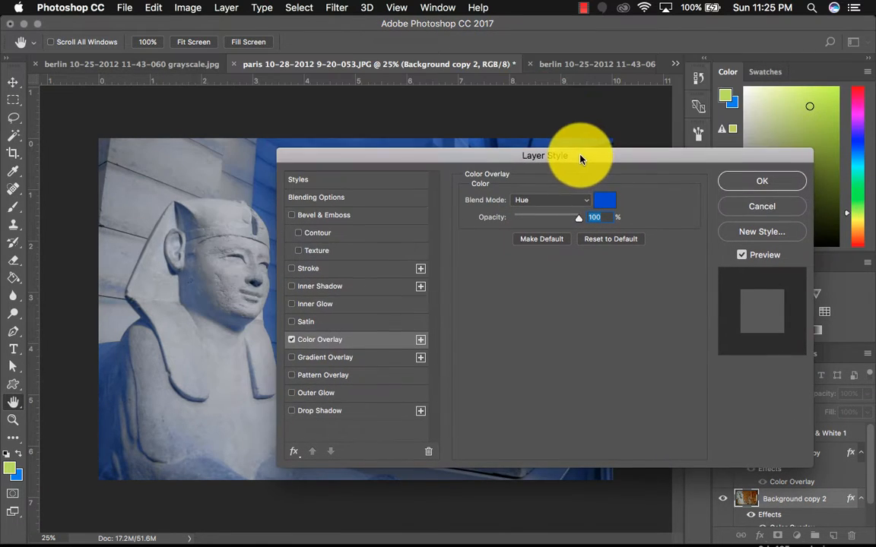
- Try the Normal, Darken and Multiply blend modes for the color overlay
click(553, 203)
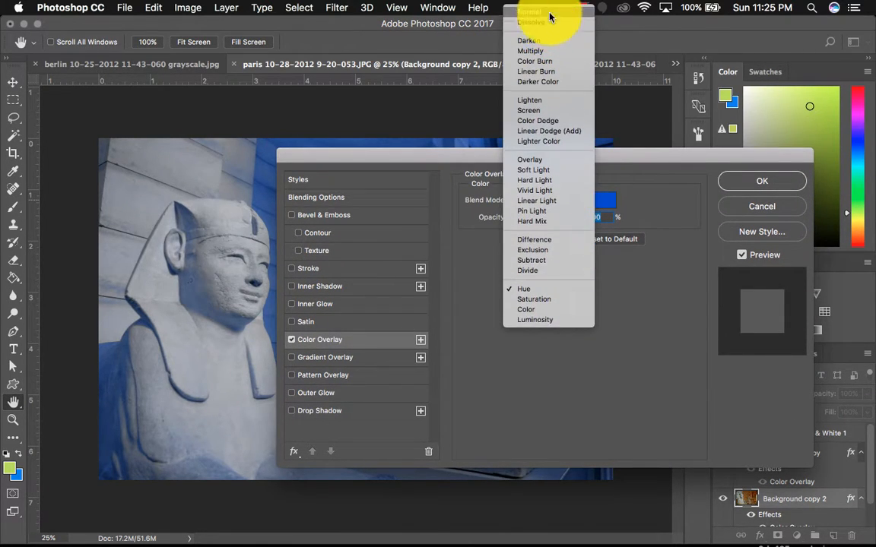
click(527, 172)
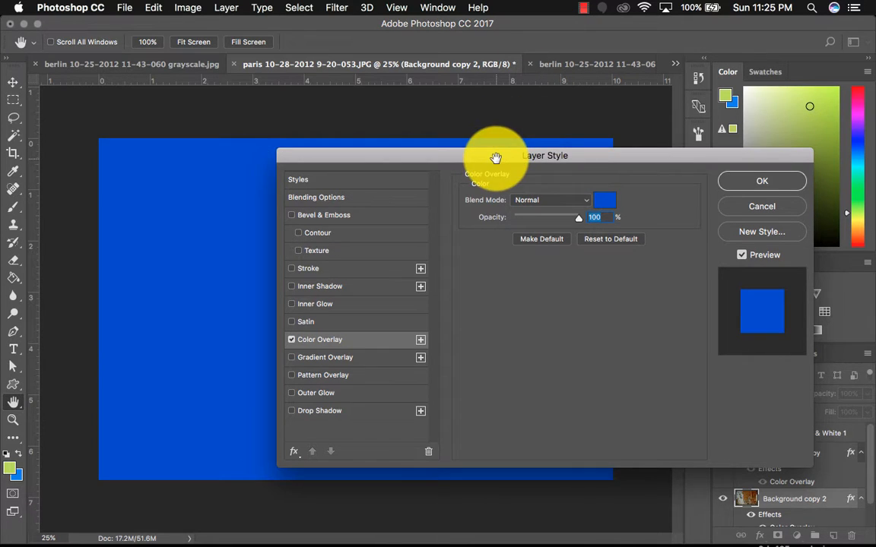
drag(499, 152, 450, 149)
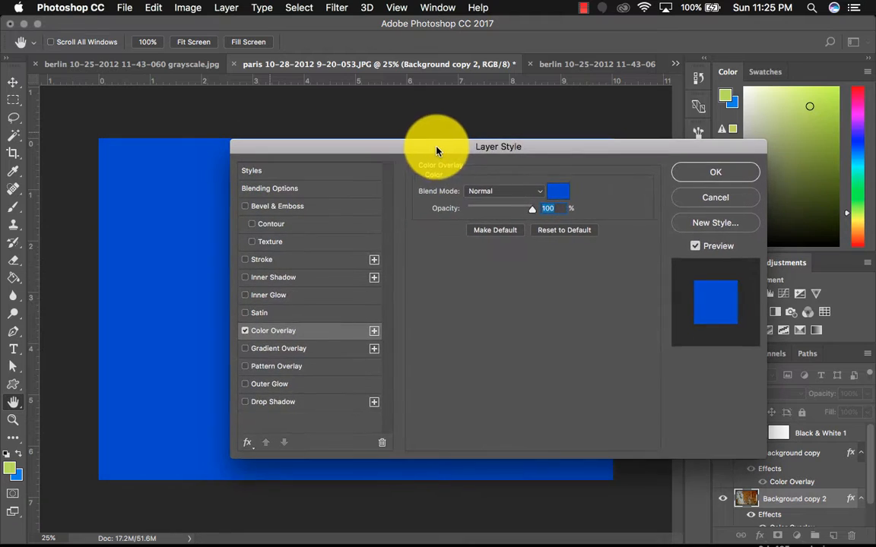
click(492, 192)
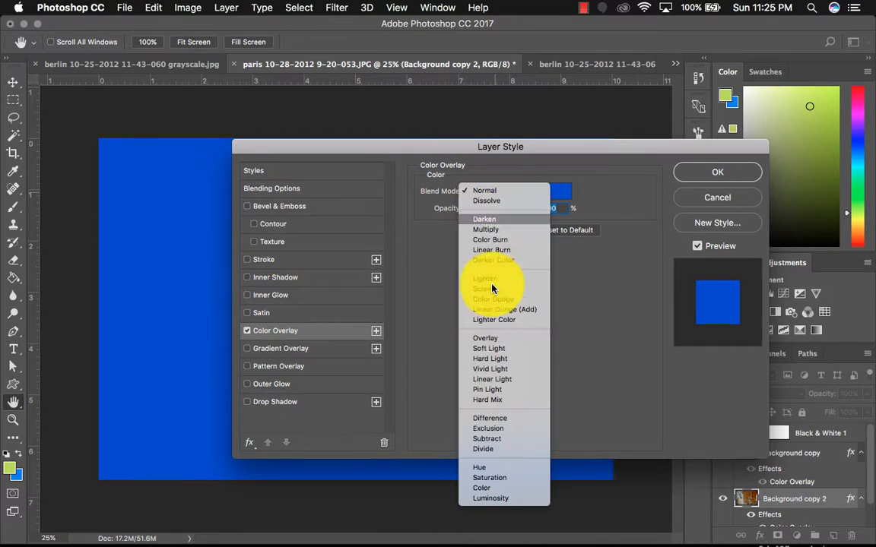
click(524, 219)
click(517, 196)
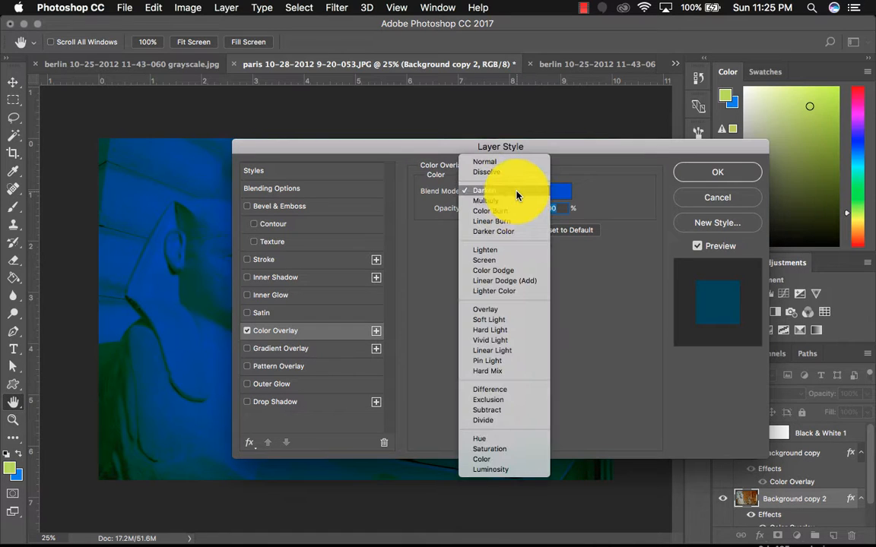
click(515, 202)
- Lower the overlay opacity and try the Color Burn, Overlay and Hue blend modes
drag(472, 145, 666, 130)
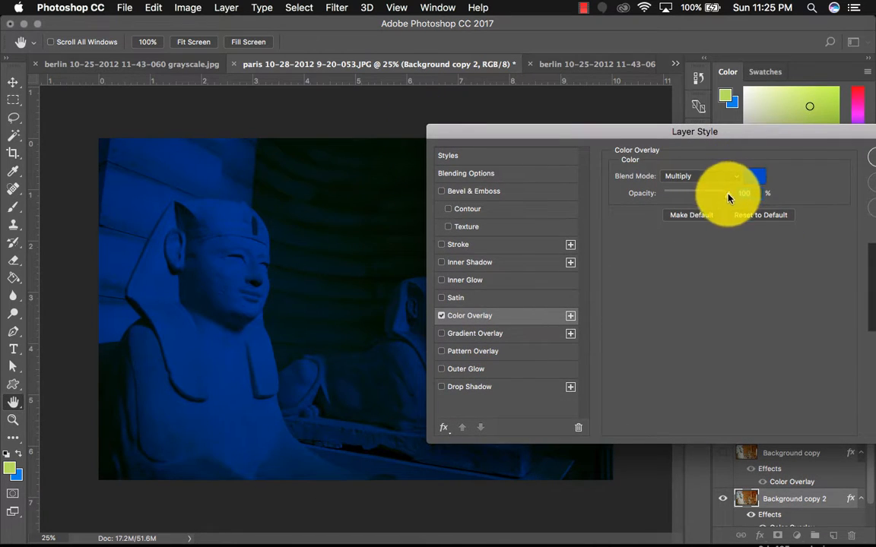
mouse_move(728, 197)
mouse_down()
mouse_move(688, 195)
mouse_move(714, 194)
mouse_up()
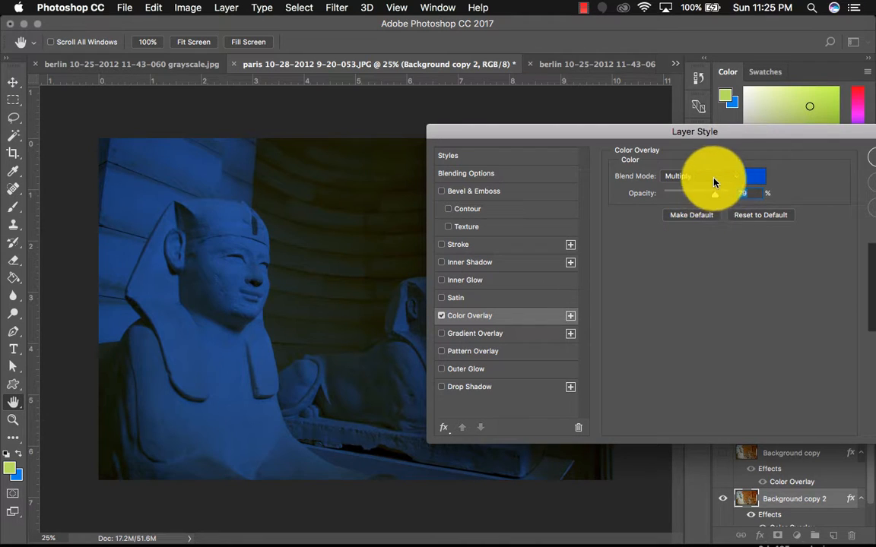
click(715, 183)
click(707, 189)
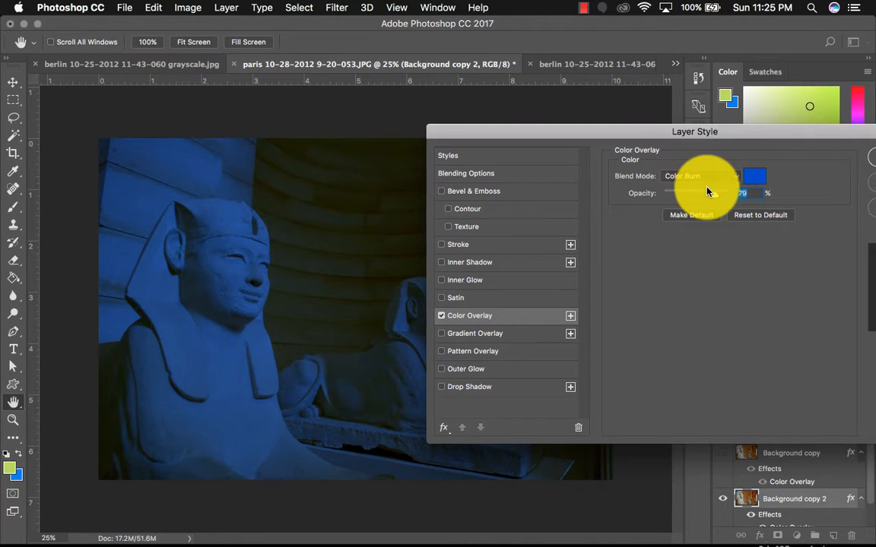
click(697, 178)
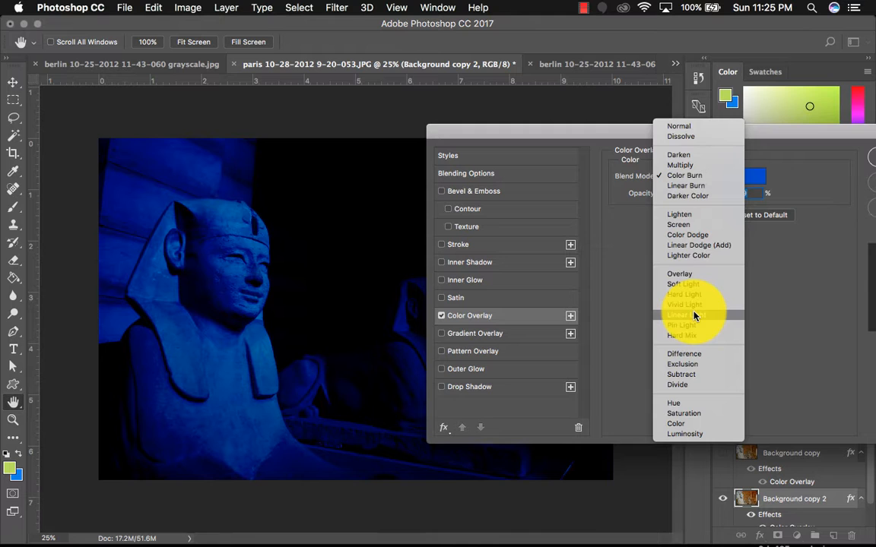
click(684, 274)
click(688, 180)
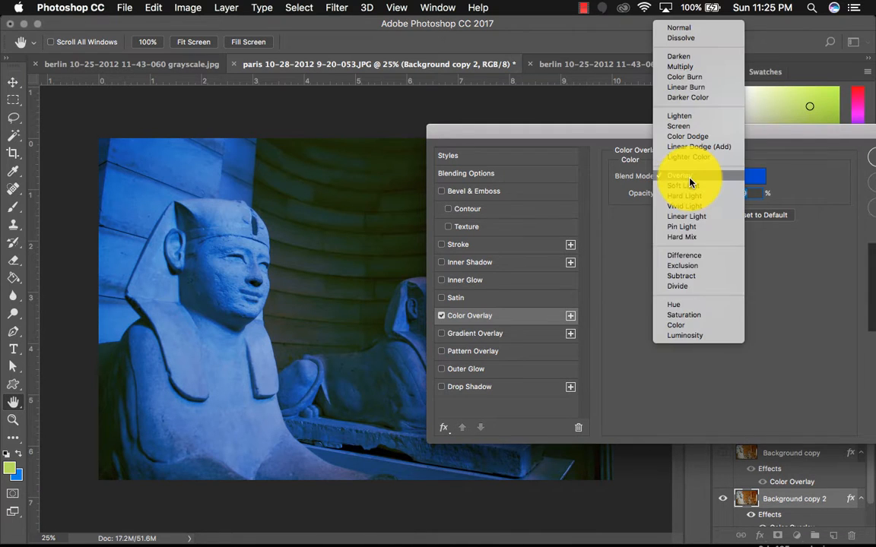
click(687, 307)
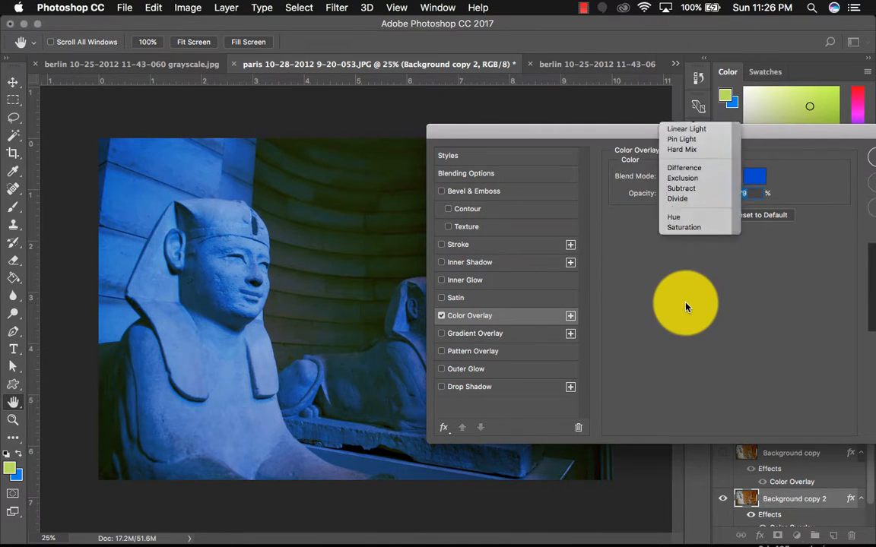
- Set the color overlay blend mode to Color at 86% opacity
drag(715, 199, 721, 196)
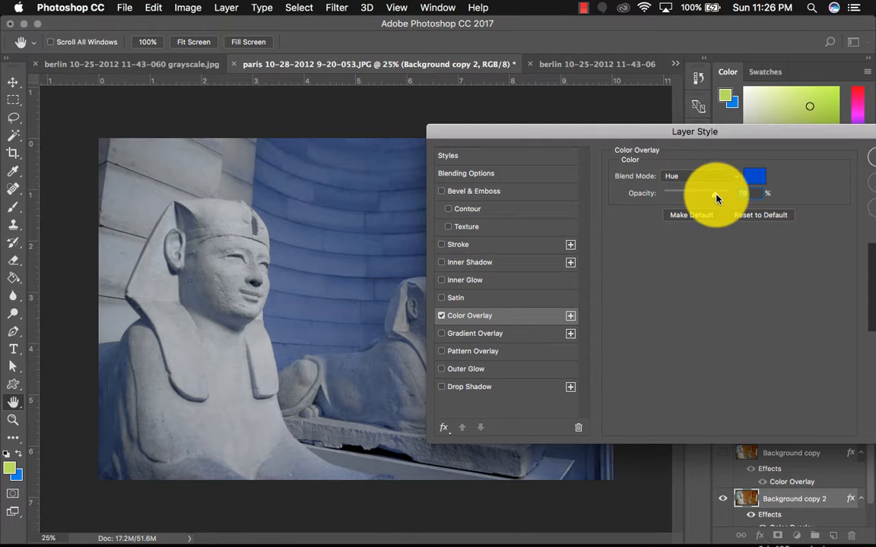
click(709, 181)
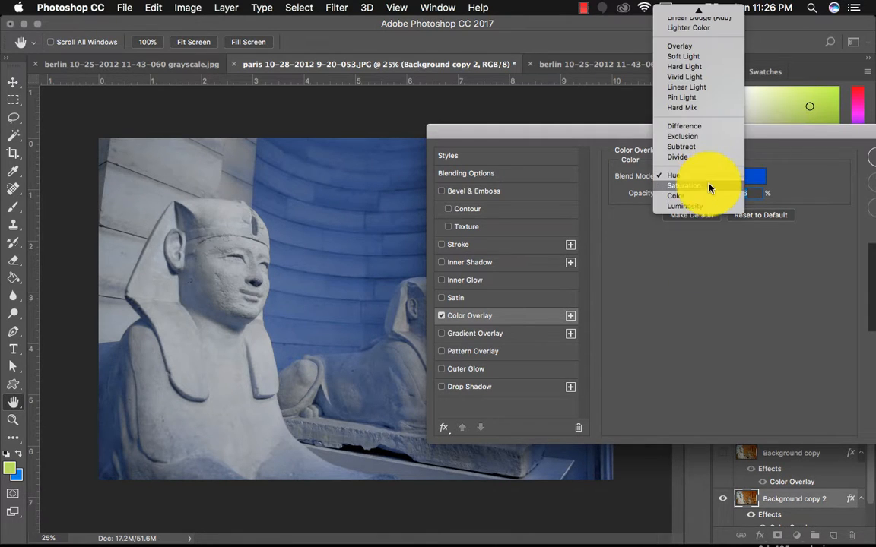
click(707, 202)
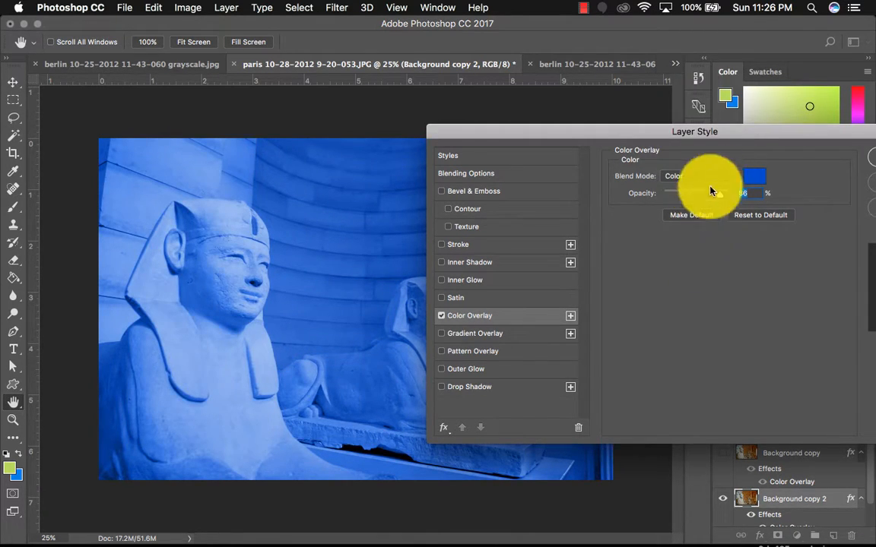
drag(723, 133, 689, 150)
- Change the overlay color to dark blue #1a346e and close the Layer Style dialog
click(720, 197)
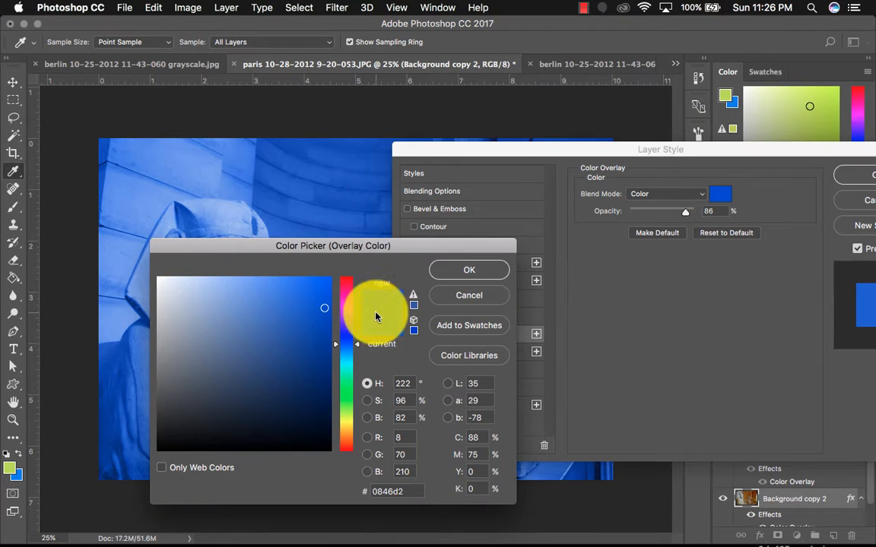
drag(297, 305, 299, 340)
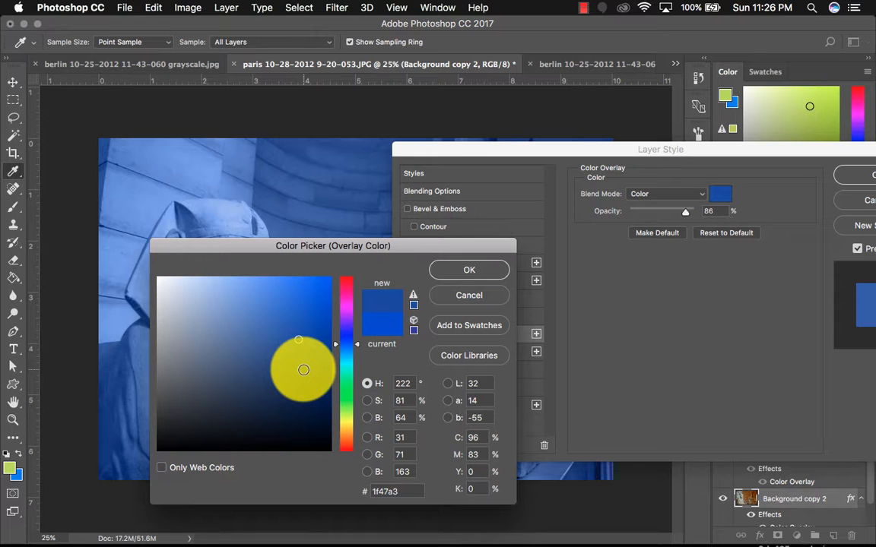
click(290, 375)
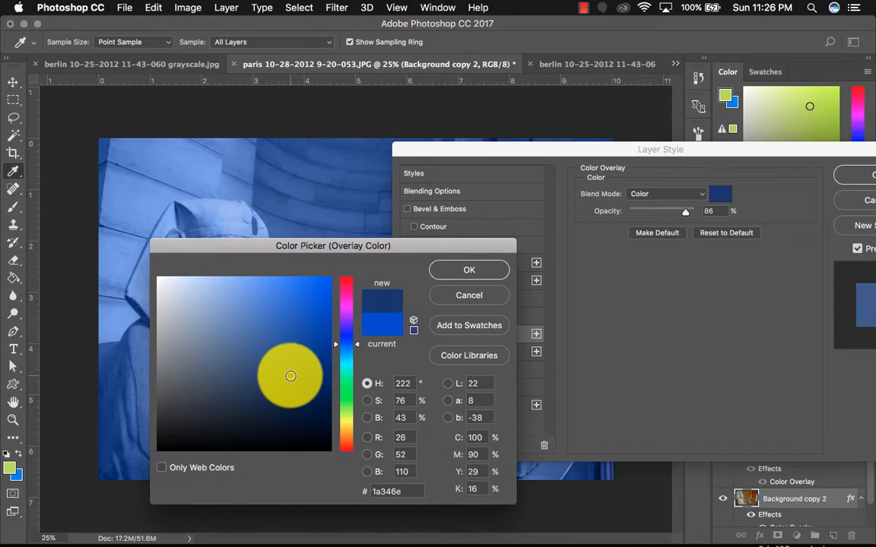
click(469, 270)
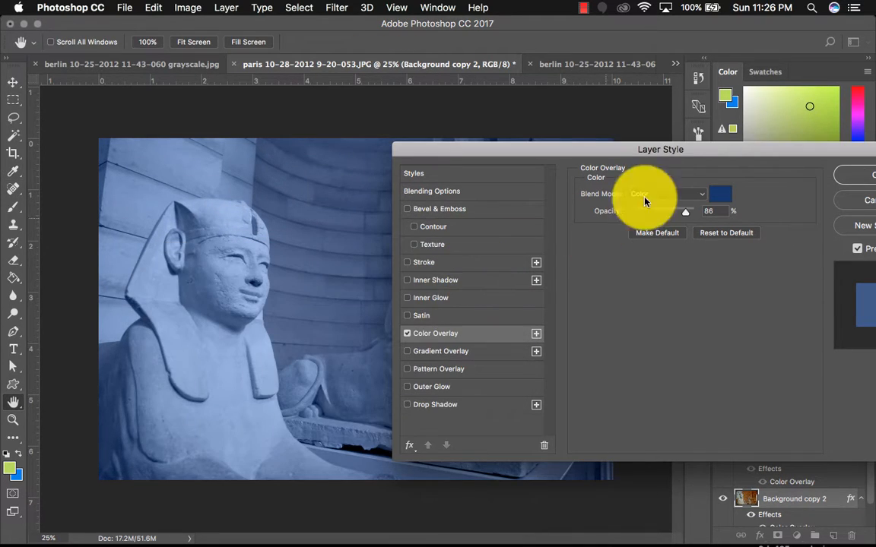
drag(729, 155, 605, 205)
key(v)
click(646, 226)
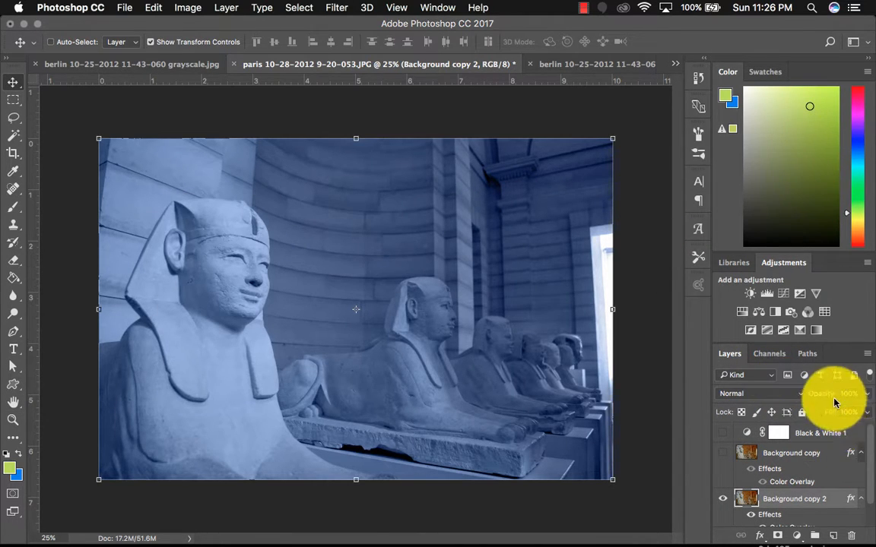
- Lower the Background copy 2 layer's opacity to 68%
click(868, 393)
drag(866, 411, 845, 412)
scroll(841, 463, down, 2)
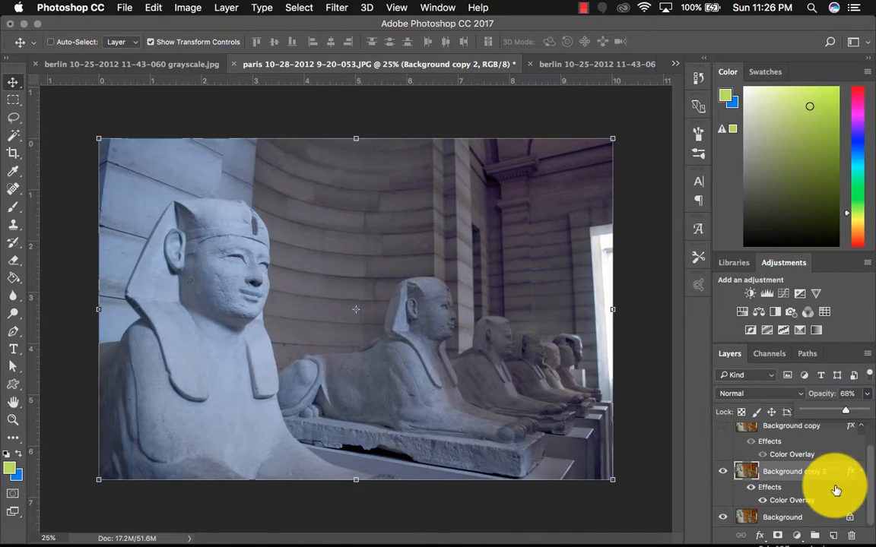
- Toggle the Background copy 2 layer's visibility to compare, and set its opacity to 100%
click(723, 471)
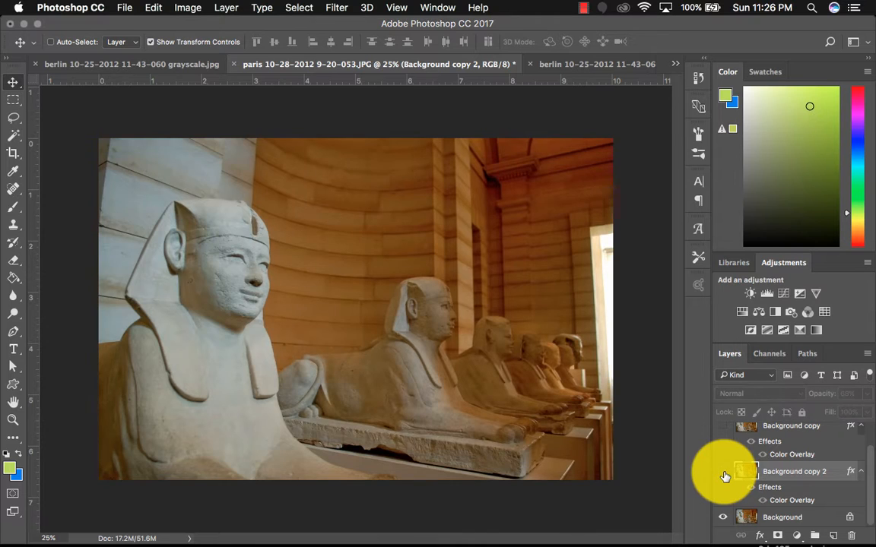
click(724, 472)
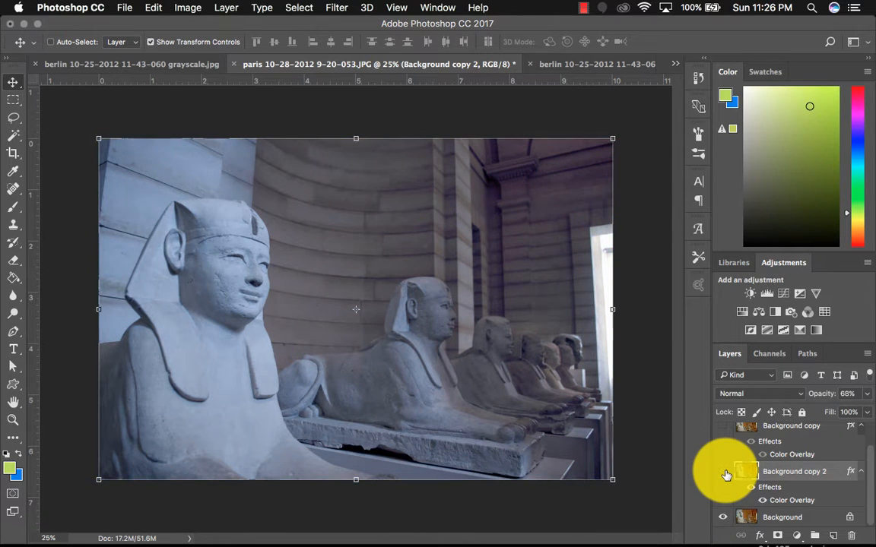
click(726, 473)
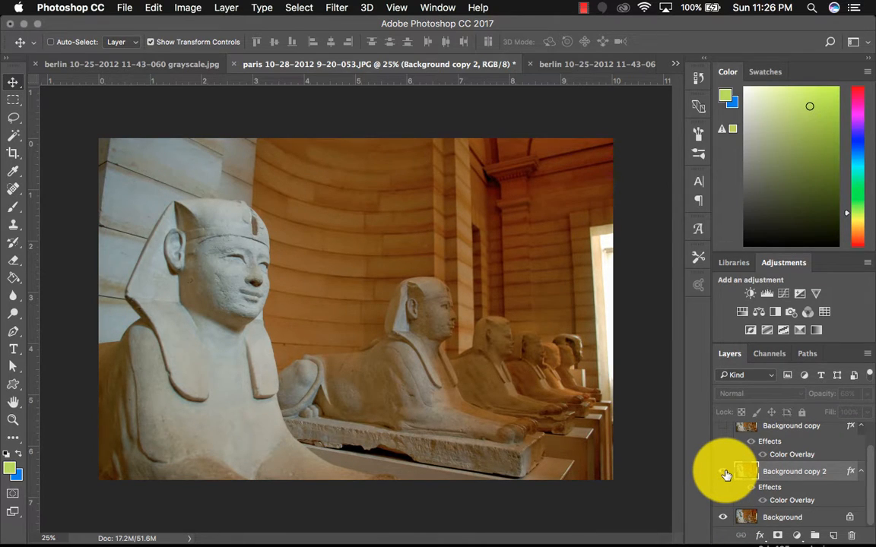
click(724, 473)
click(868, 395)
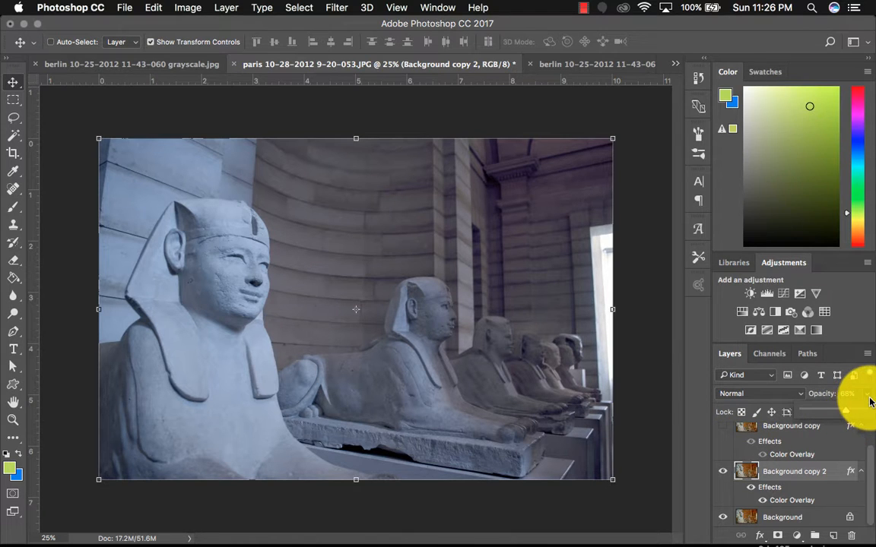
mouse_move(870, 402)
mouse_down()
mouse_move(871, 414)
mouse_move(834, 412)
mouse_move(872, 412)
mouse_up()
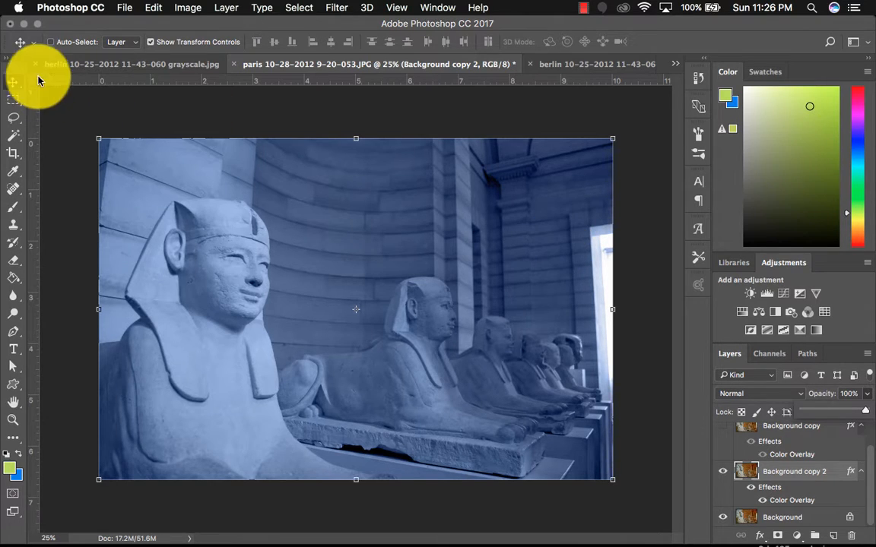
- Switch to the Berlin color photo and hide the Gradient Map 3 layer
click(71, 65)
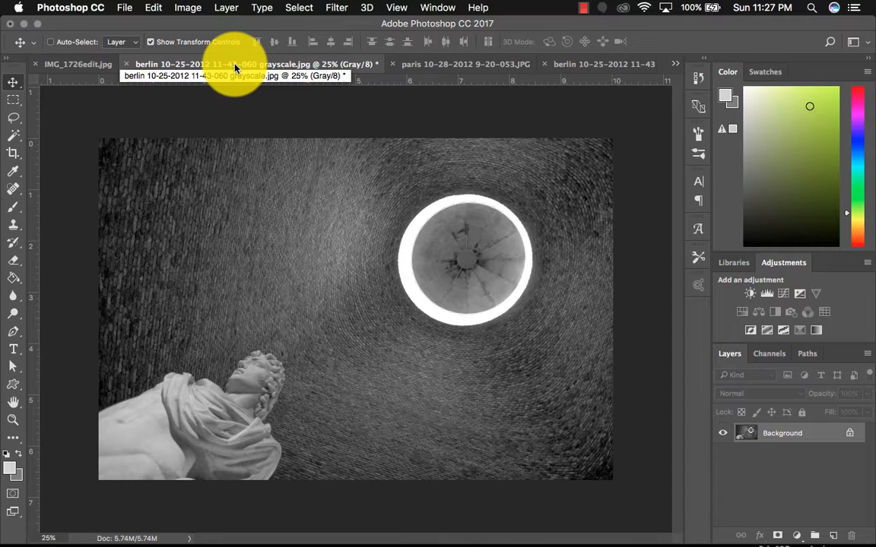
click(567, 67)
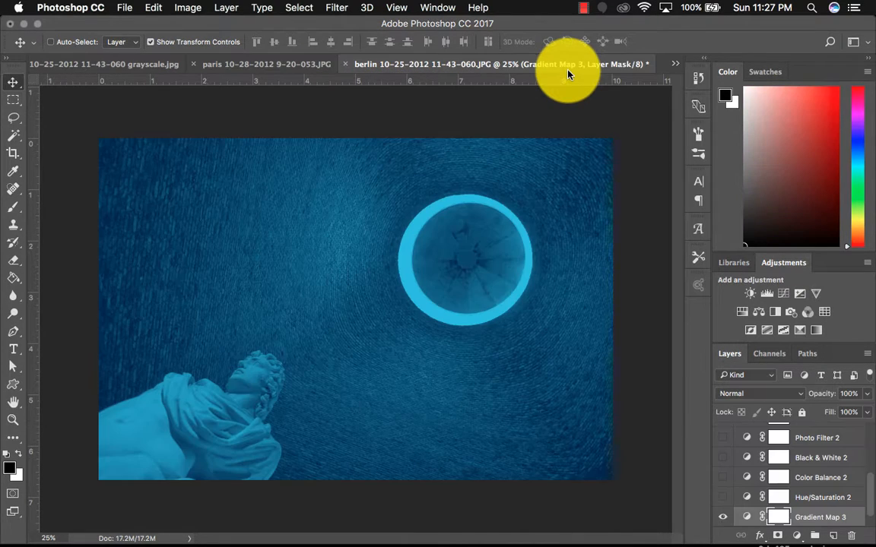
scroll(727, 467, down, 1)
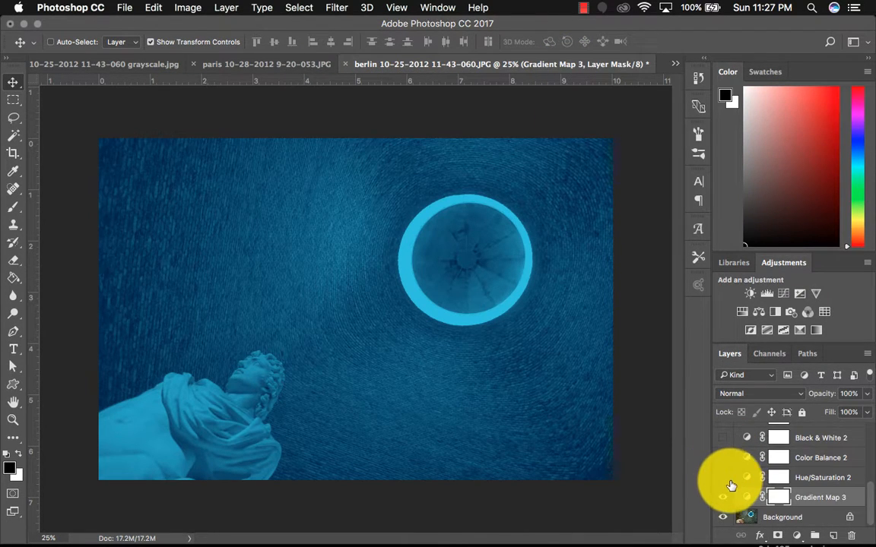
click(723, 497)
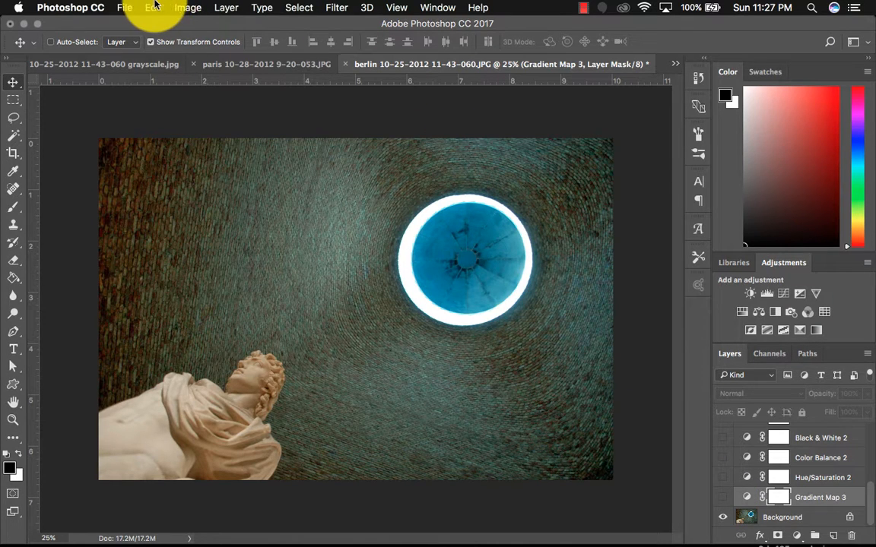
click(196, 6)
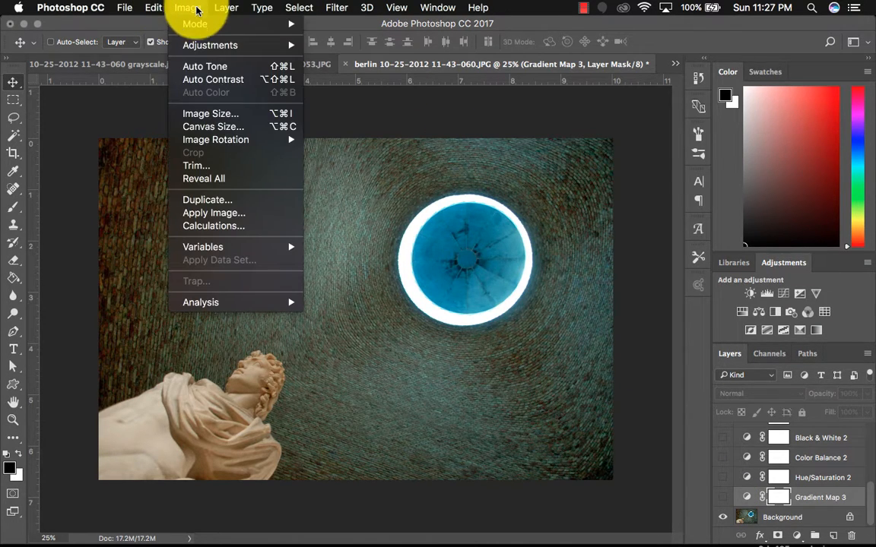
mouse_move(190, 24)
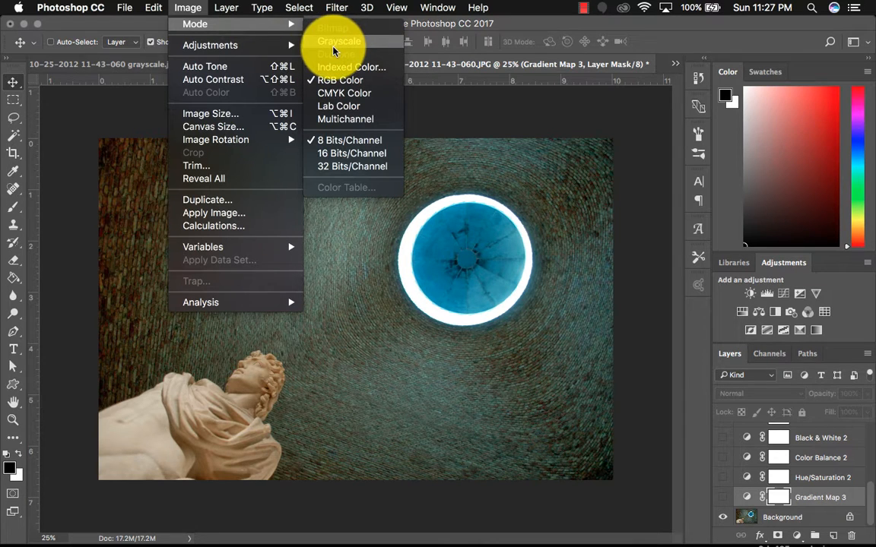
right_click(114, 129)
click(135, 62)
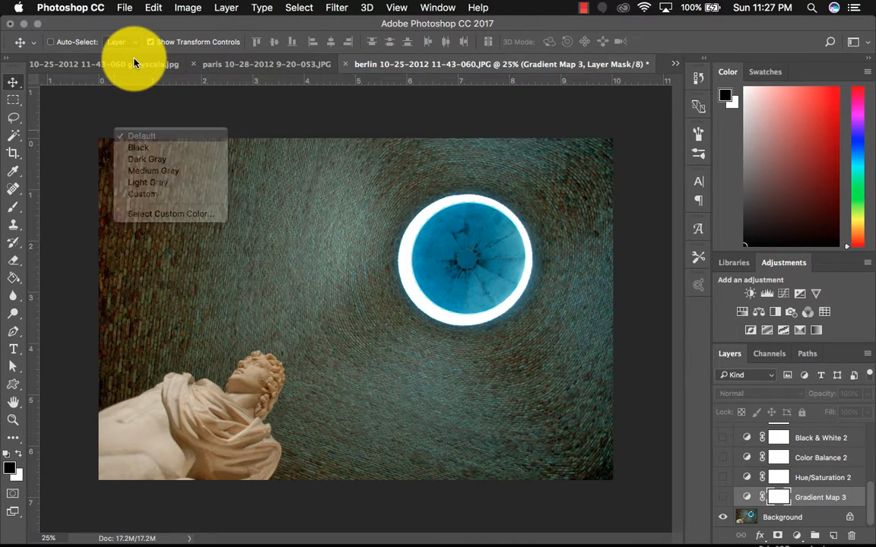
- Switch to the Berlin grayscale photo and convert it to Duotone mode
right_click(133, 63)
right_click(101, 69)
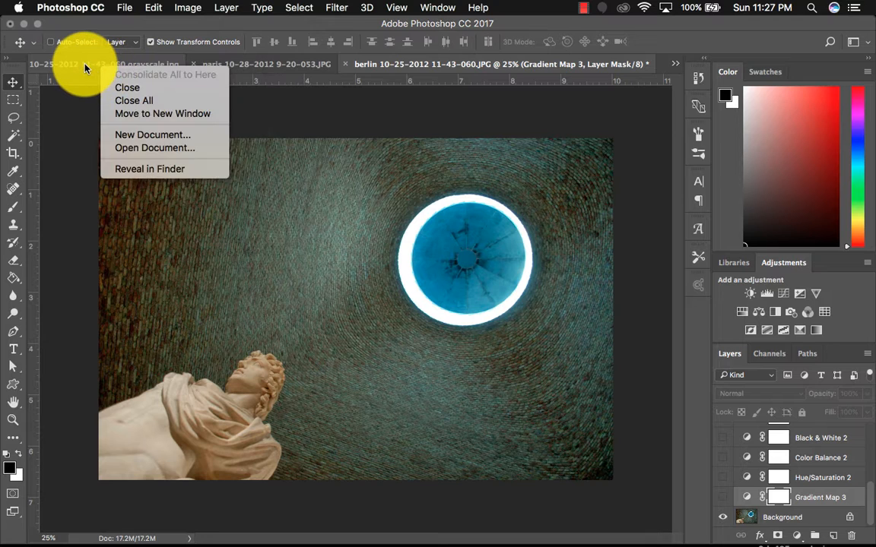
click(87, 67)
click(117, 69)
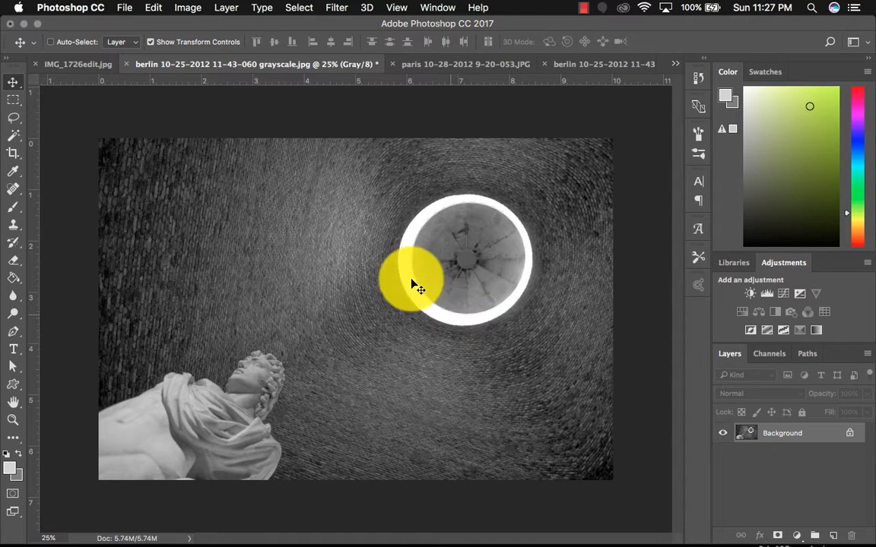
click(187, 8)
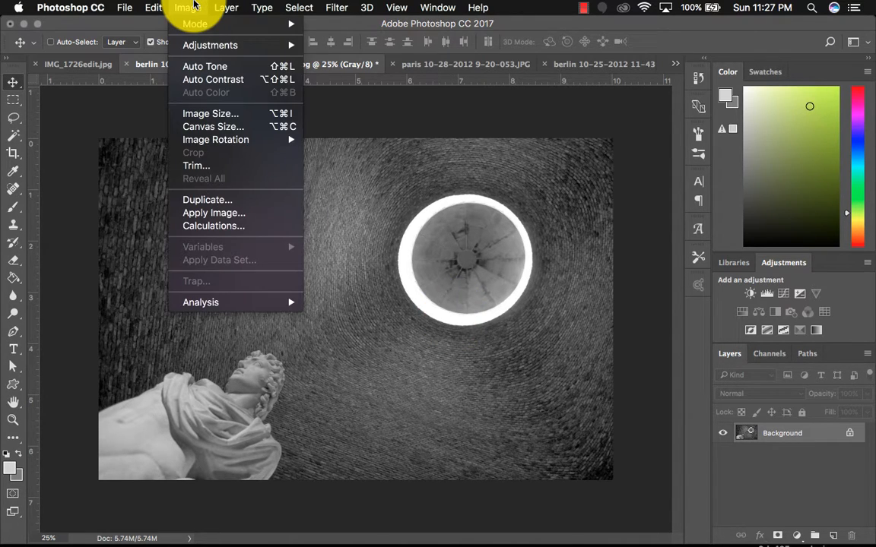
mouse_move(196, 25)
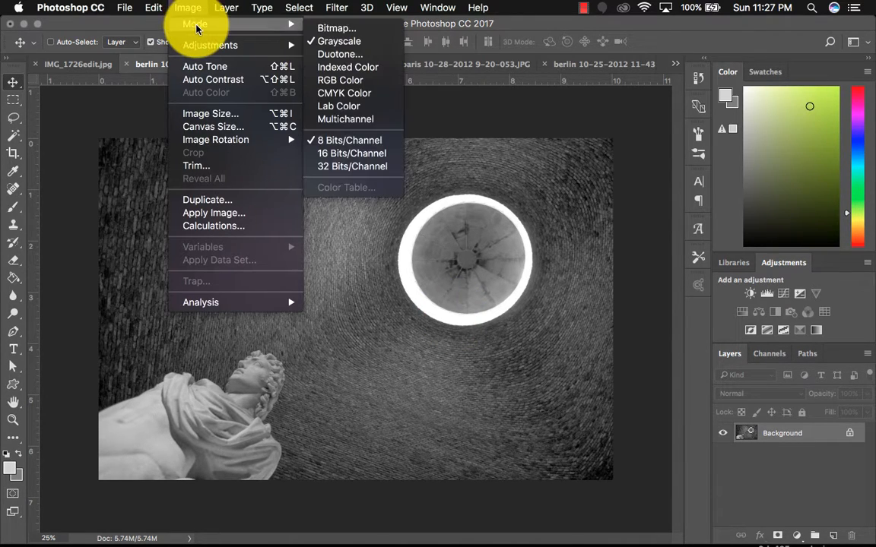
click(370, 55)
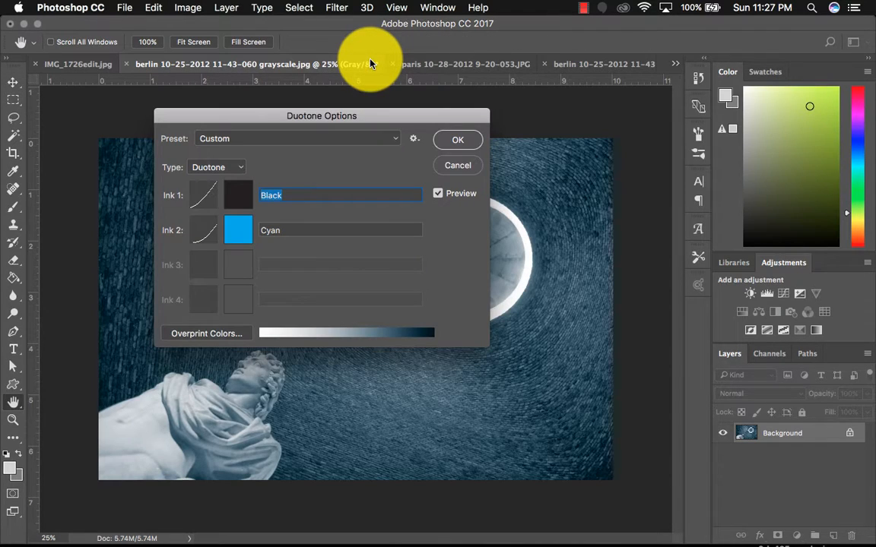
- Set the duotone type to Monotone and give Ink 1 a bright blue color #1527d1
drag(376, 120, 572, 131)
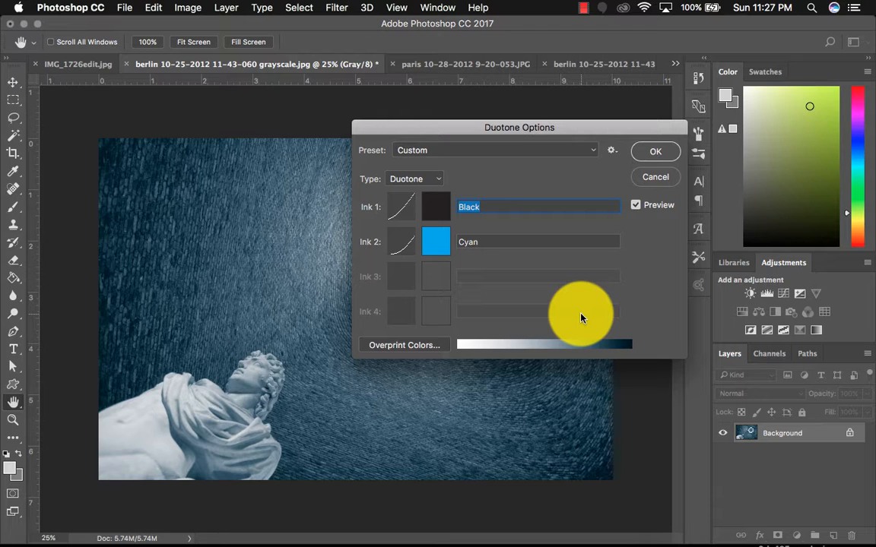
click(430, 179)
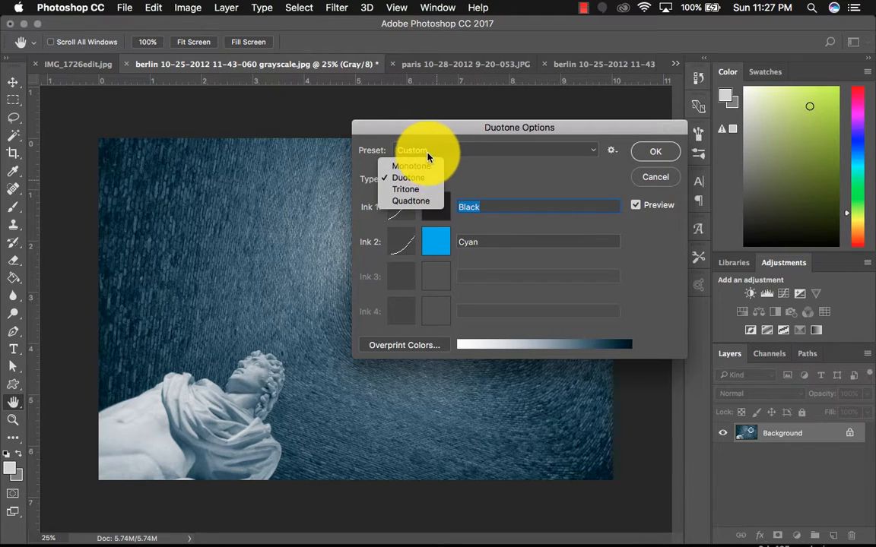
click(425, 167)
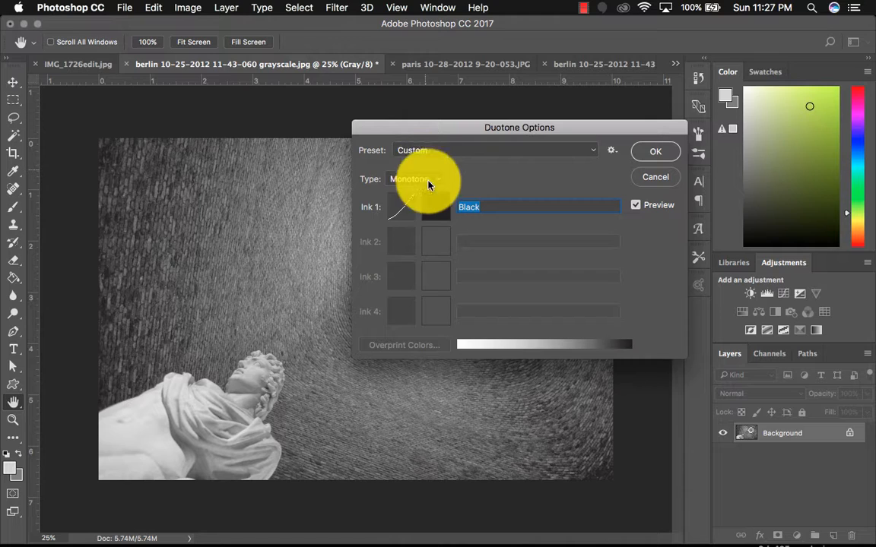
click(439, 208)
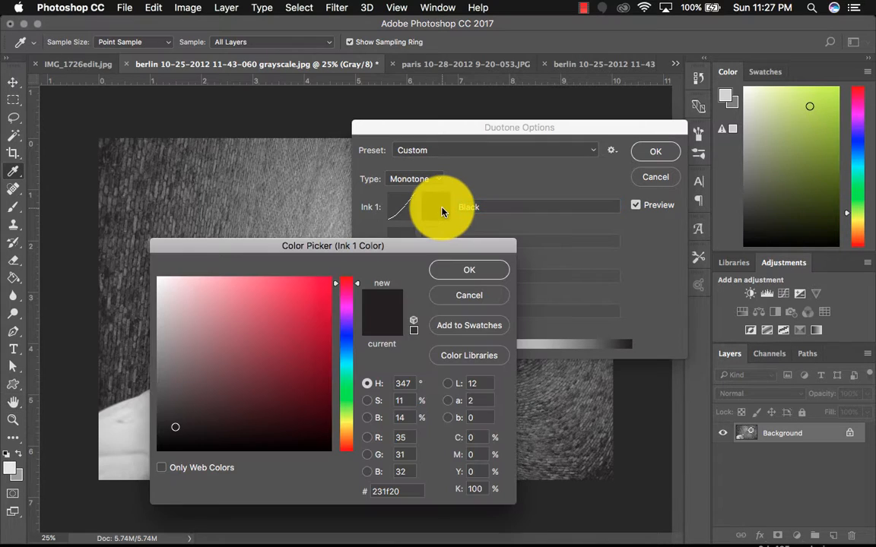
click(352, 340)
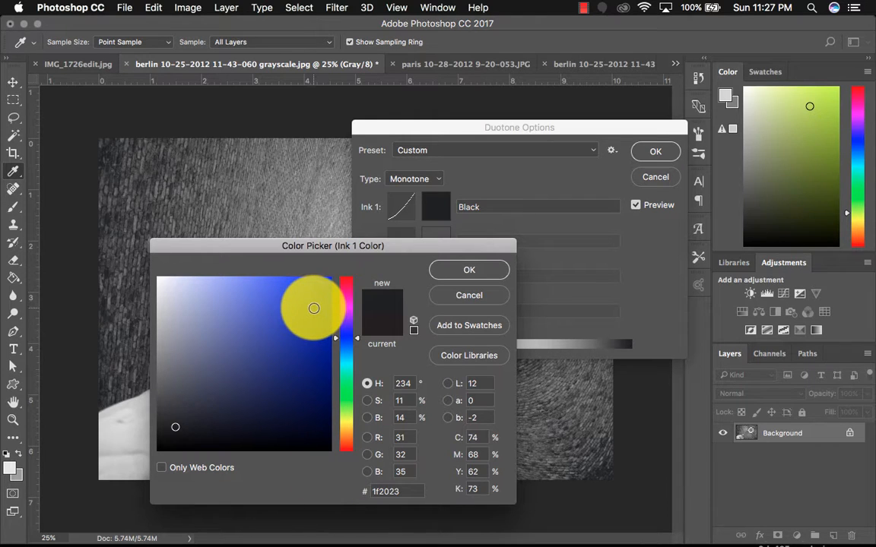
click(313, 308)
click(458, 270)
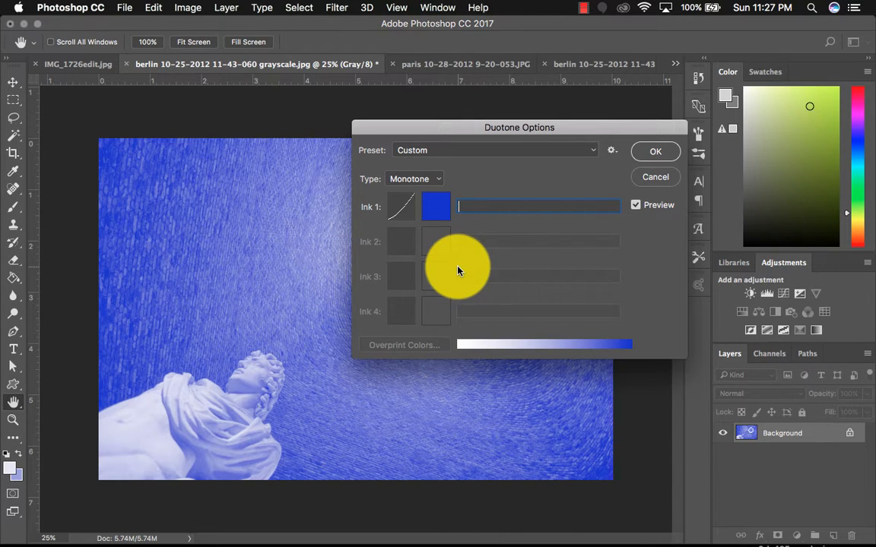
- Change the type to Duotone and set Ink 2 to a light cyan color
click(434, 179)
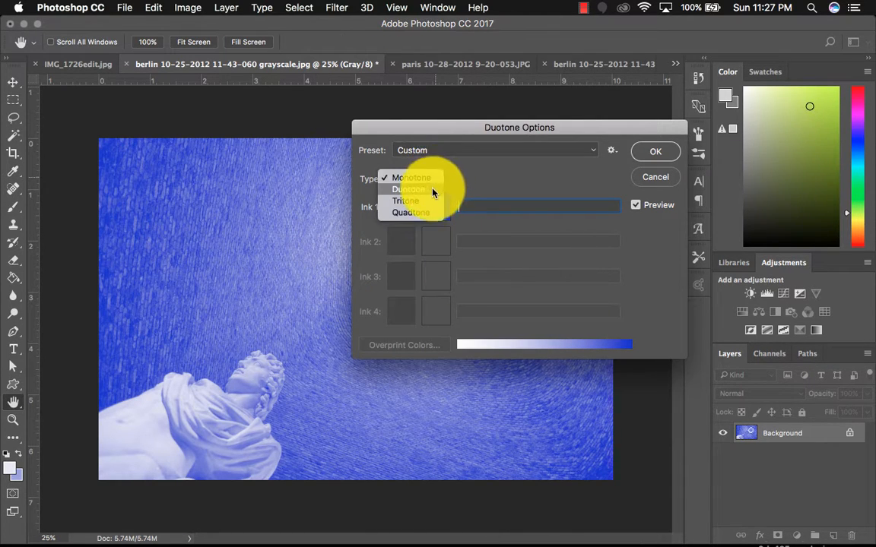
click(432, 190)
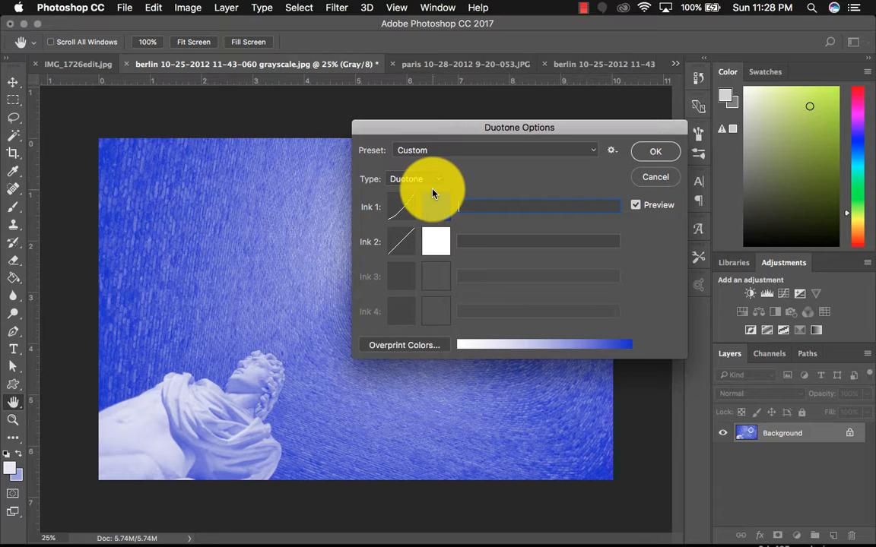
click(438, 243)
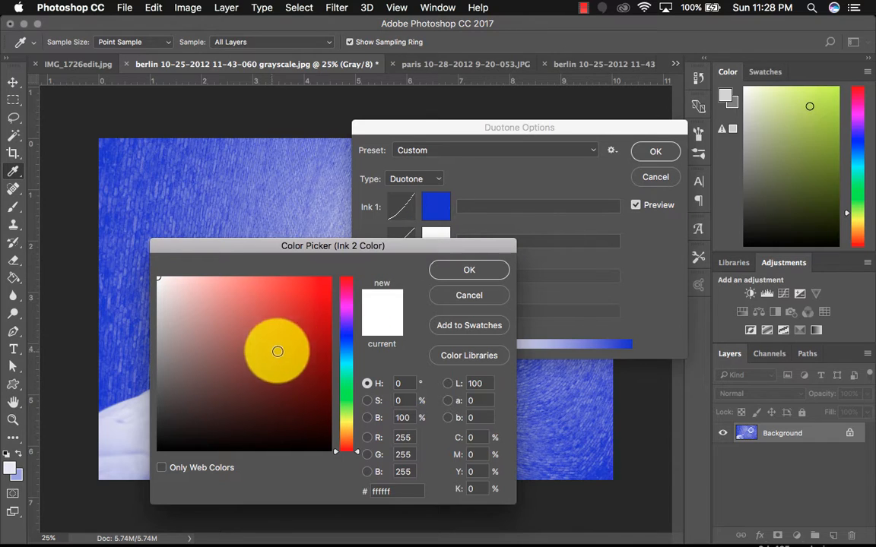
click(348, 363)
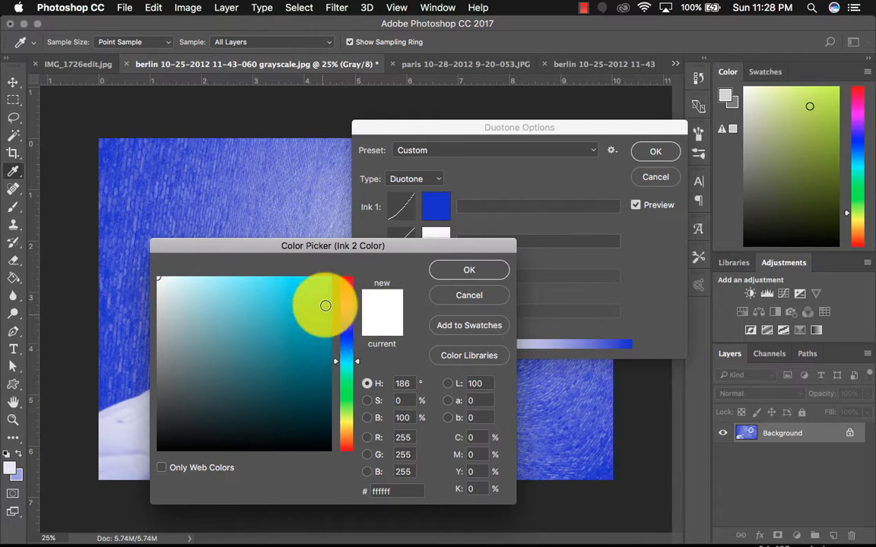
drag(322, 303, 326, 266)
click(467, 269)
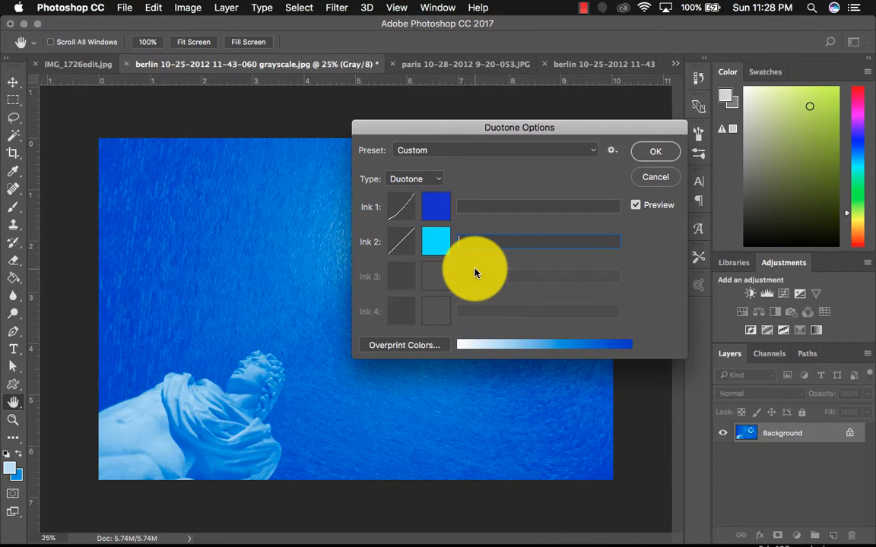
- Change the type to Tritone and name Ink 1 "blue" and Ink 2 "blue1"
click(415, 179)
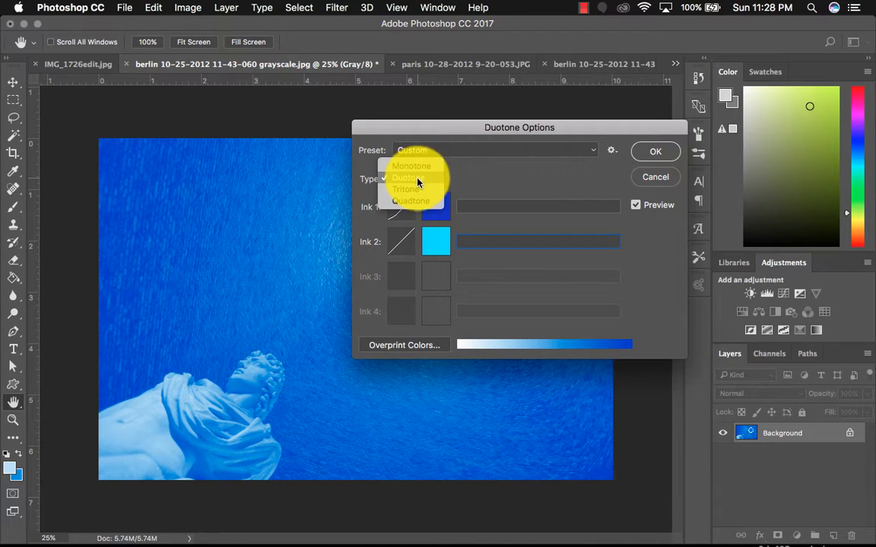
click(418, 190)
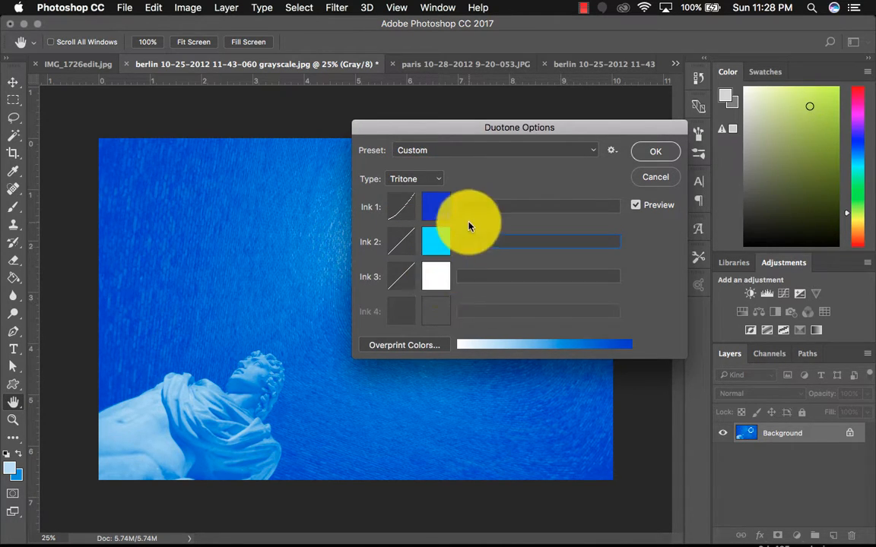
text(blue)
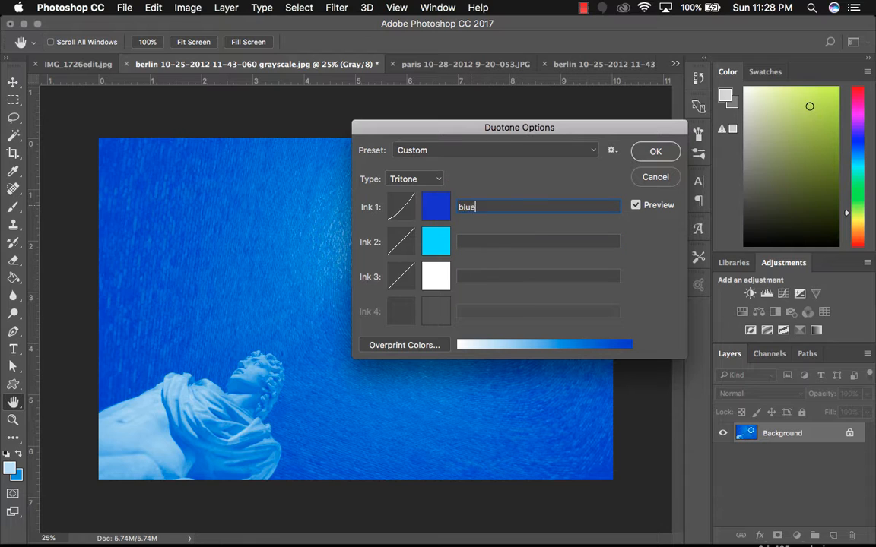
click(467, 241)
text(blue1)
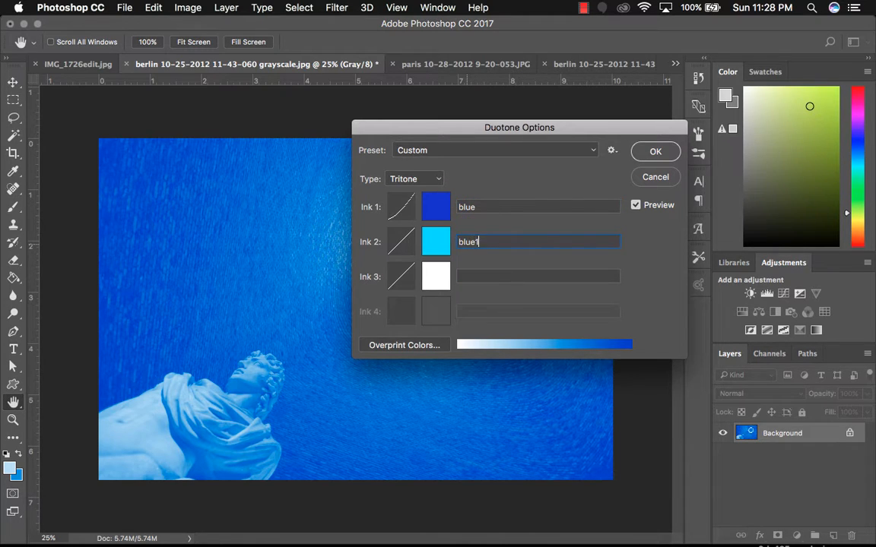
- Replace Ink 1 with PANTONE Reflex Blue C from the color libraries
click(434, 204)
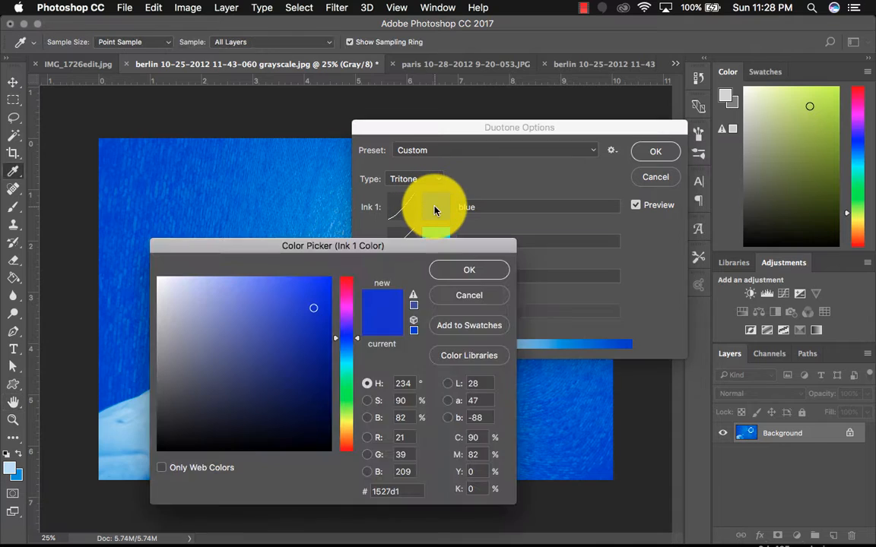
click(469, 356)
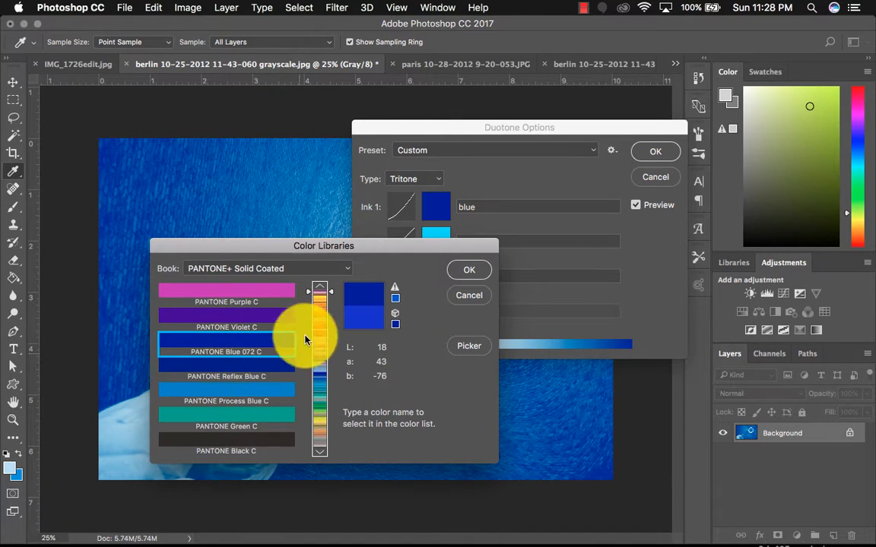
click(262, 367)
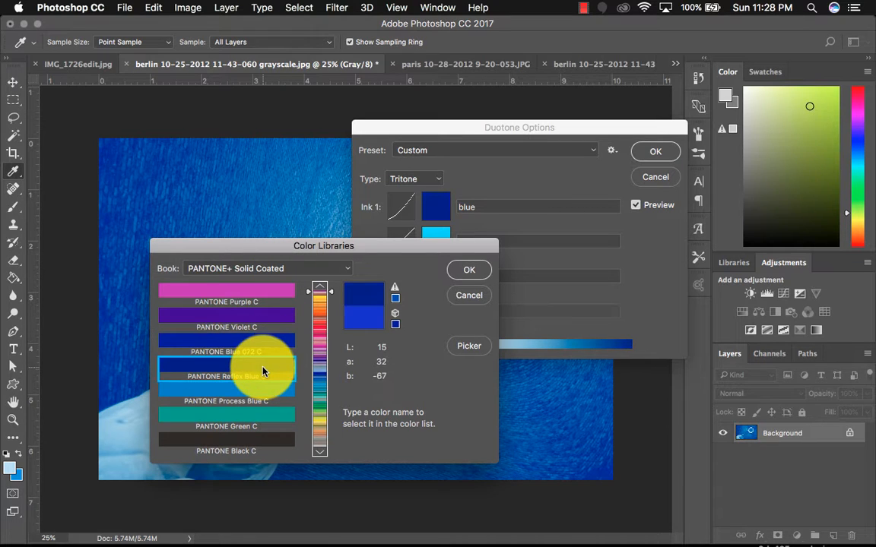
click(468, 271)
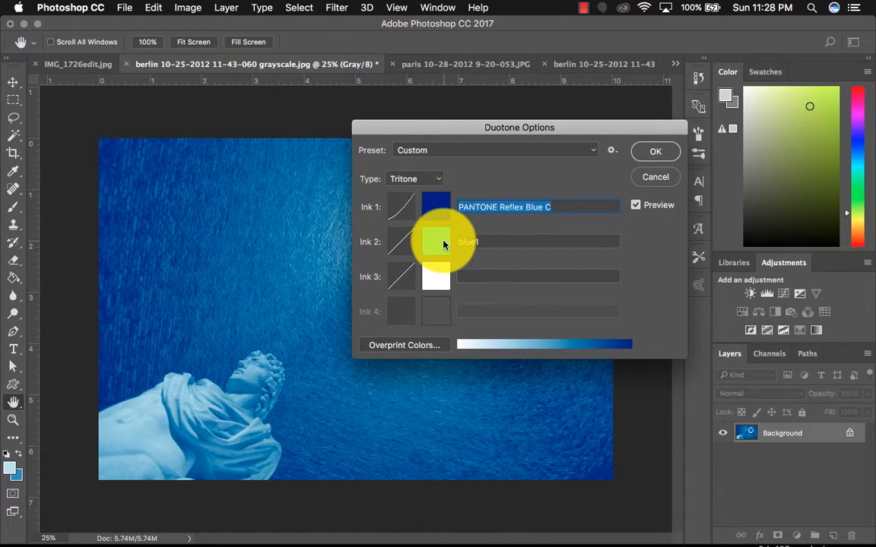
click(443, 242)
click(455, 354)
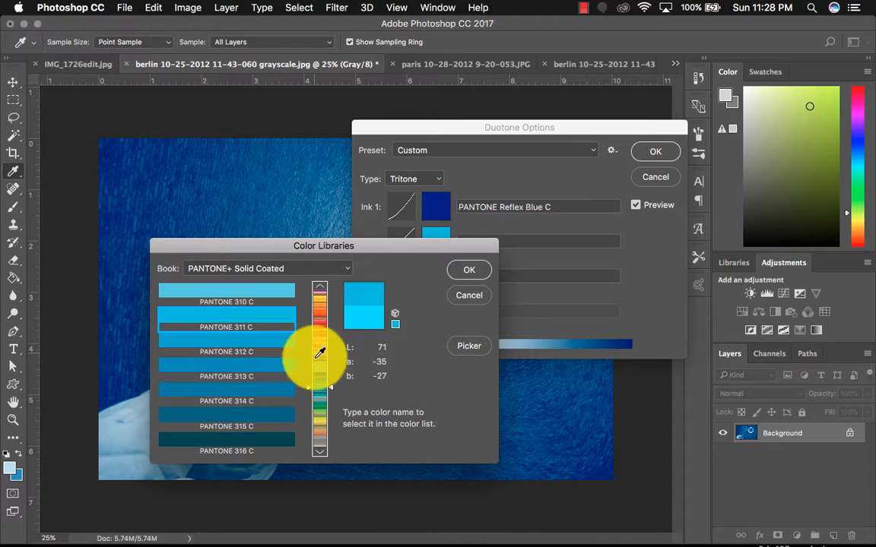
click(328, 384)
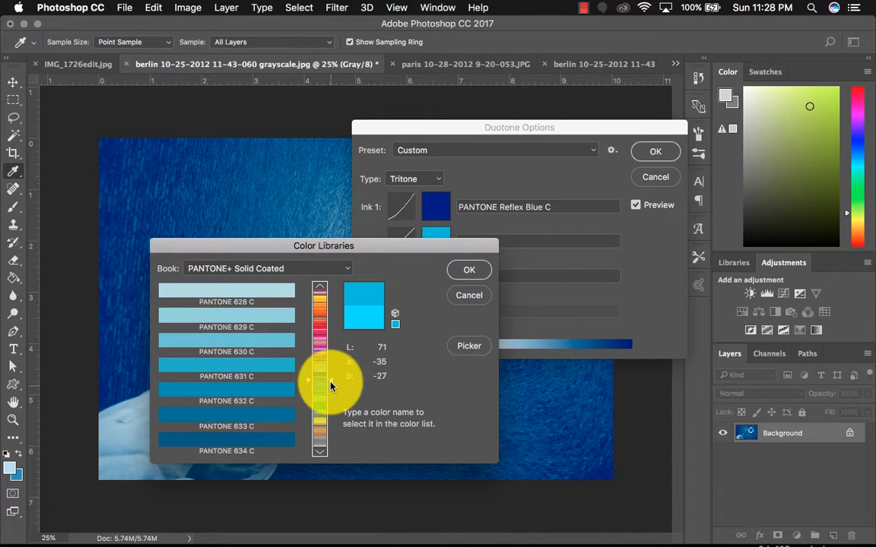
click(329, 397)
click(473, 296)
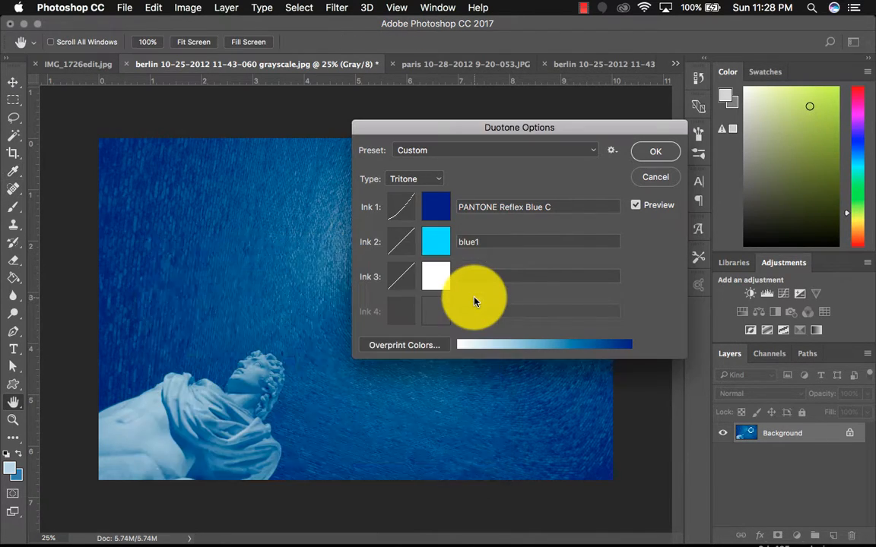
- Change the type to Quadtone and set Ink 3 to a pale warm cream color
click(428, 180)
click(426, 193)
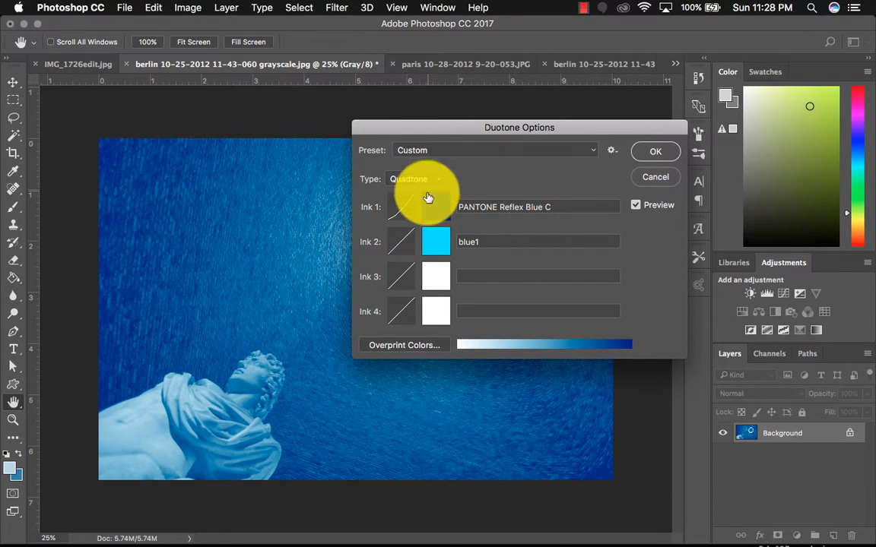
click(445, 286)
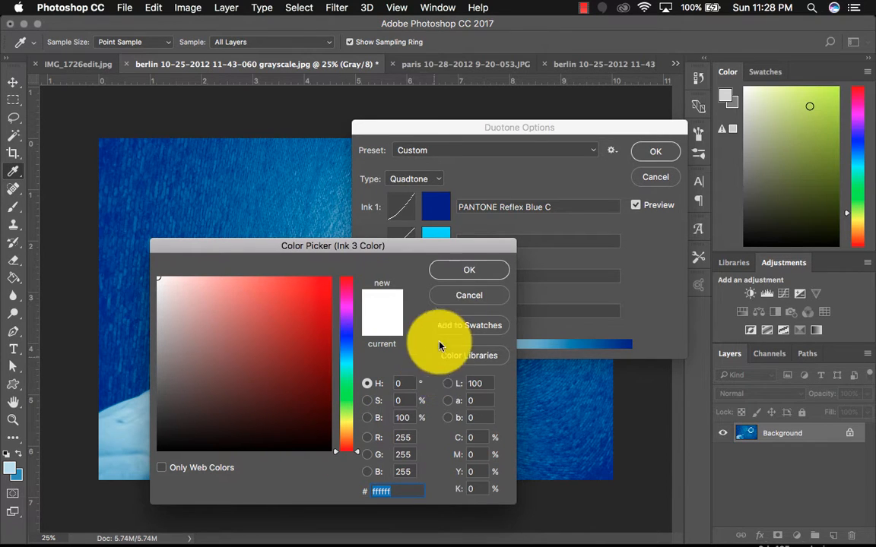
click(462, 296)
click(439, 287)
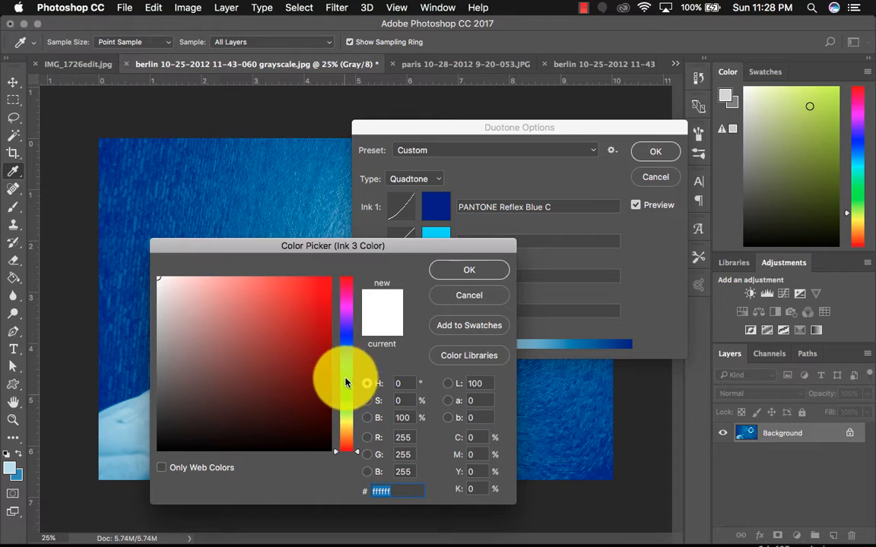
click(346, 423)
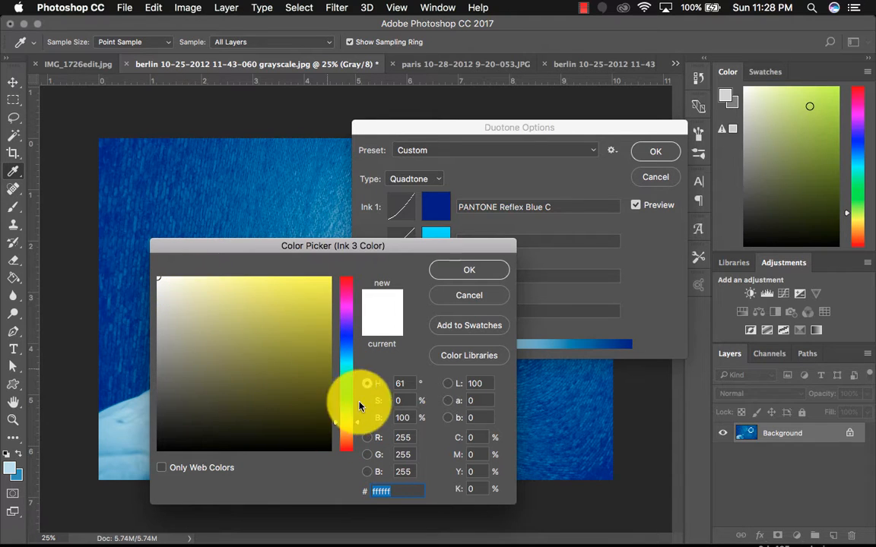
drag(360, 407, 359, 434)
click(180, 281)
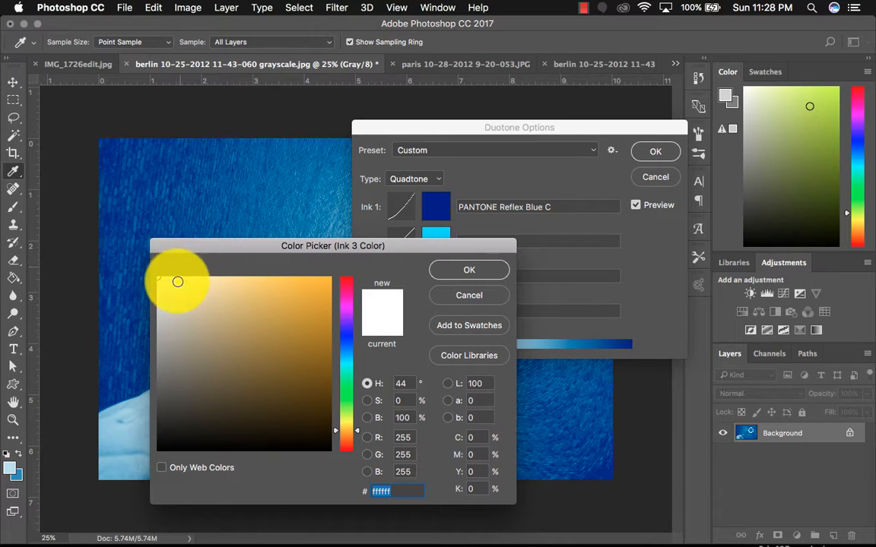
click(459, 277)
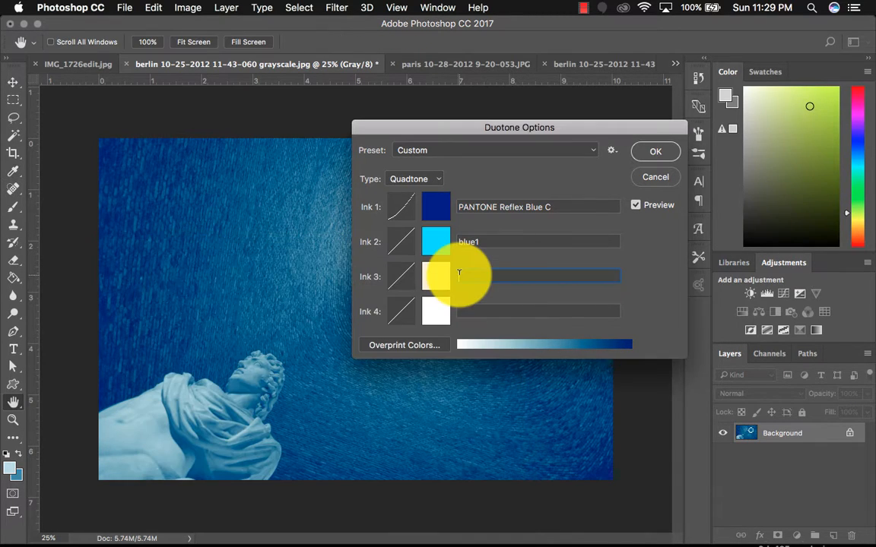
click(430, 312)
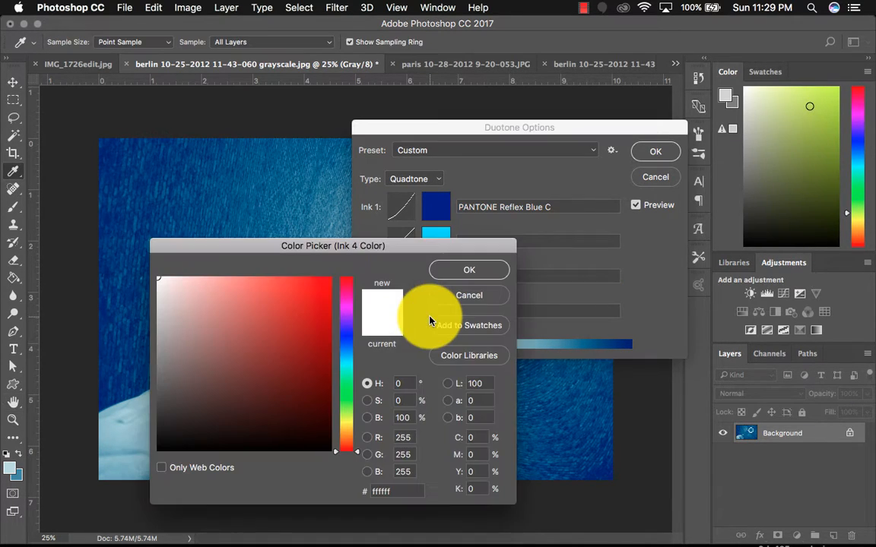
click(458, 289)
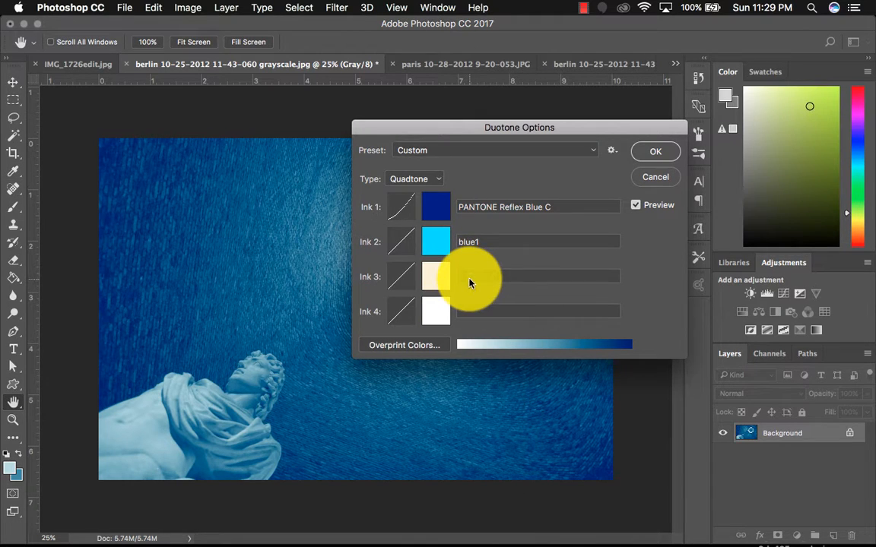
- Name Ink 3 "cream" in the Duotone Options
right_click(469, 280)
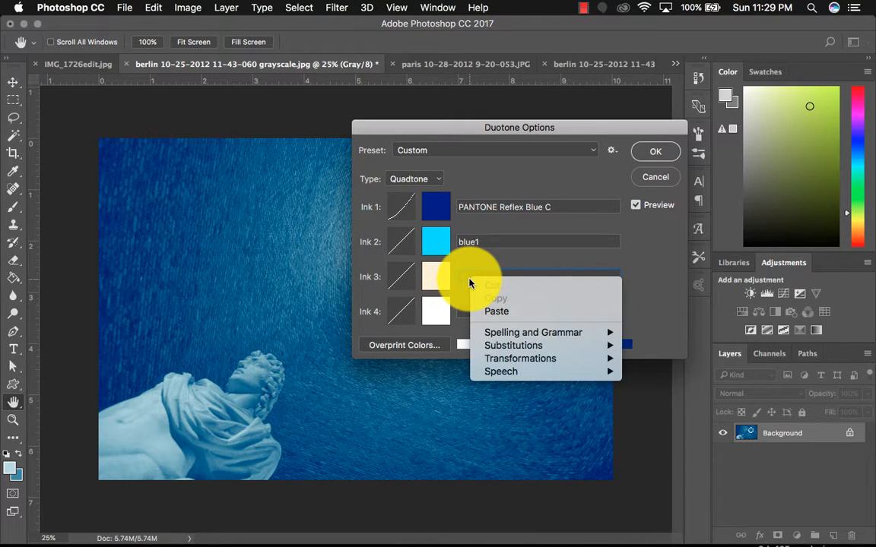
key(Down)
key(Escape)
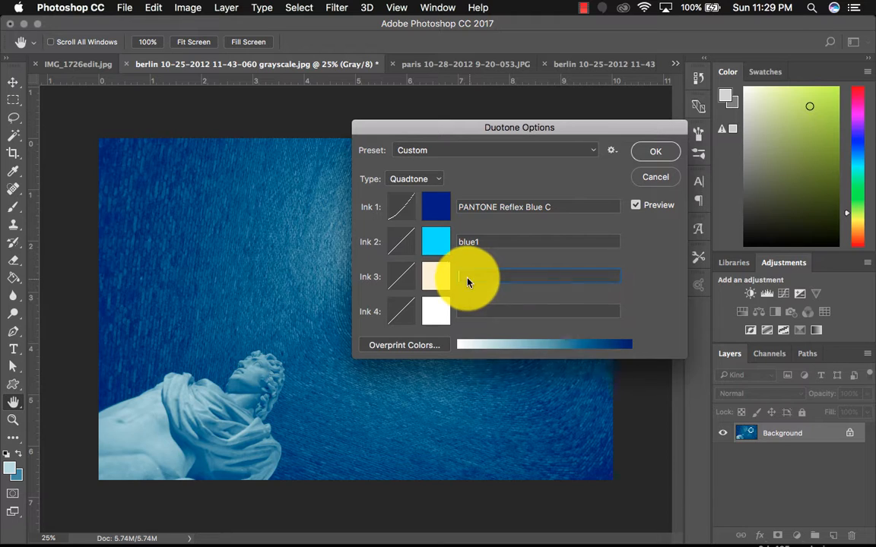
text(cream)
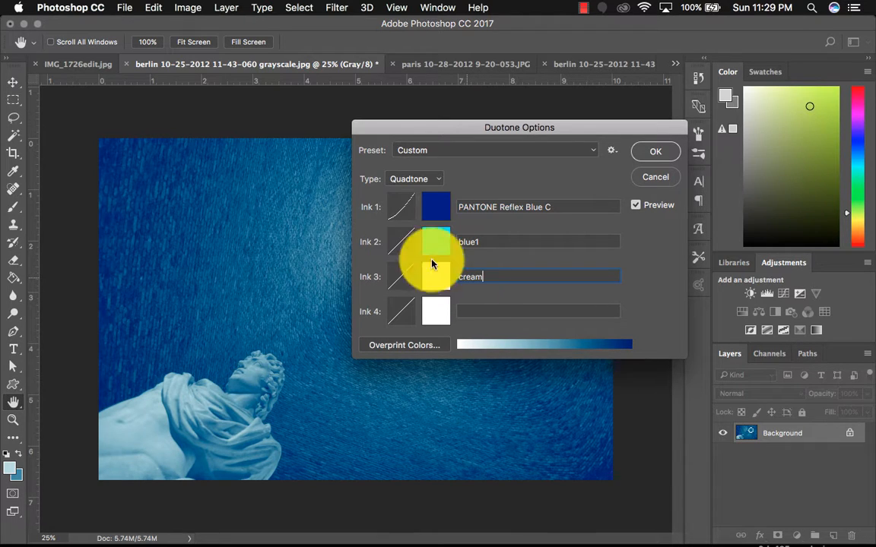
- Switch the type to Tritone and apply the duotone settings to the image
click(417, 179)
click(411, 165)
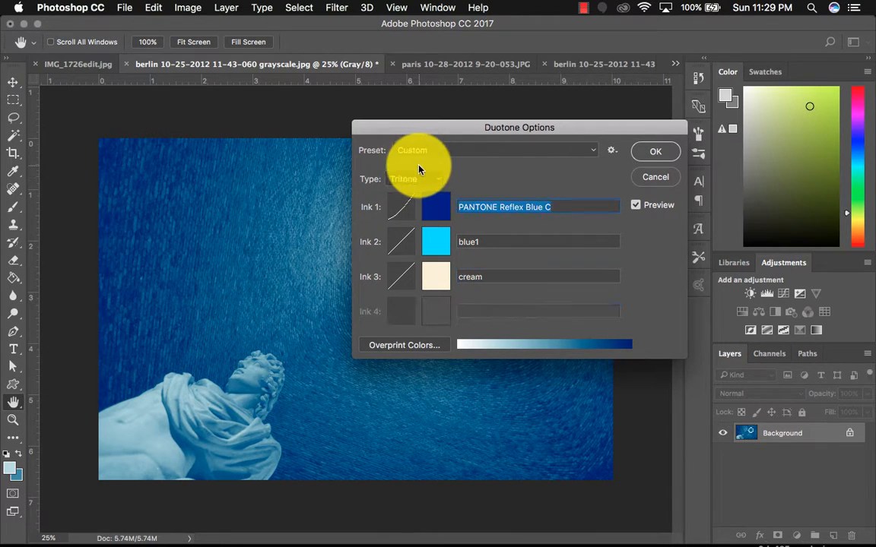
click(657, 154)
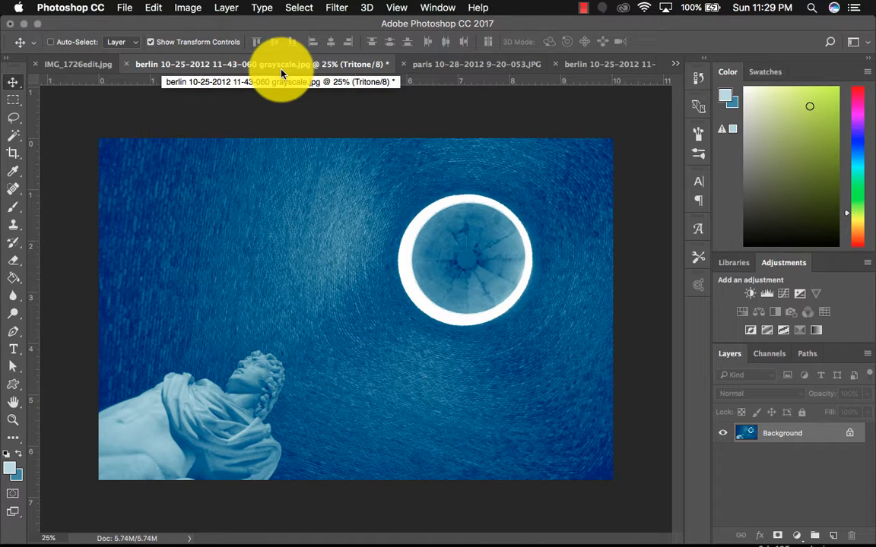
- Switch to the color berlin JPG document and open the Adobe Color Themes extension panel
click(586, 67)
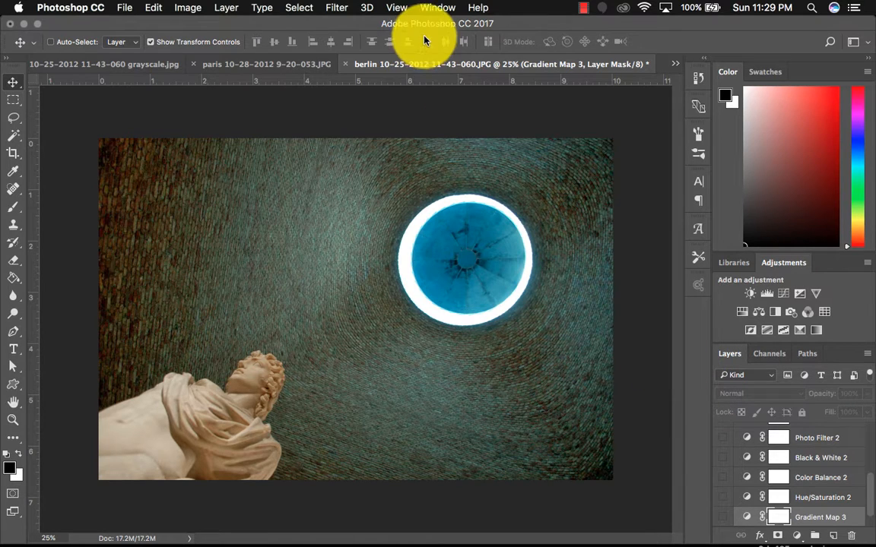
click(441, 9)
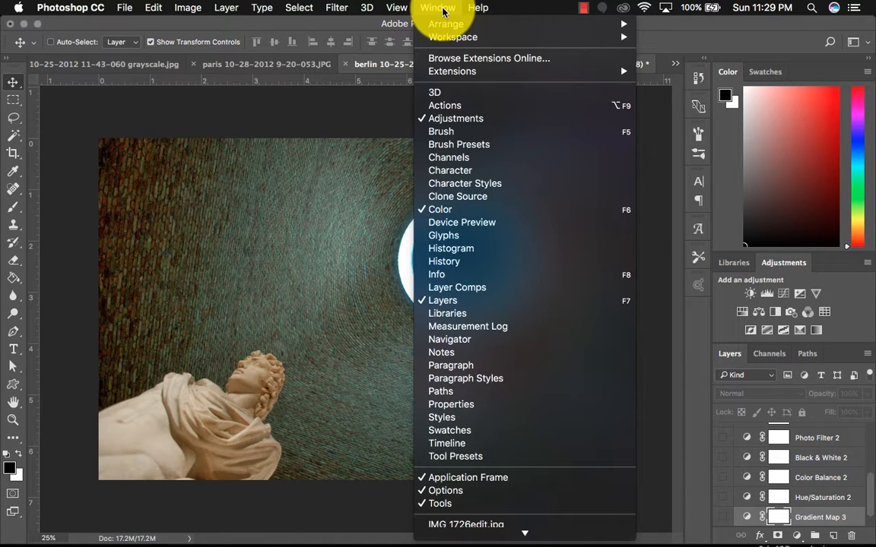
mouse_move(426, 70)
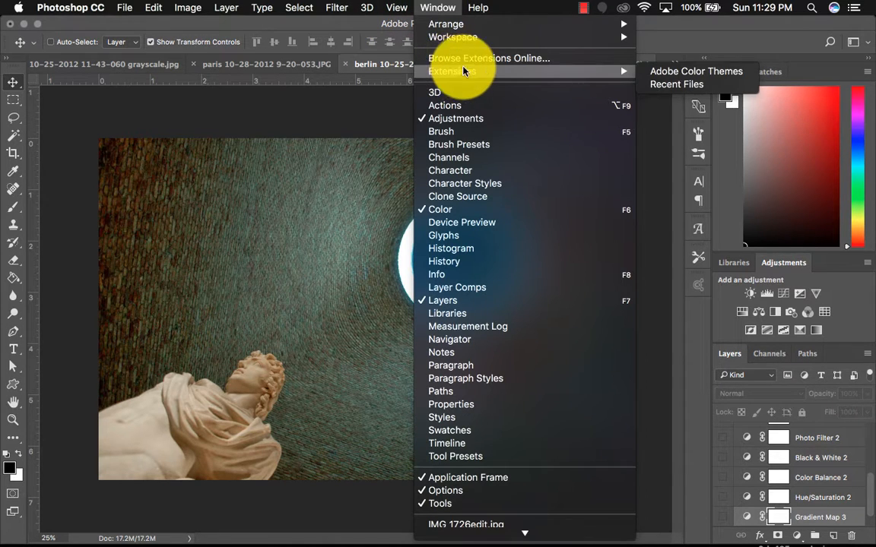
click(722, 73)
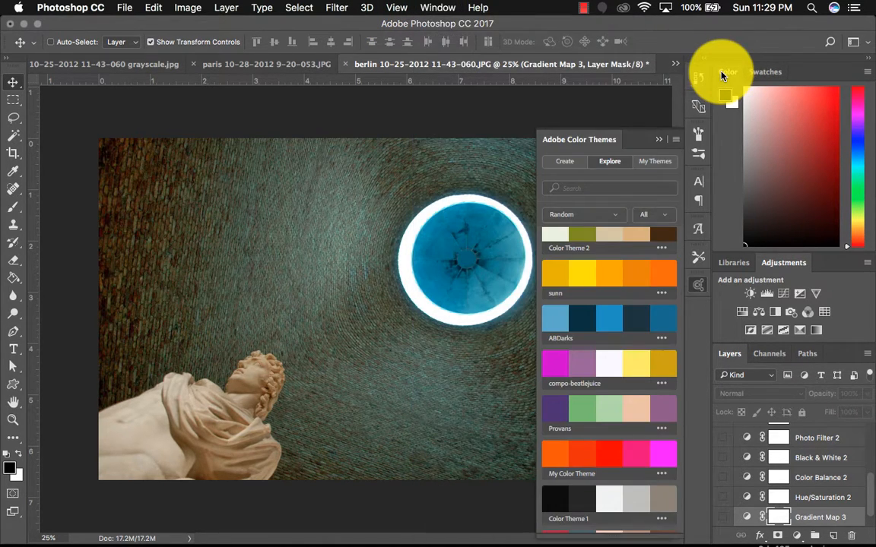
- Open the theme creation view and darken the blue analogous theme with the brightness slider
click(565, 162)
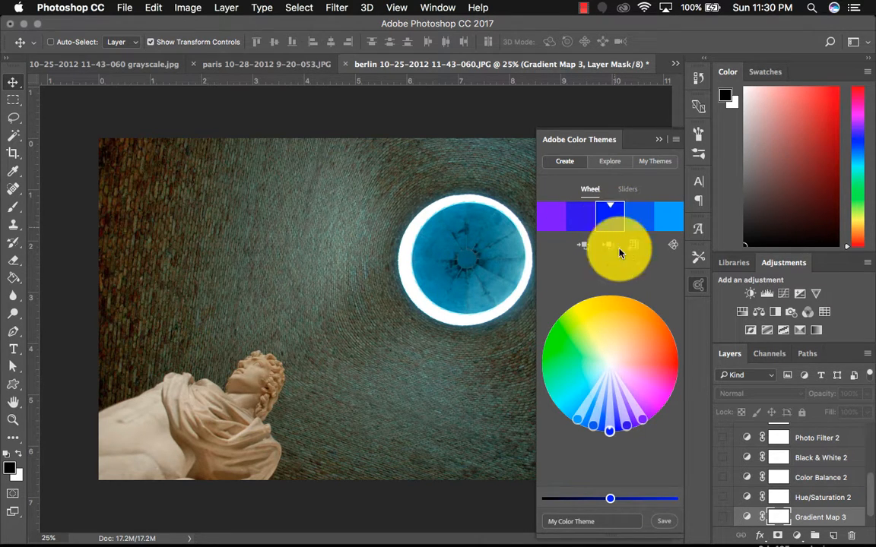
click(674, 250)
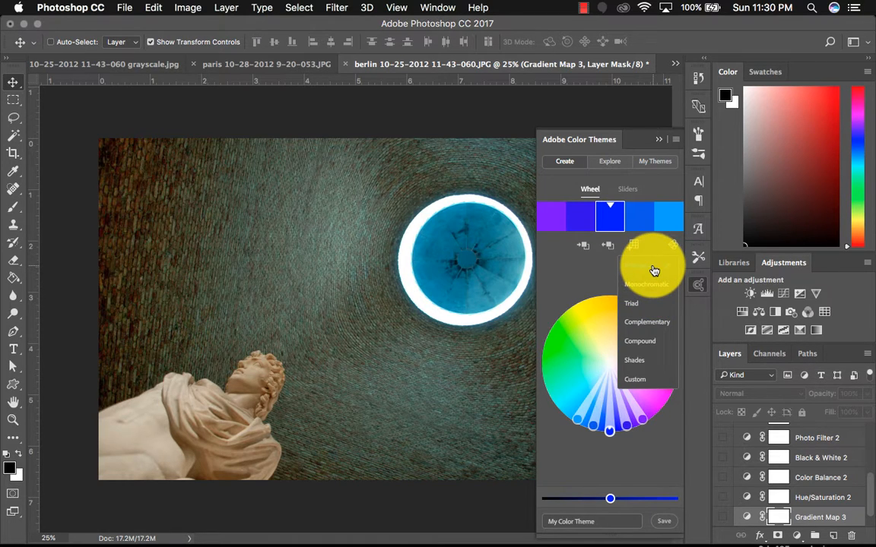
click(645, 458)
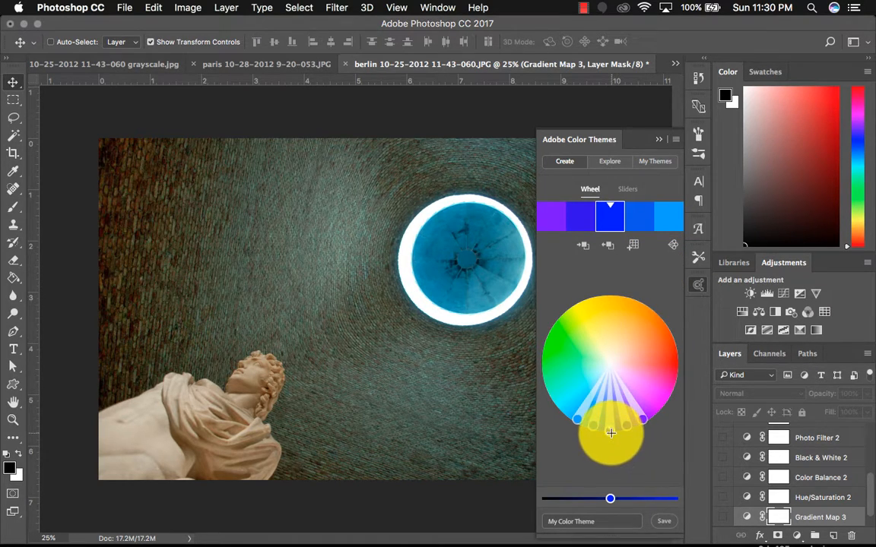
drag(611, 432, 601, 505)
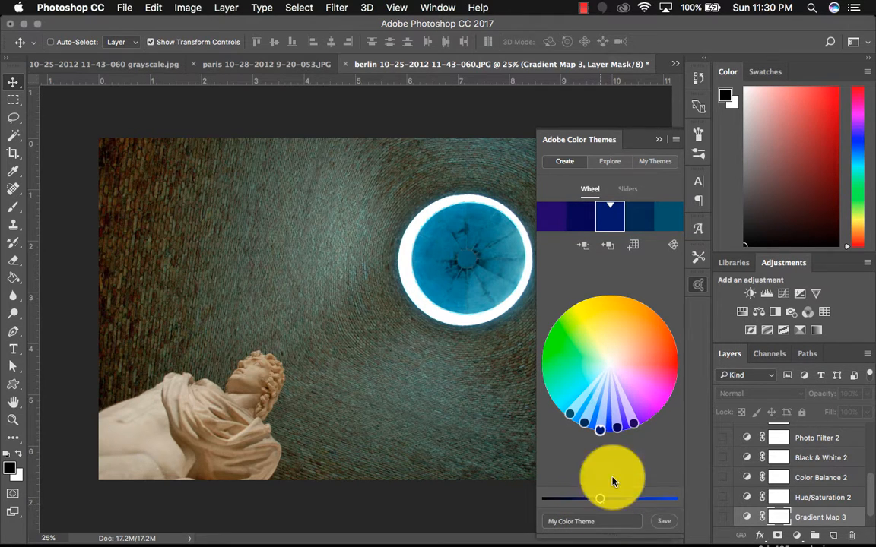
- Try the Monochromatic and Triad color rules for the theme
click(676, 253)
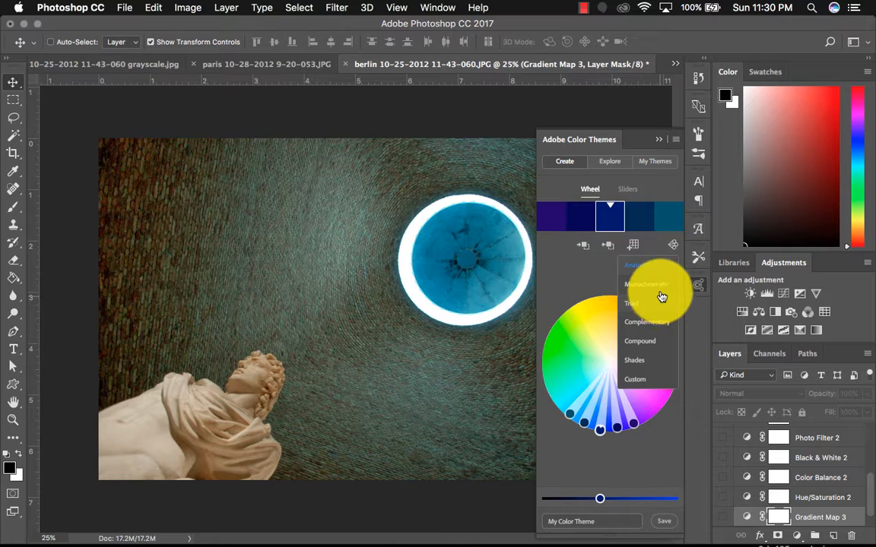
click(661, 296)
click(672, 246)
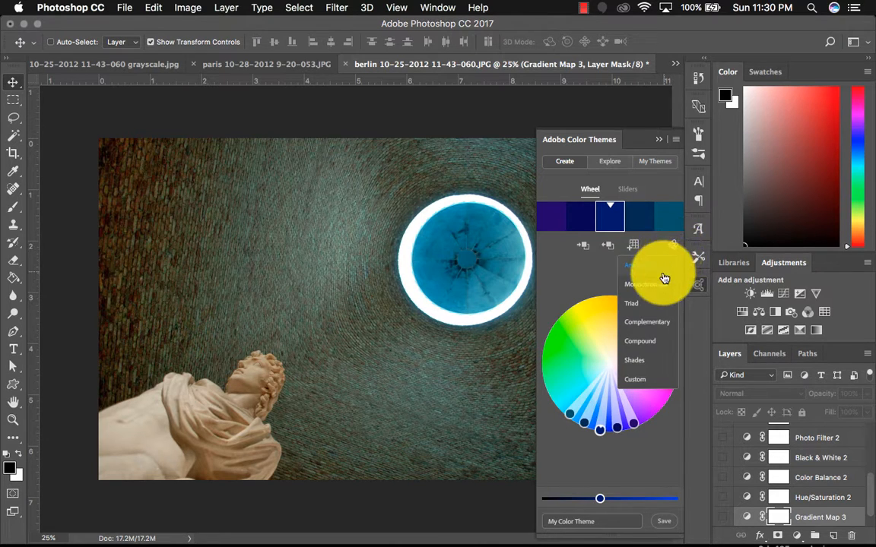
click(659, 285)
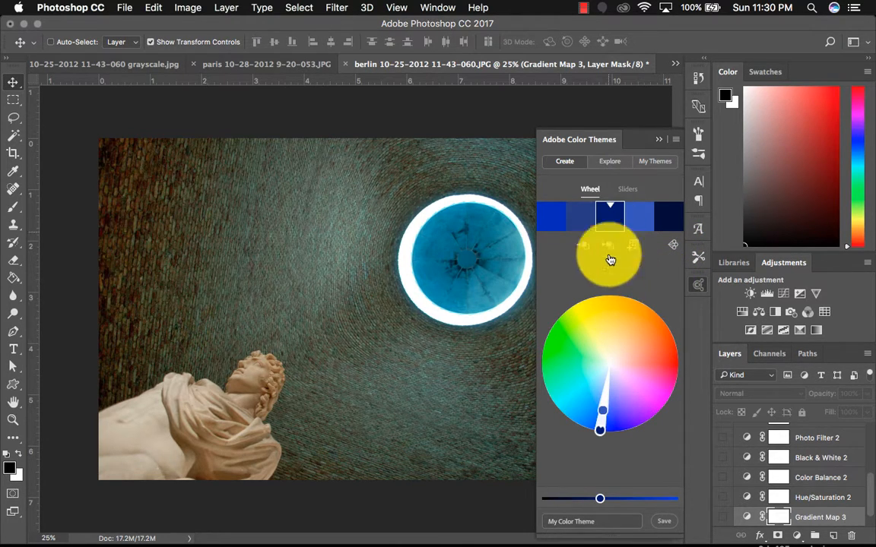
click(672, 247)
click(666, 305)
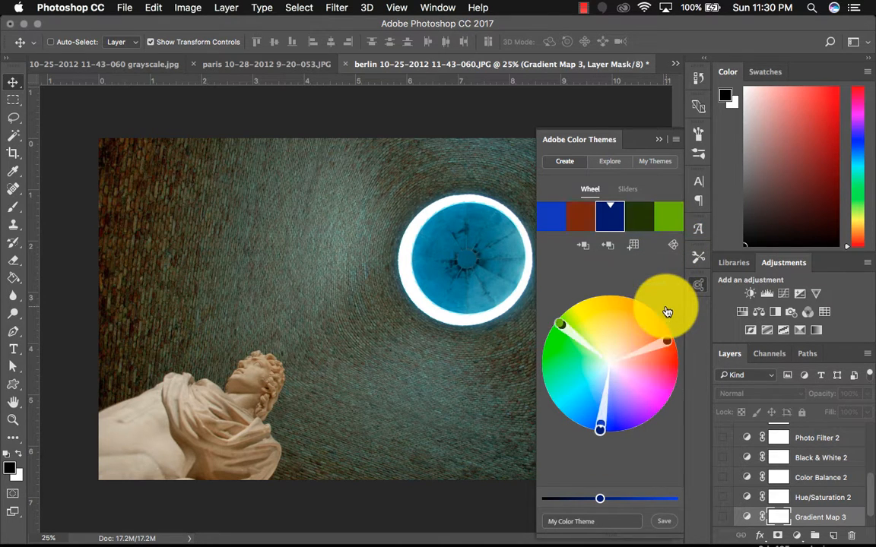
- Apply the Shades color rule and drag the base color to a deep blue
drag(598, 425, 672, 401)
click(673, 246)
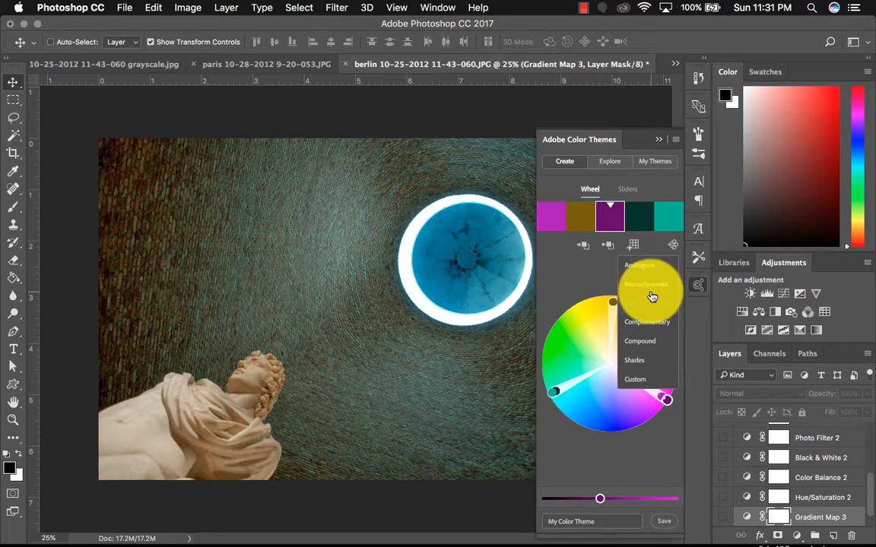
click(646, 363)
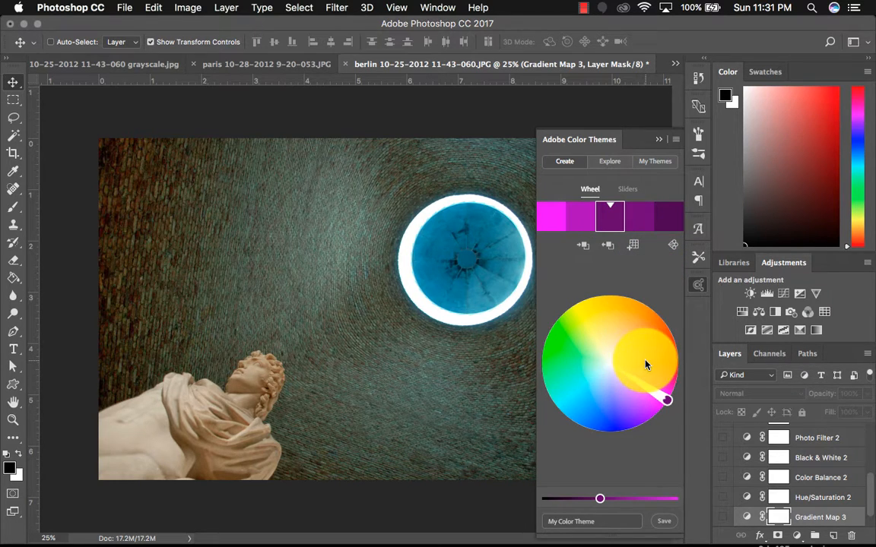
drag(669, 406, 628, 449)
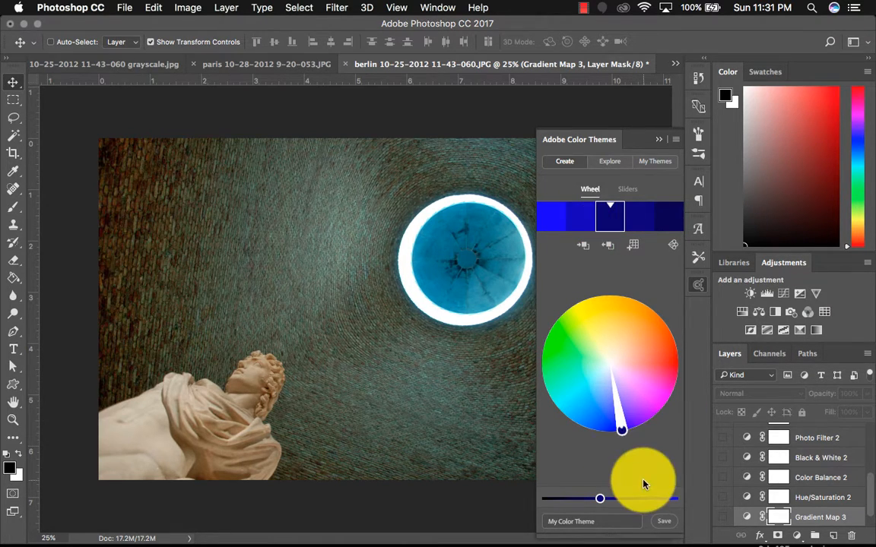
- Browse the community themes in the Explore view
click(608, 167)
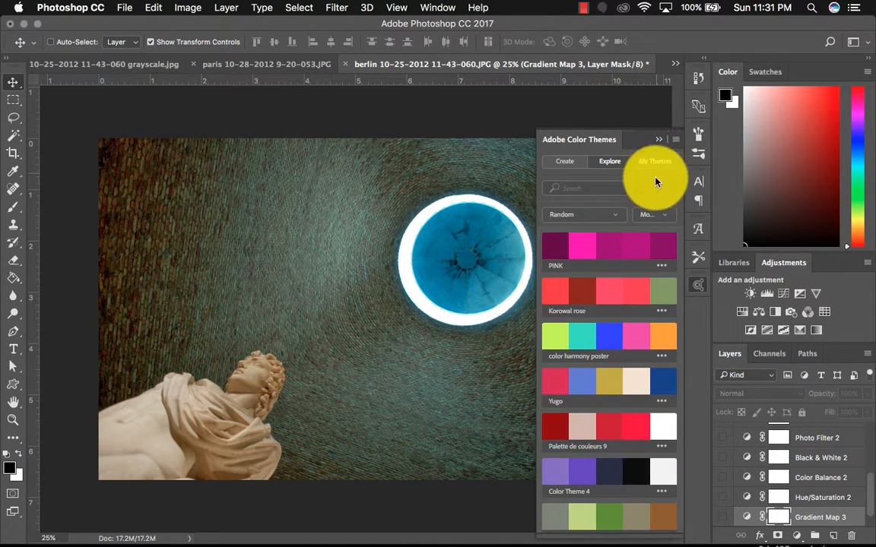
scroll(617, 399, down, 5)
scroll(619, 399, down, 8)
scroll(619, 399, up, 3)
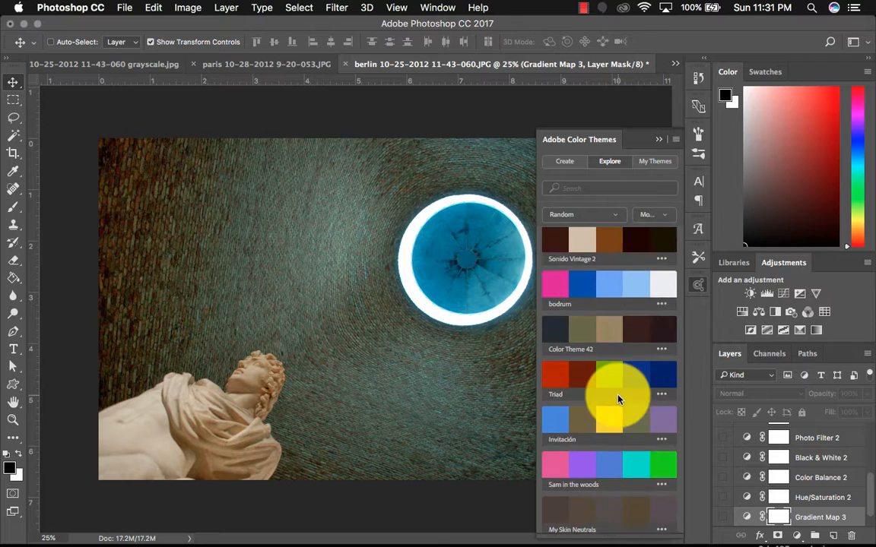
scroll(619, 400, down, 3)
scroll(619, 392, down, 10)
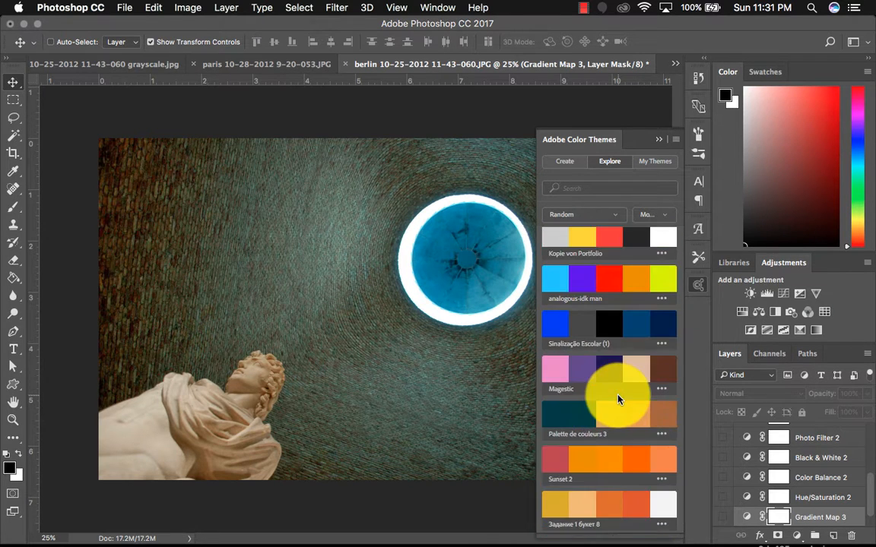
scroll(620, 391, down, 3)
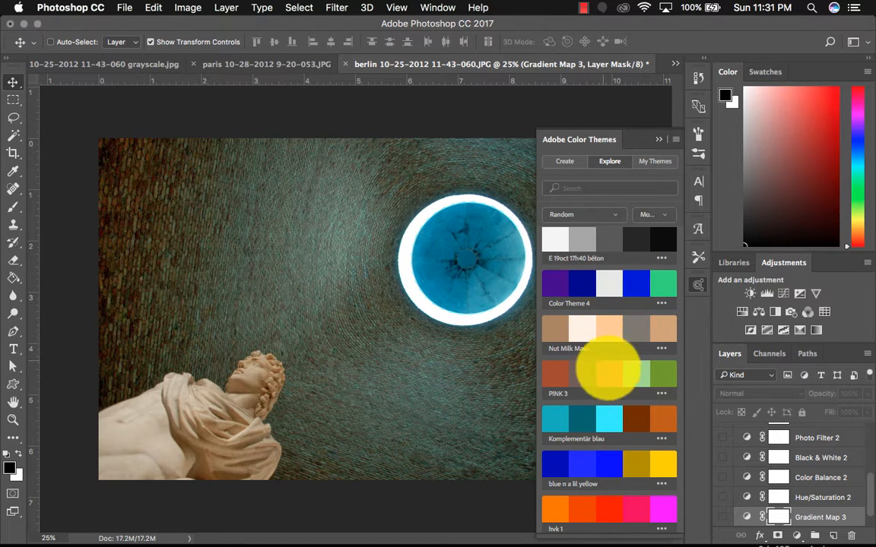
- Set the active color from swatches in Color Theme 4
click(582, 279)
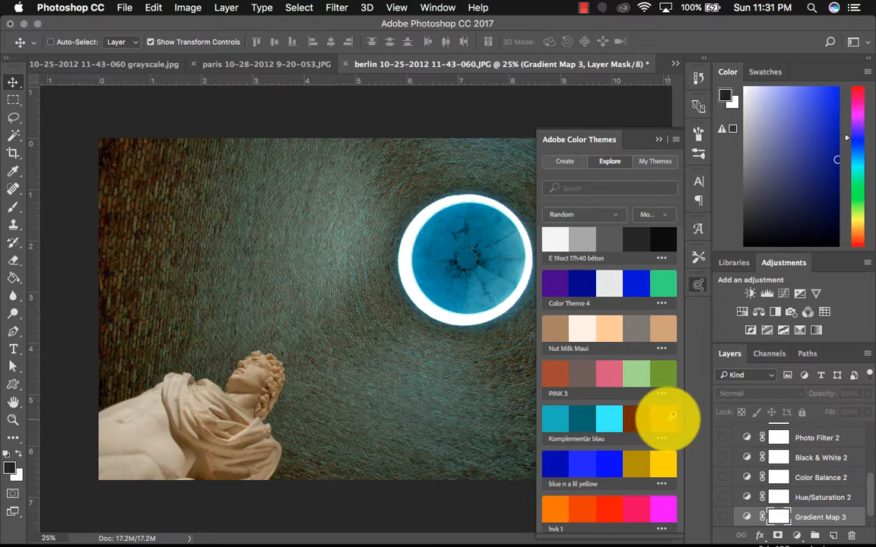
click(635, 279)
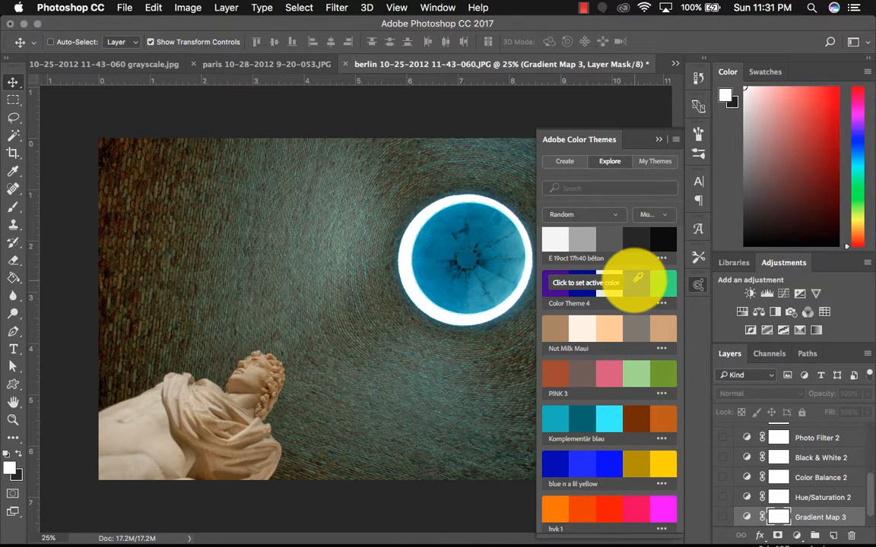
click(635, 284)
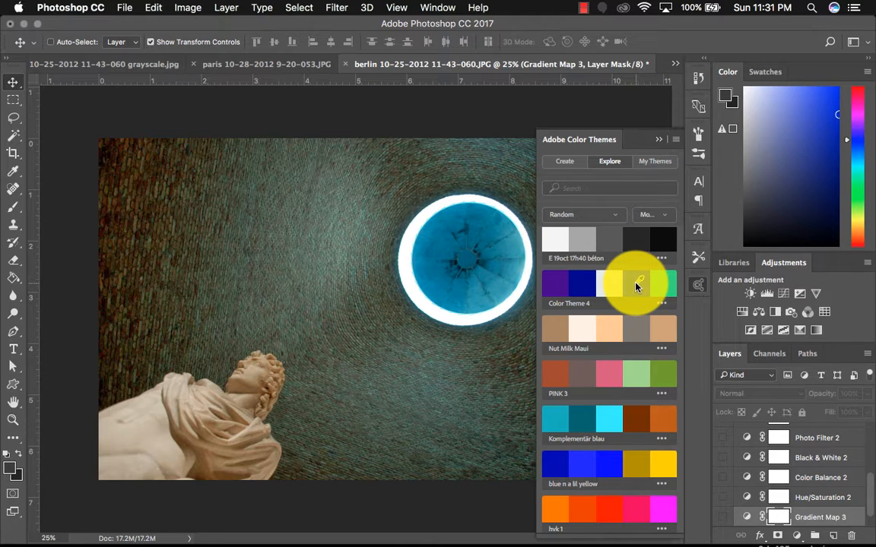
- Preview the Gradient Map 3 layer by toggling its visibility on and off, then close the Color Themes panel
scroll(863, 506, down, 1)
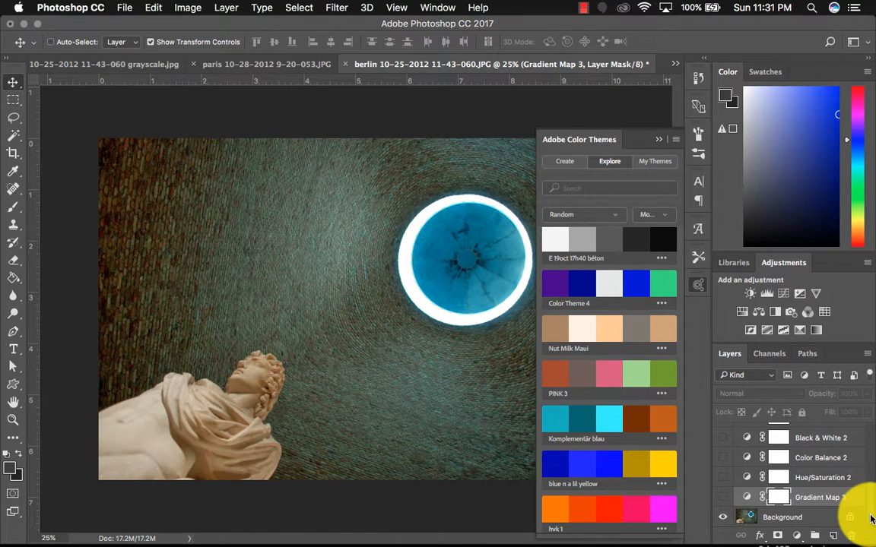
click(720, 498)
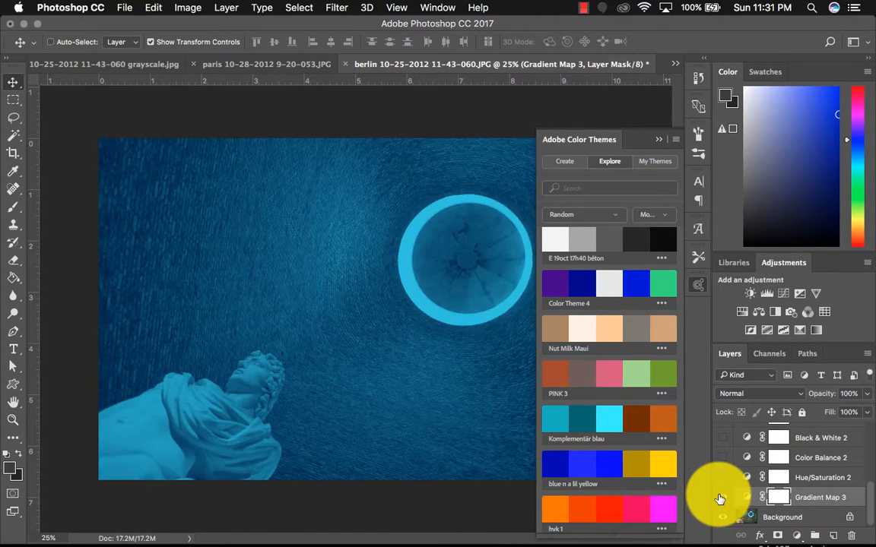
click(721, 498)
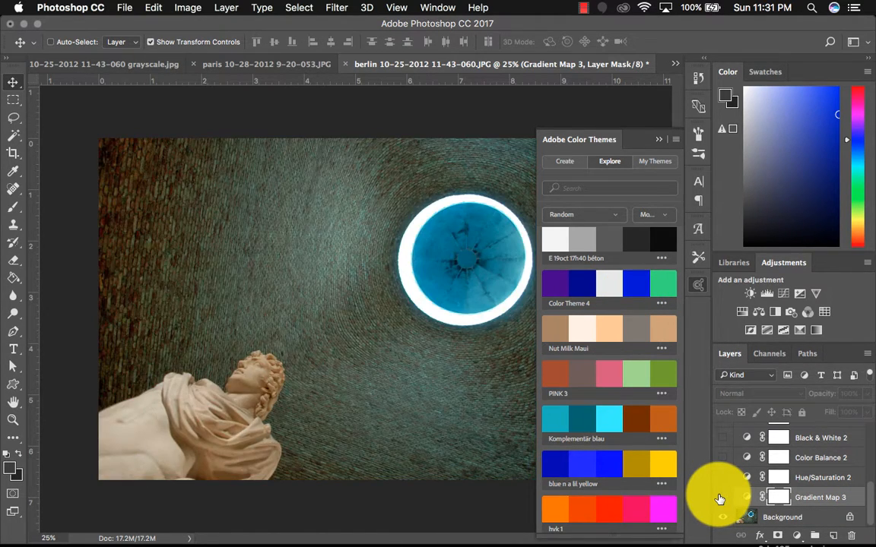
click(659, 140)
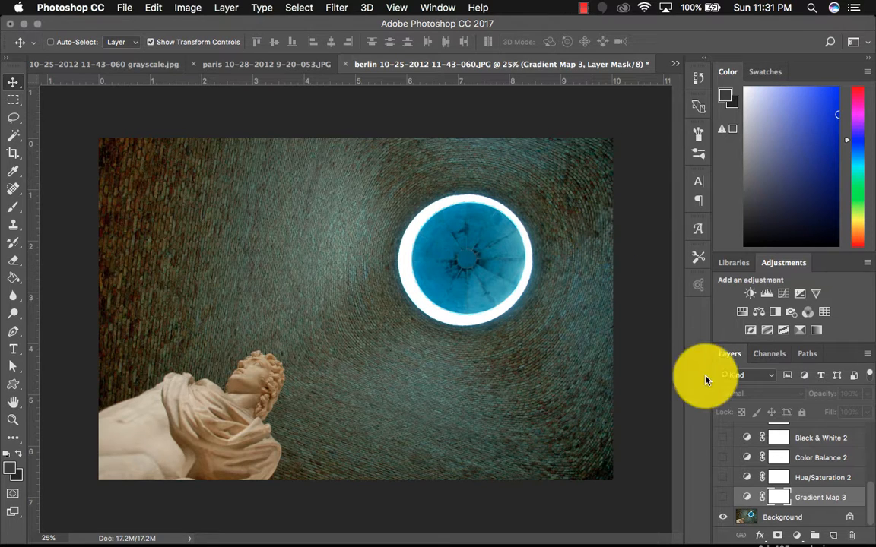
- Show the Hue/Saturation 2 adjustment layer to tint the photo blue
click(723, 478)
scroll(723, 482, up, 2)
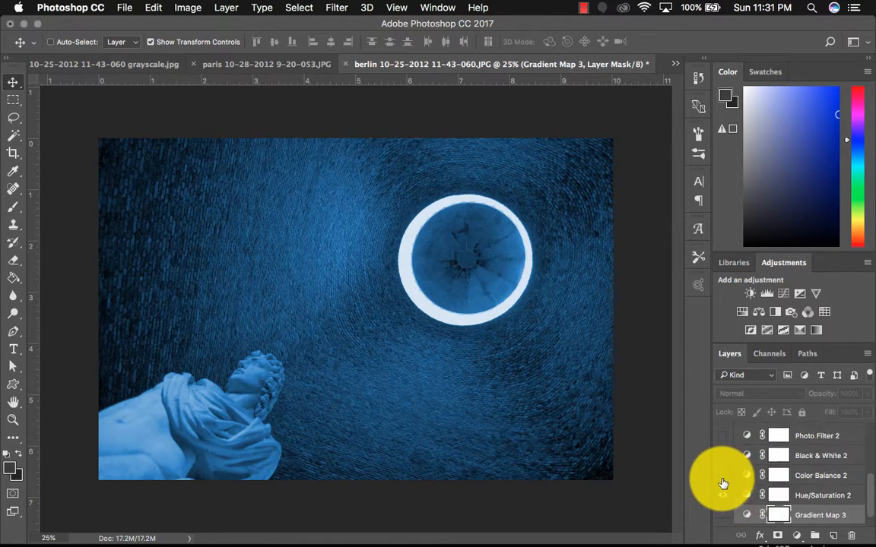
scroll(723, 484, up, 2)
scroll(723, 483, down, 3)
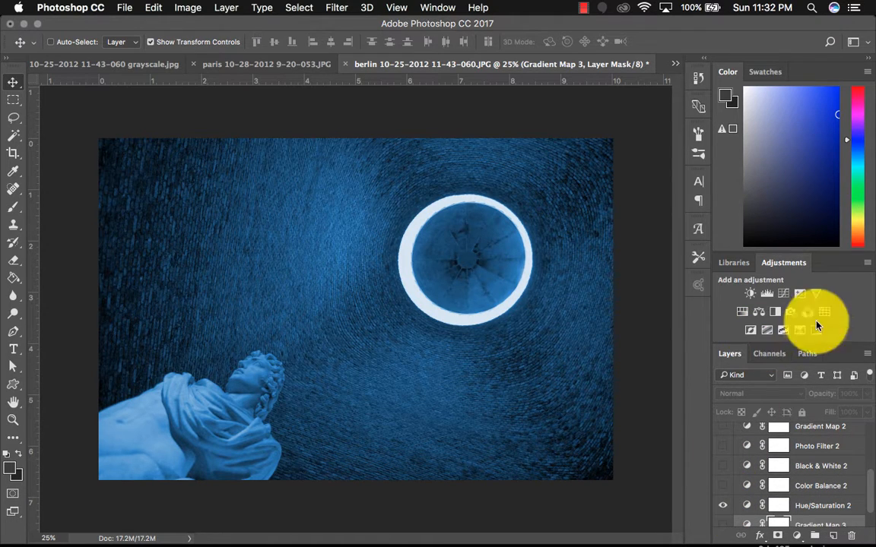
- Detach the Adjustments panel so the Layers panel has more room
drag(846, 252, 853, 158)
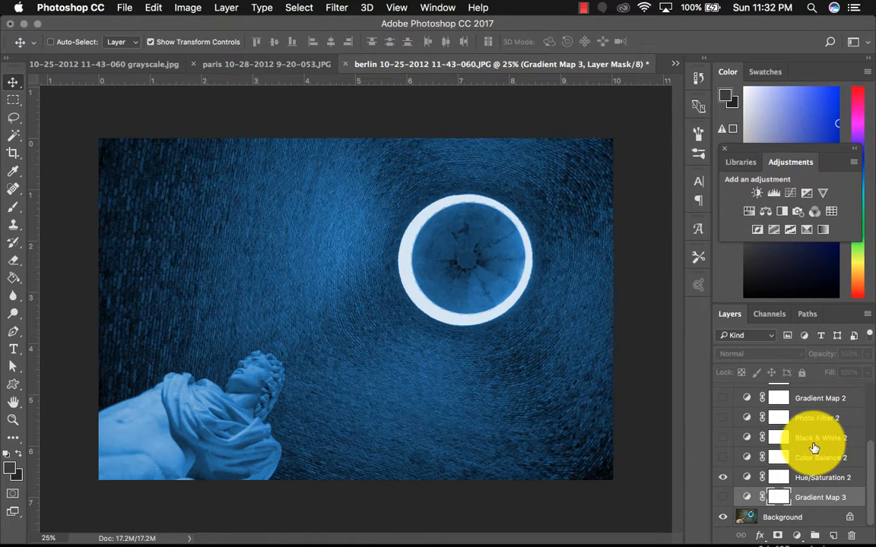
scroll(813, 444, up, 2)
scroll(814, 447, down, 3)
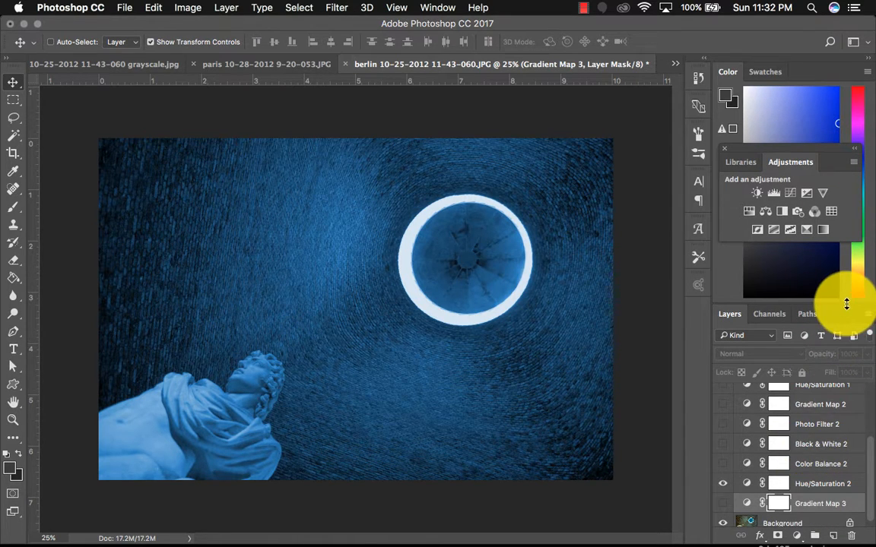
- Enlarge the Layers panel and move the floating Adjustments panel higher so all adjustment layers are listed
drag(846, 303, 841, 127)
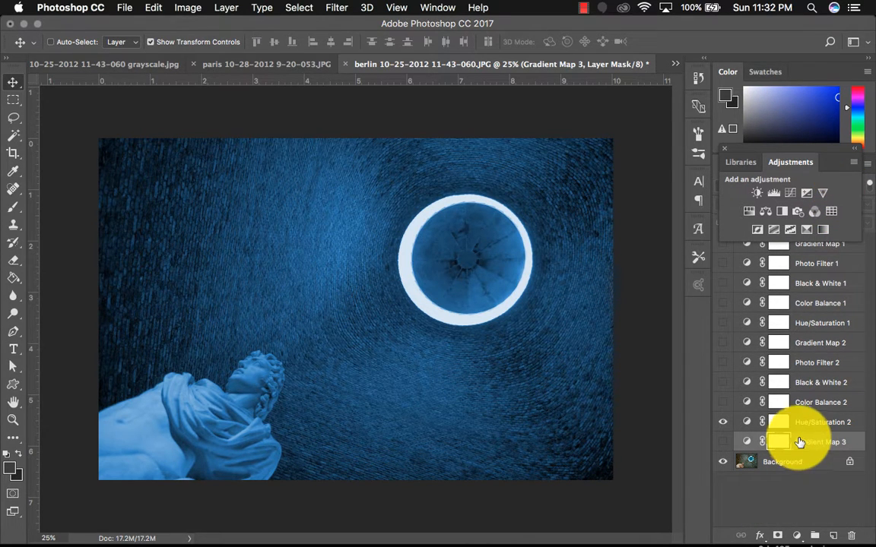
drag(835, 166, 848, 95)
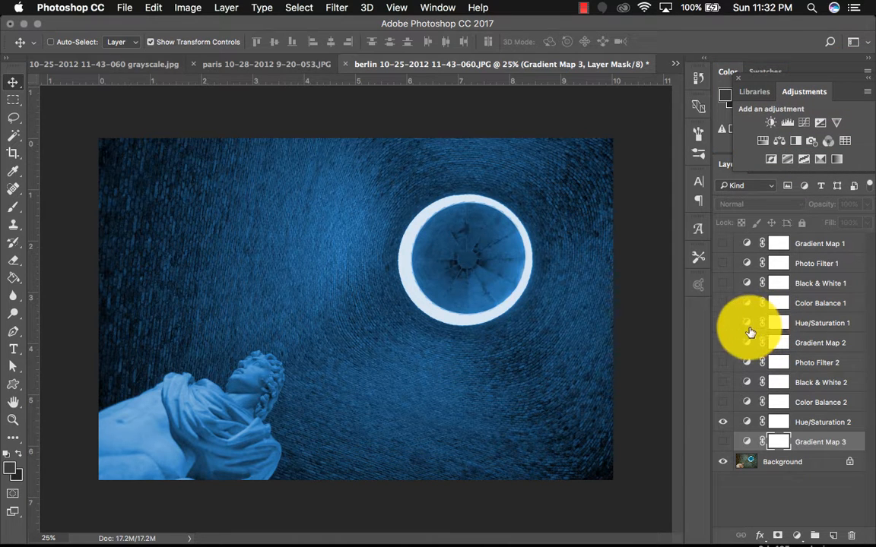
- Hide the Hue/Saturation 2 layer and preview the Hue/Saturation 1 layer by toggling it on and off
click(723, 326)
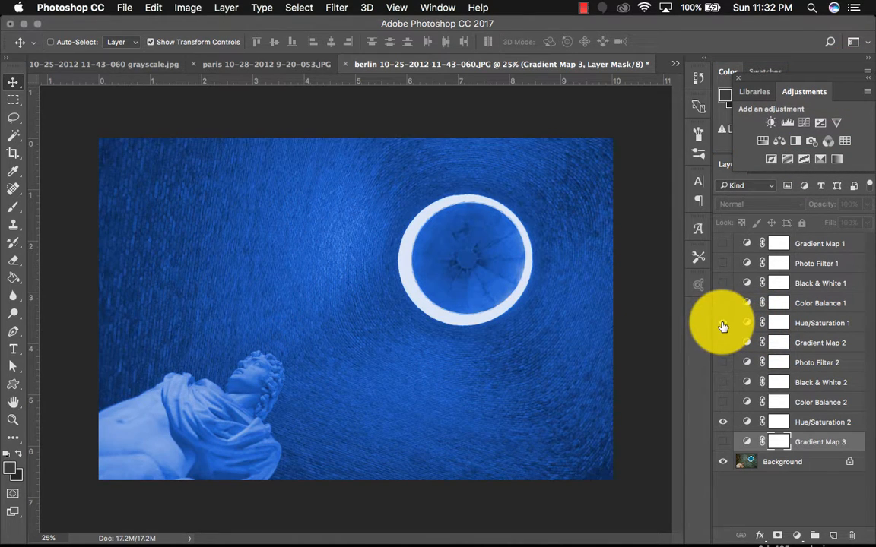
click(721, 422)
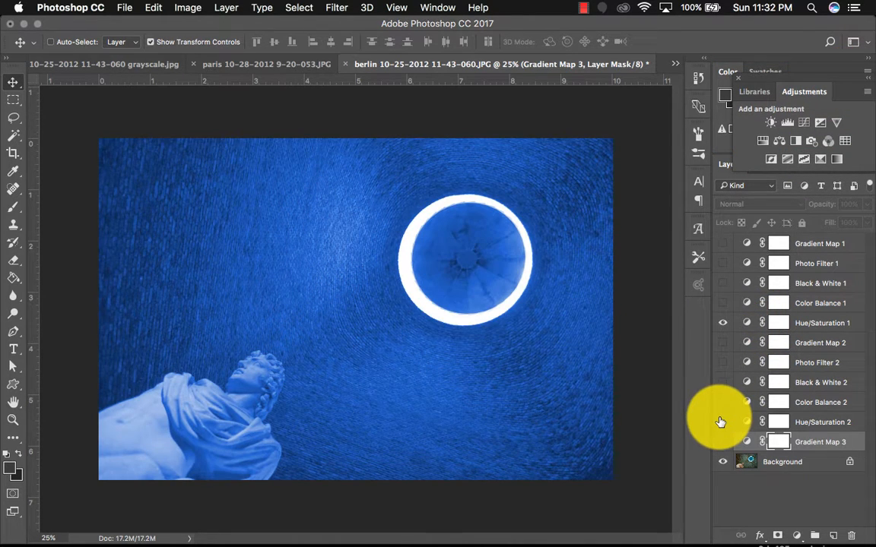
click(723, 323)
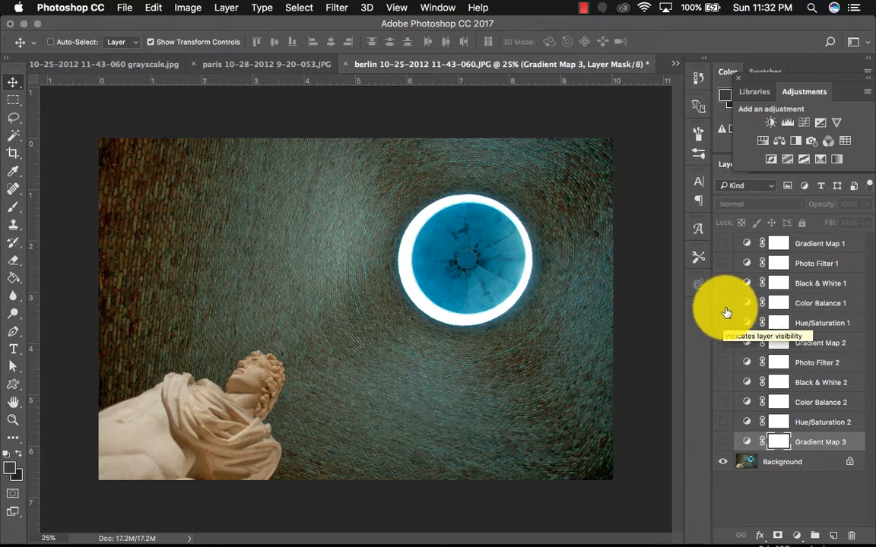
- Preview the Color Balance 2, Color Balance 1, Black & White 2 and Black & White 1 layers by toggling each on and off
click(722, 403)
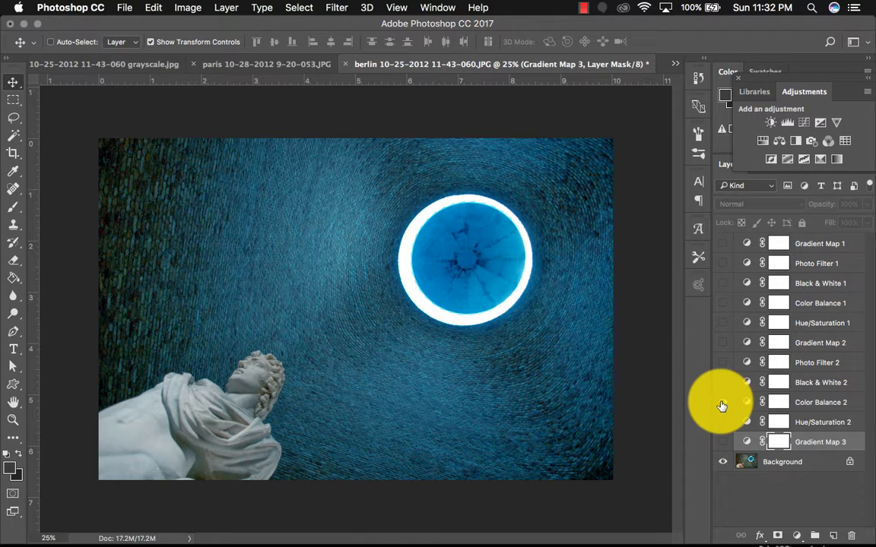
click(722, 402)
click(725, 304)
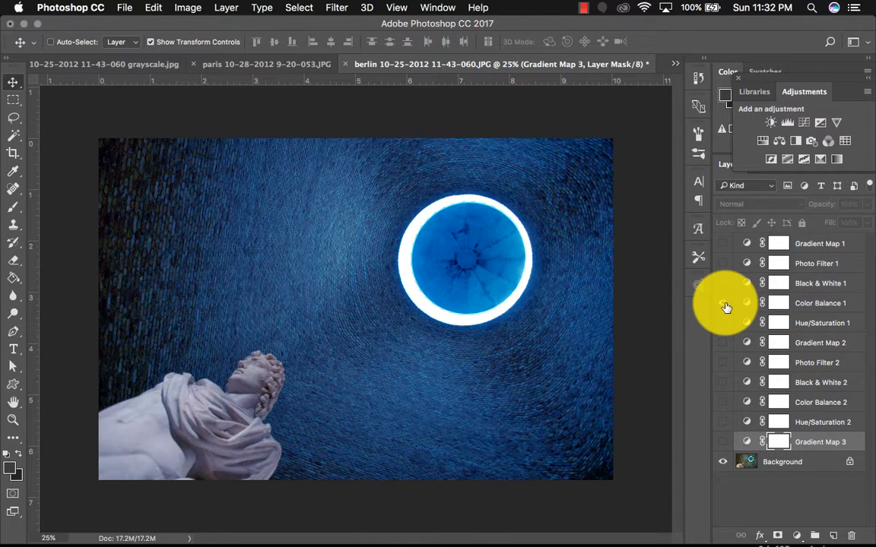
click(724, 304)
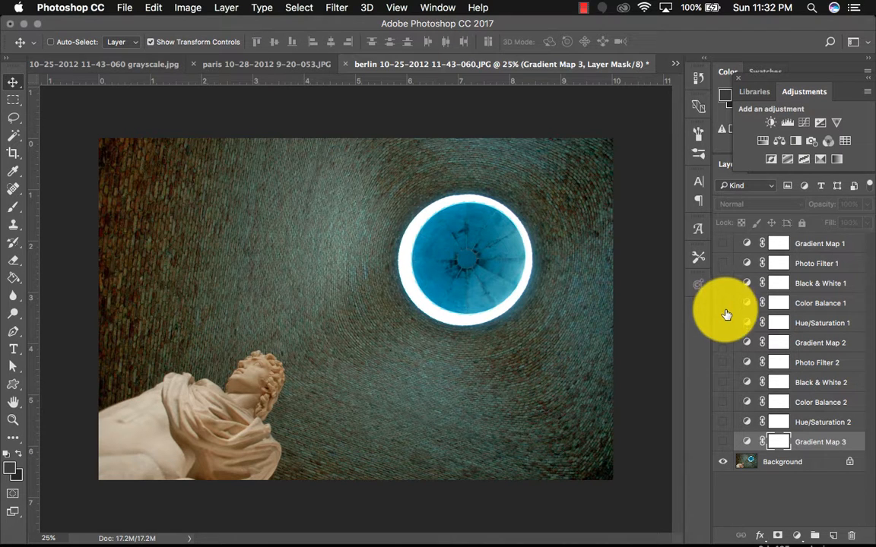
click(723, 385)
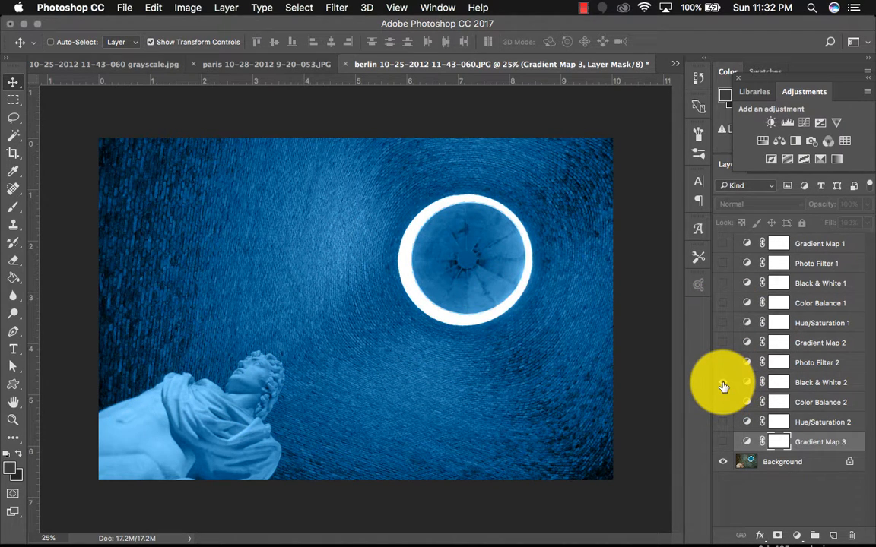
click(724, 381)
click(719, 283)
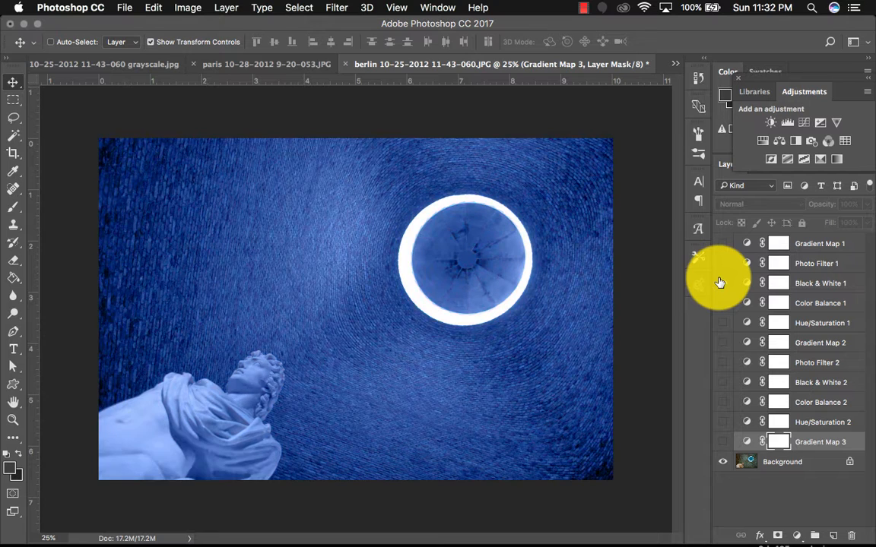
click(719, 283)
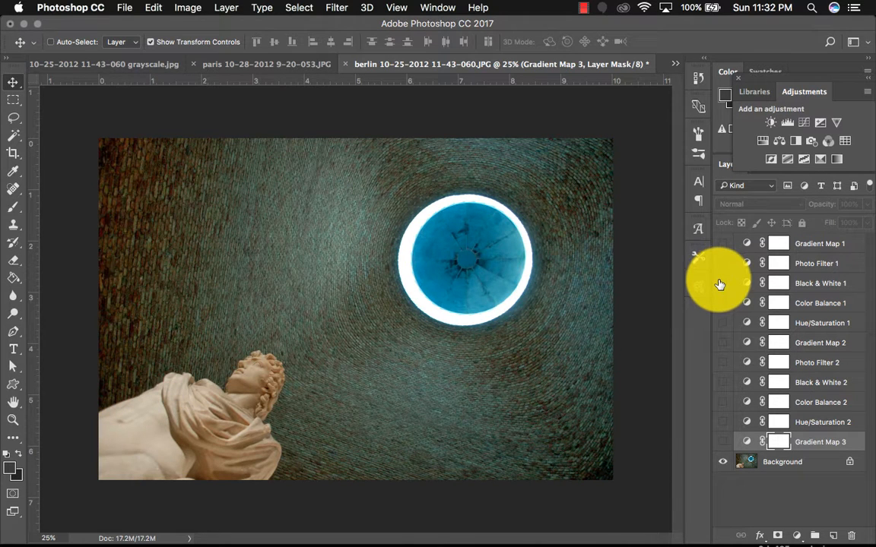
- Preview the Photo Filter 1, Photo Filter 2 and Gradient Map 3 layers by toggling each on and off
click(723, 266)
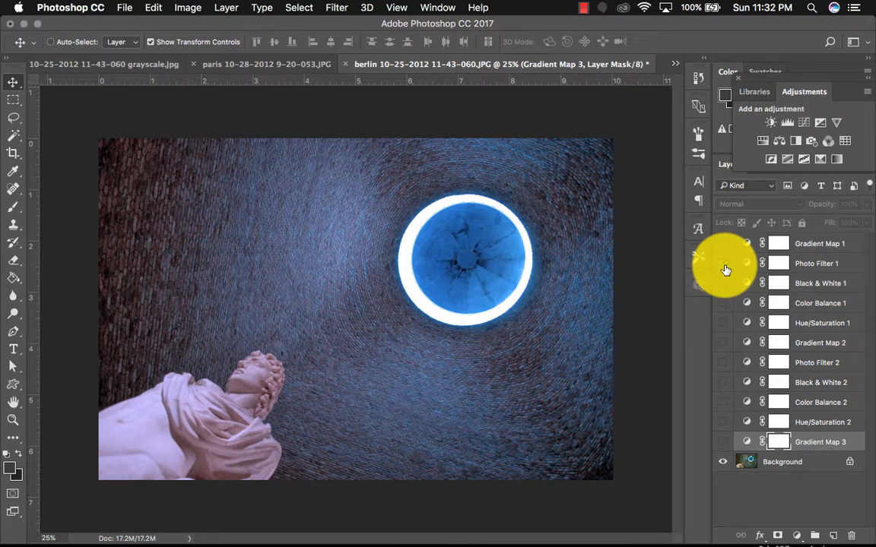
click(723, 263)
click(723, 362)
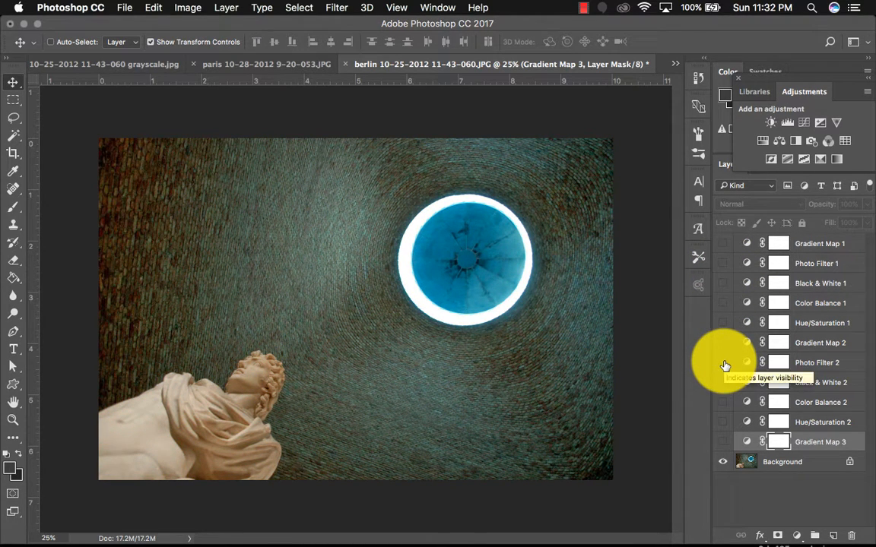
click(723, 442)
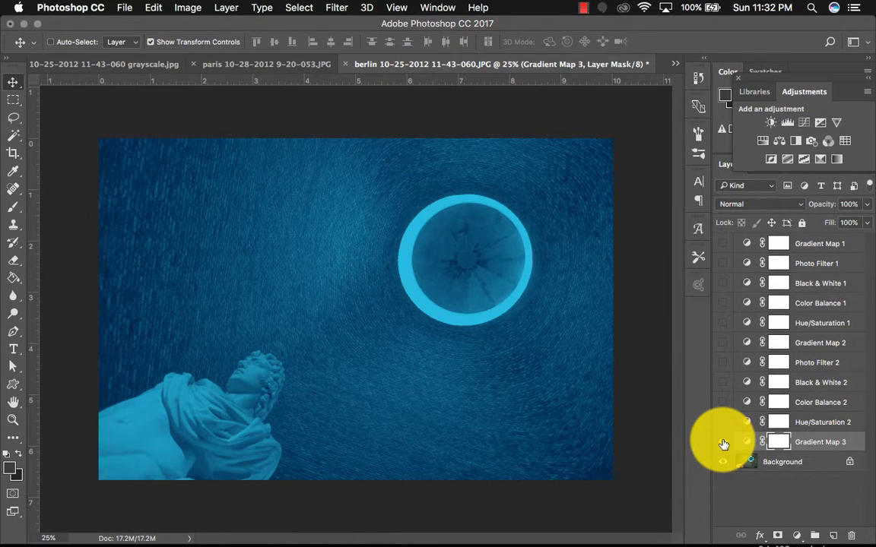
click(724, 443)
- Show the Gradient Map 1 layer and open its gradient in the Gradient Editor
click(724, 243)
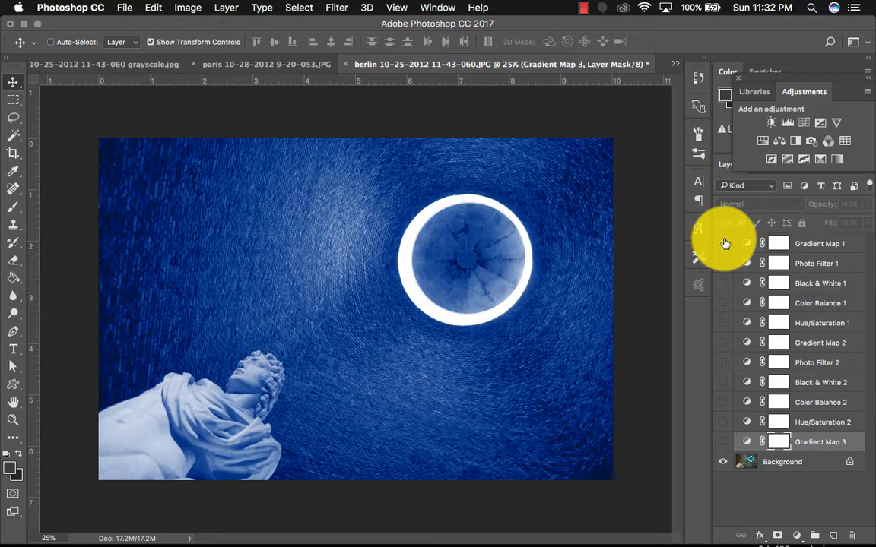
click(724, 243)
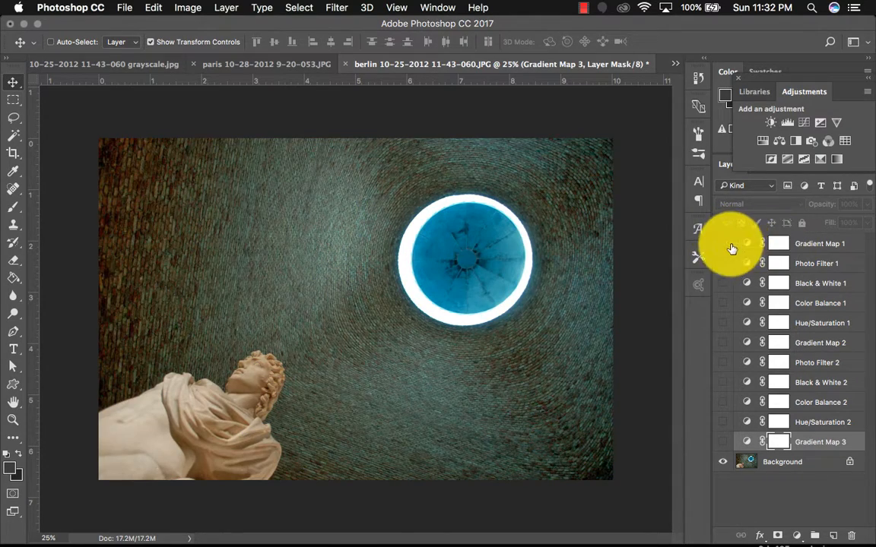
click(724, 244)
double_click(745, 244)
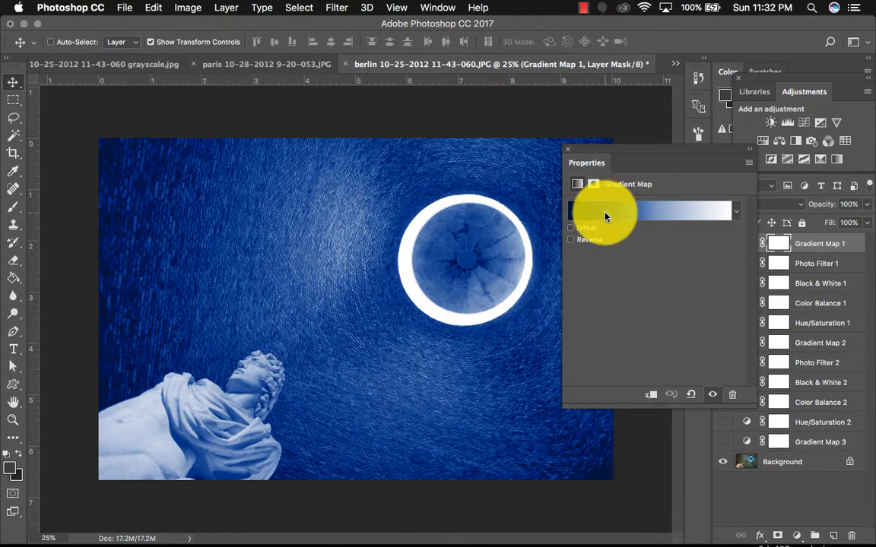
click(608, 211)
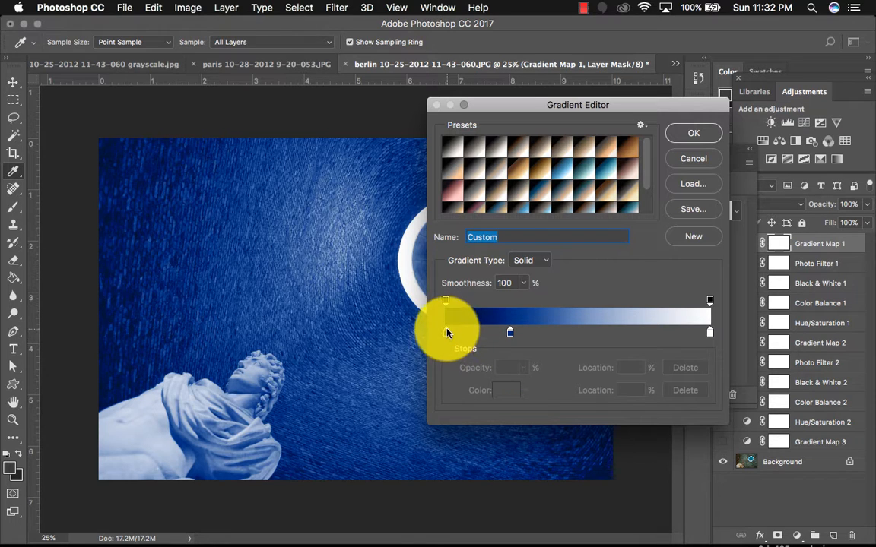
- Add a dark blue color stop at 17% location on the gradient
mouse_move(487, 344)
mouse_down()
mouse_move(512, 336)
mouse_move(736, 336)
mouse_move(491, 336)
mouse_up()
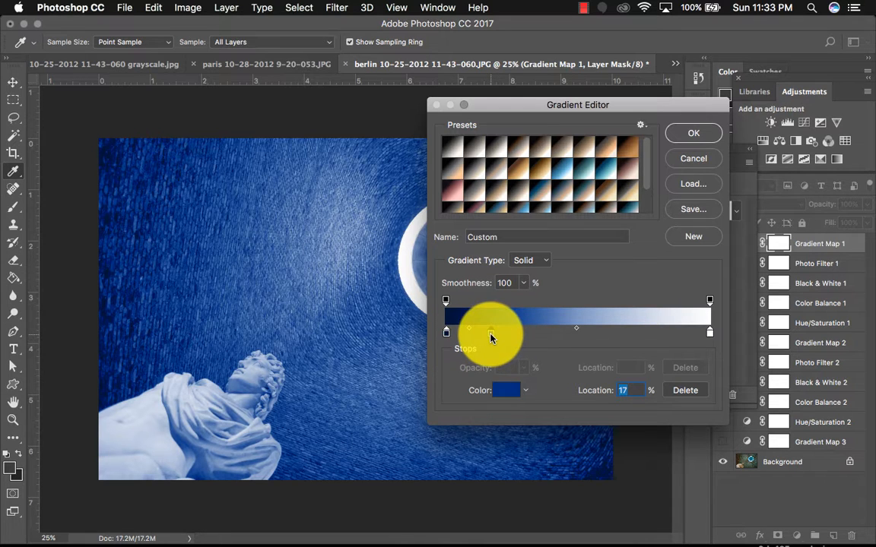
click(507, 390)
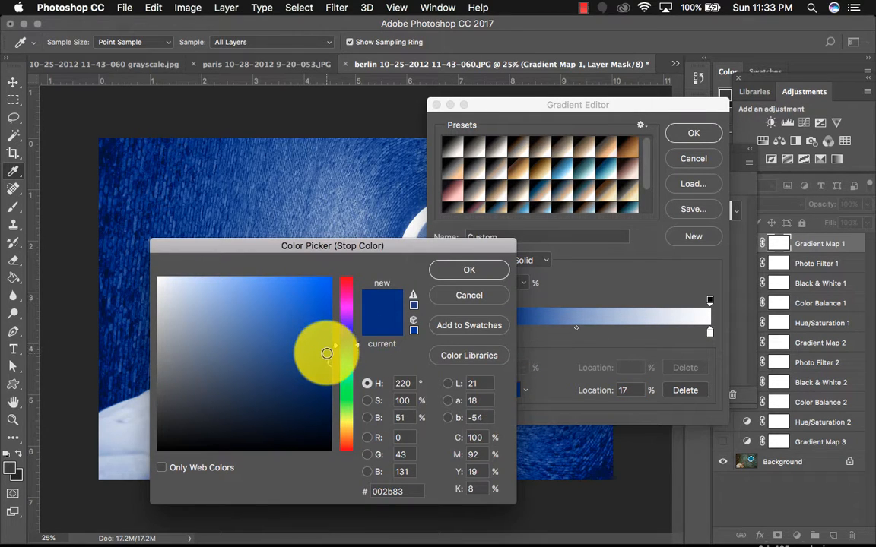
click(466, 270)
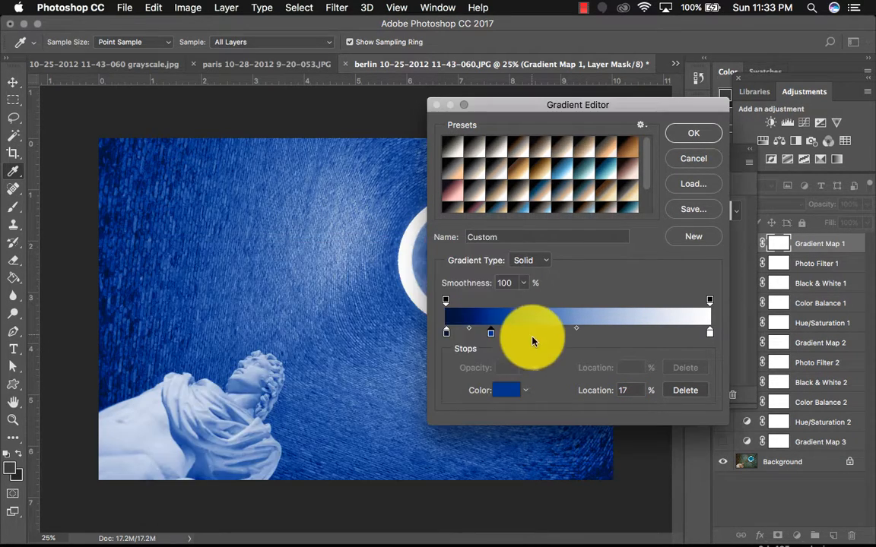
- Add another color stop at 33% location and set its color to a medium blue, #1883c1
click(533, 335)
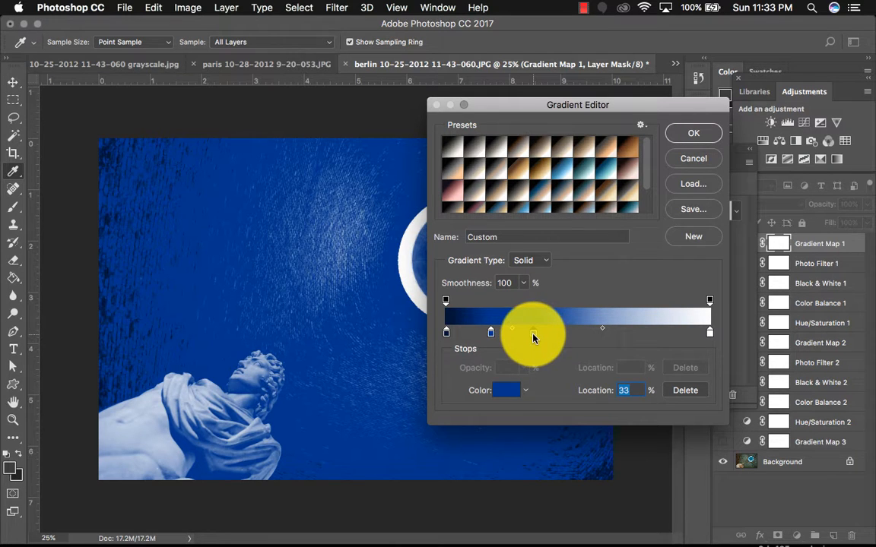
click(507, 390)
click(298, 334)
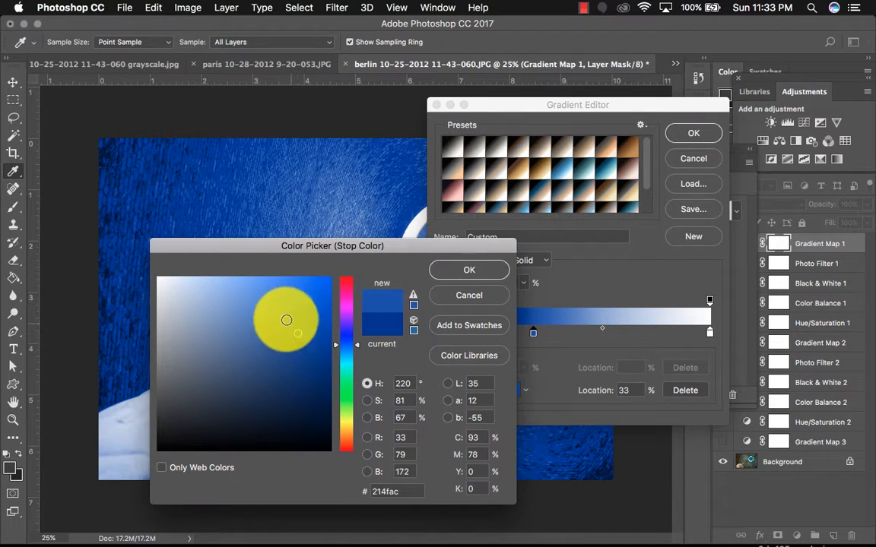
click(281, 311)
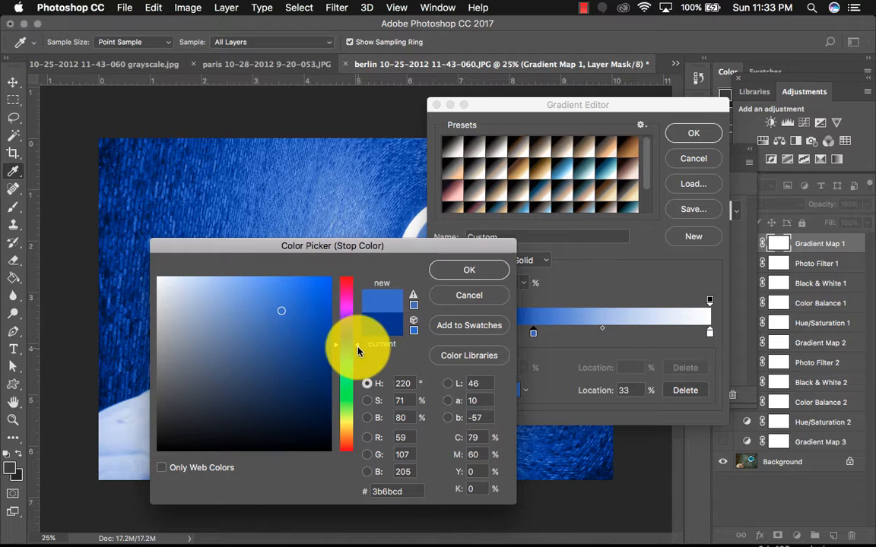
drag(357, 351, 352, 353)
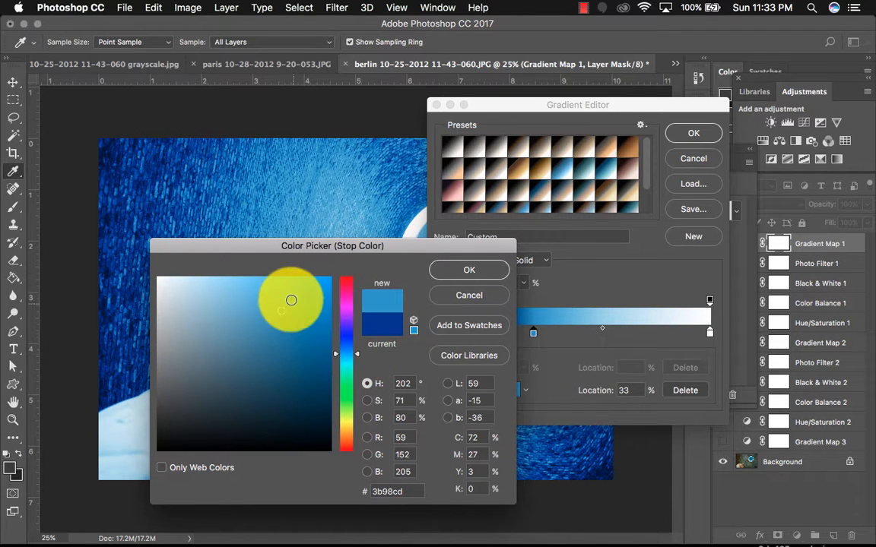
mouse_move(291, 300)
mouse_down()
mouse_move(272, 288)
mouse_move(308, 316)
mouse_up()
click(479, 269)
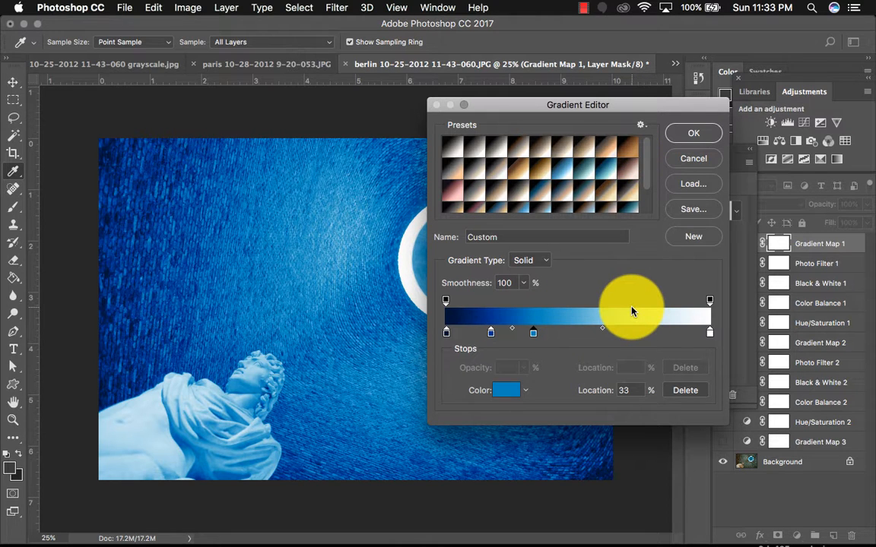
- Load the Blue 1 gradient preset, recolor its 33% stop to deep blue #11469e, and confirm the gradient
drag(646, 186, 645, 147)
click(561, 176)
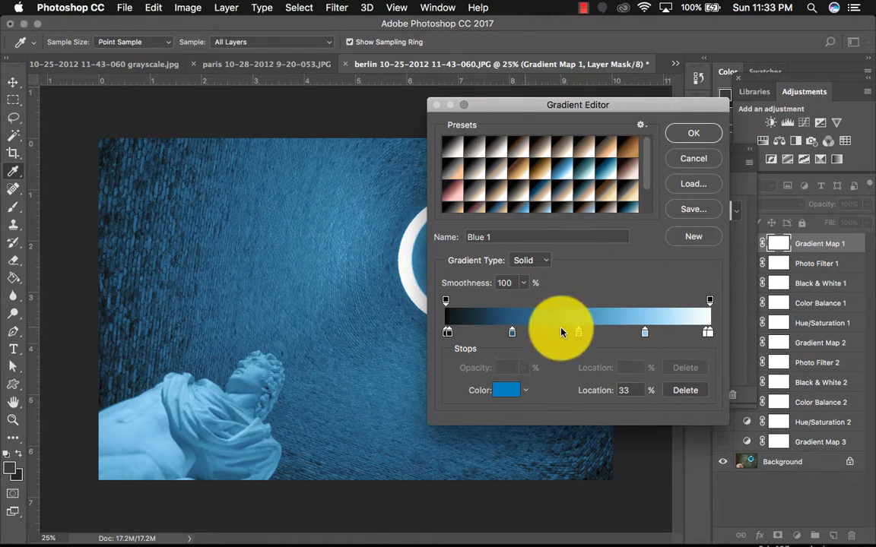
click(506, 390)
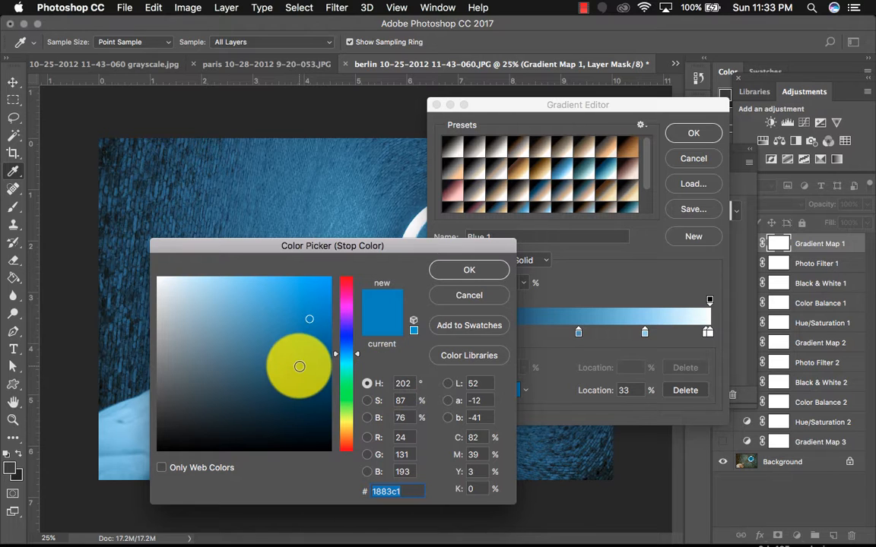
click(300, 366)
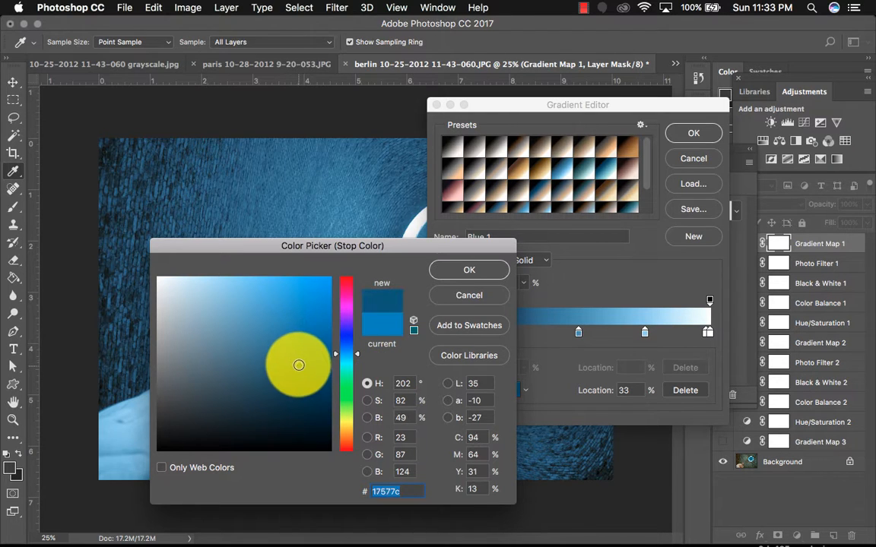
click(349, 347)
click(312, 343)
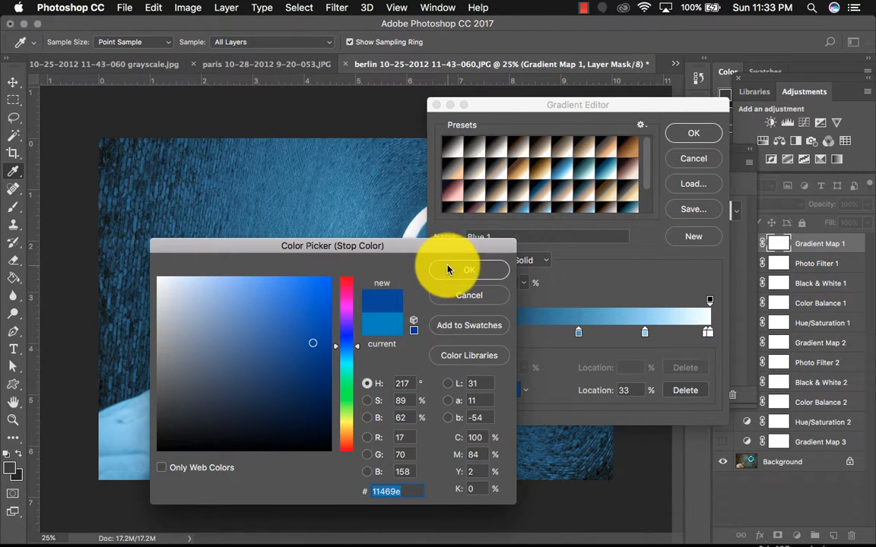
click(448, 268)
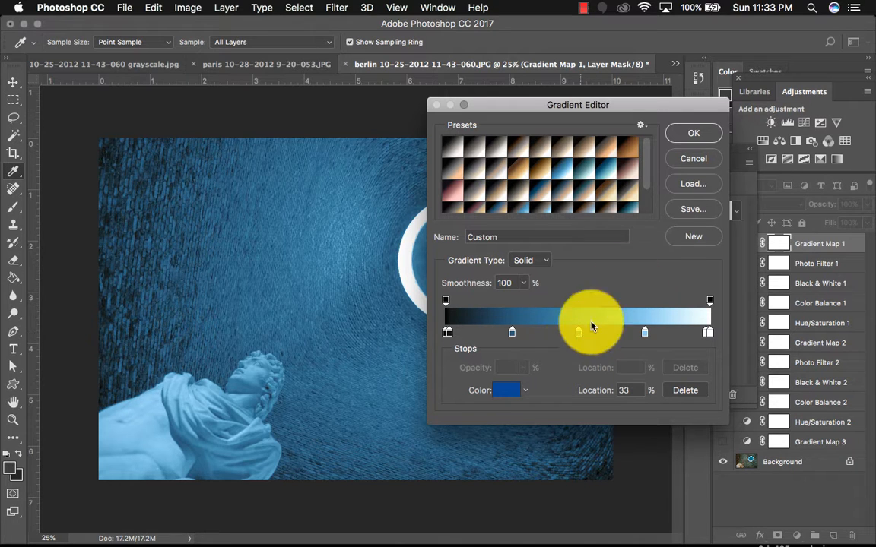
click(693, 135)
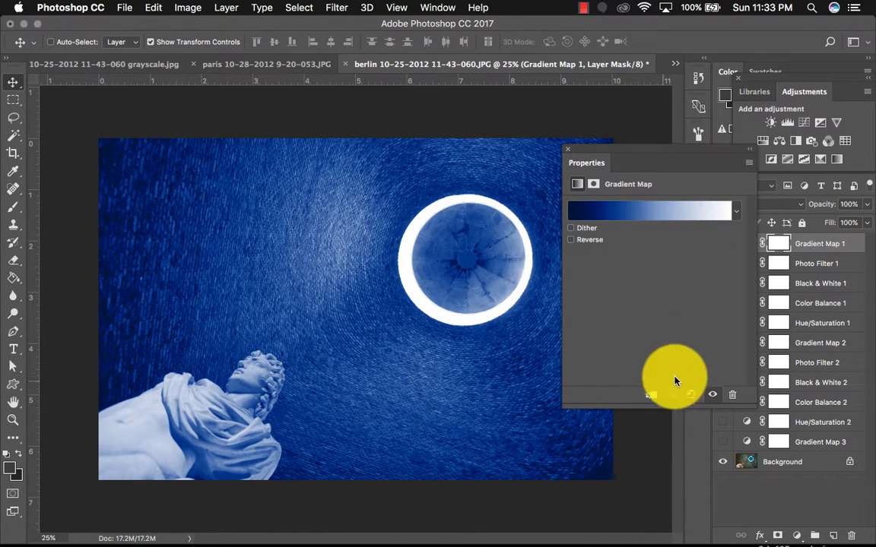
- Close the properties and set the Gradient Map 1 layer to 64% opacity with the Overlay blend mode
click(567, 149)
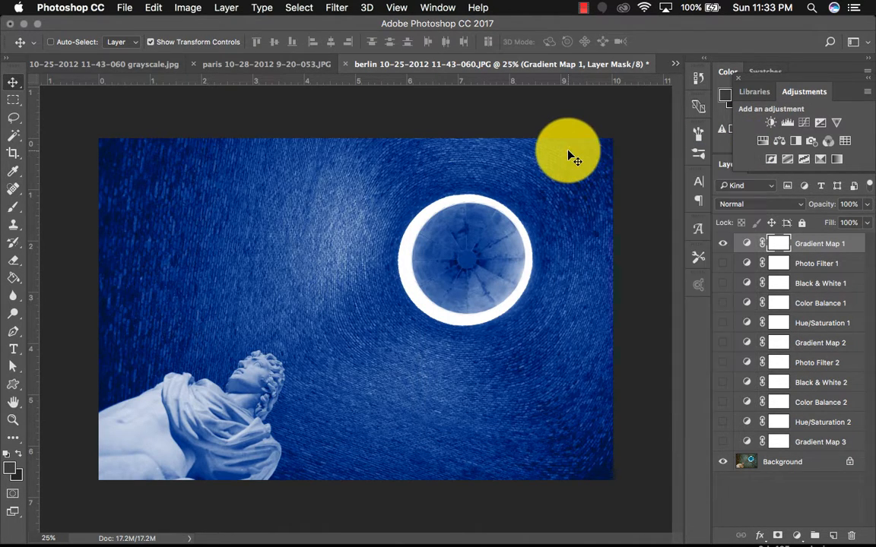
click(867, 204)
drag(860, 220, 842, 225)
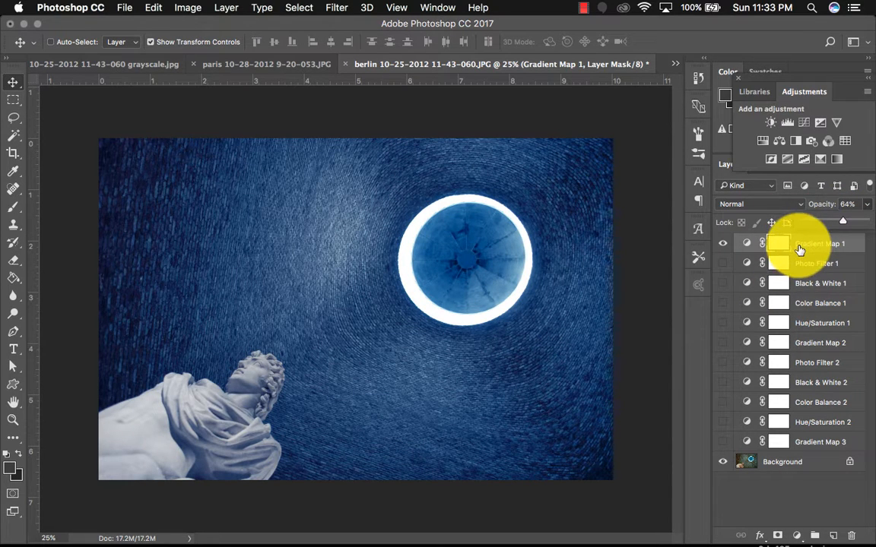
click(764, 205)
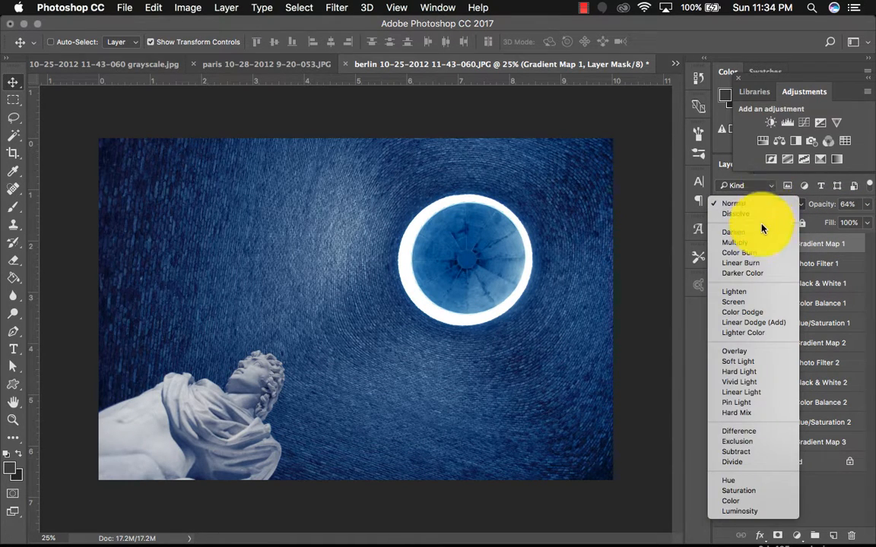
click(750, 354)
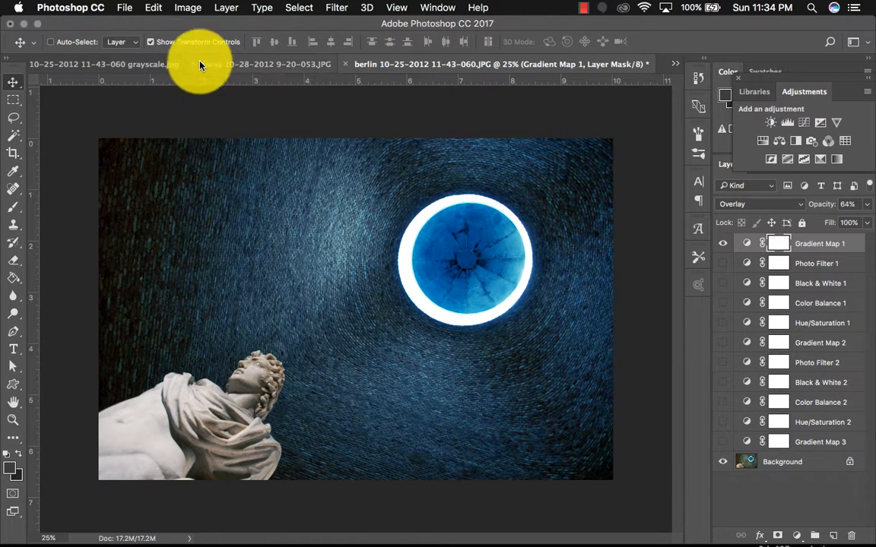
- Switch to the grayscale berlin document and check its color mode under Image Mode
click(153, 72)
click(188, 7)
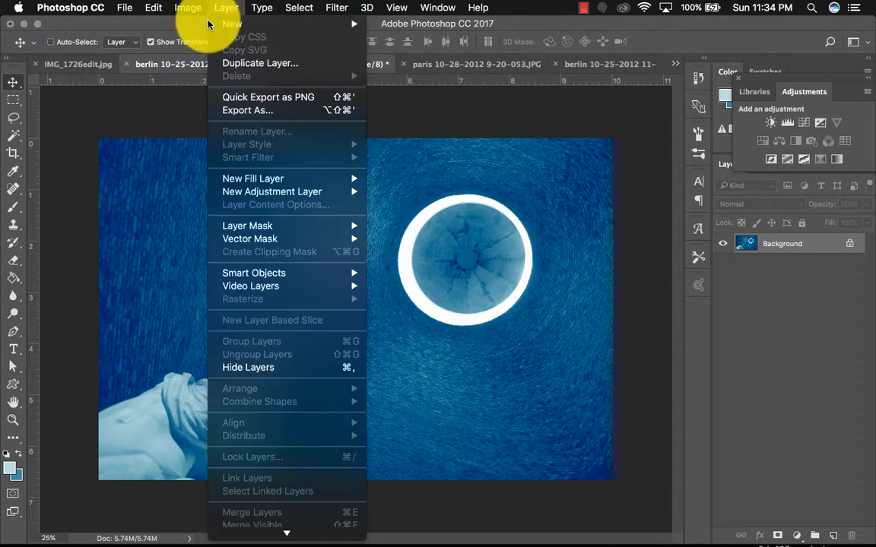
mouse_move(190, 24)
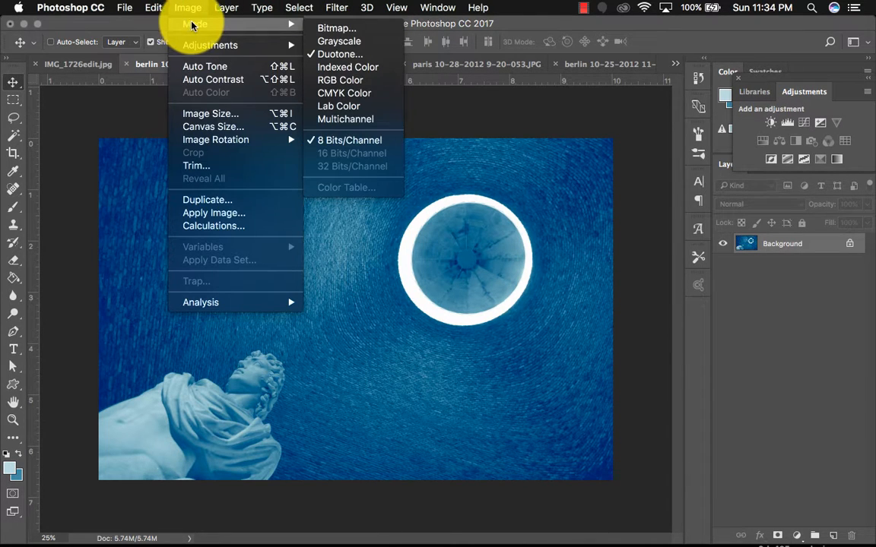
click(554, 116)
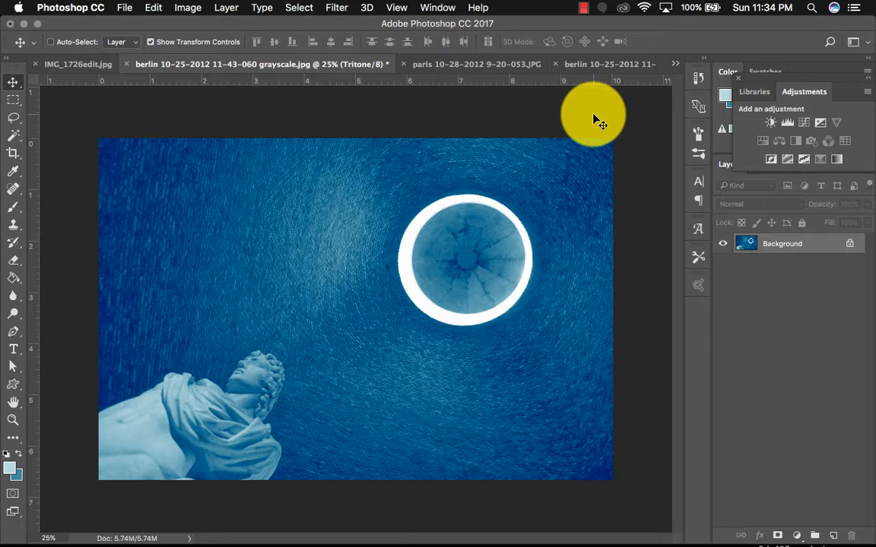
click(584, 7)
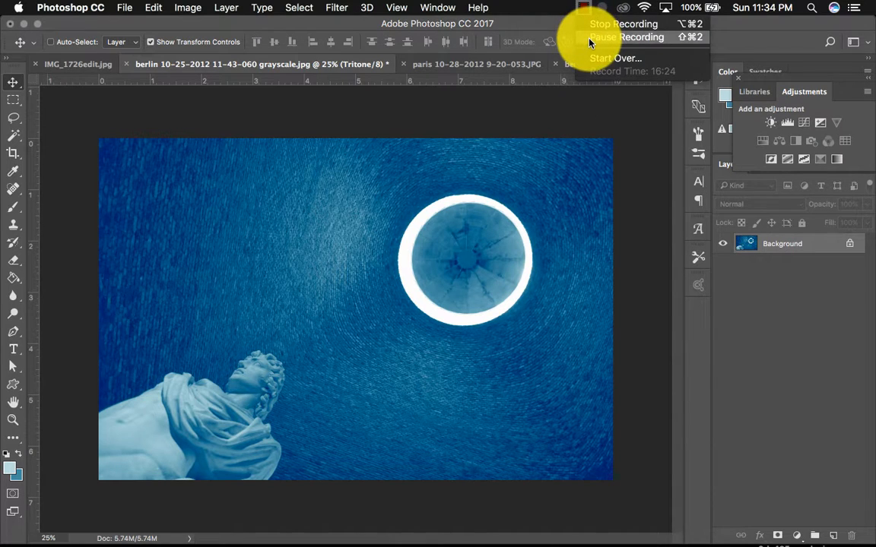